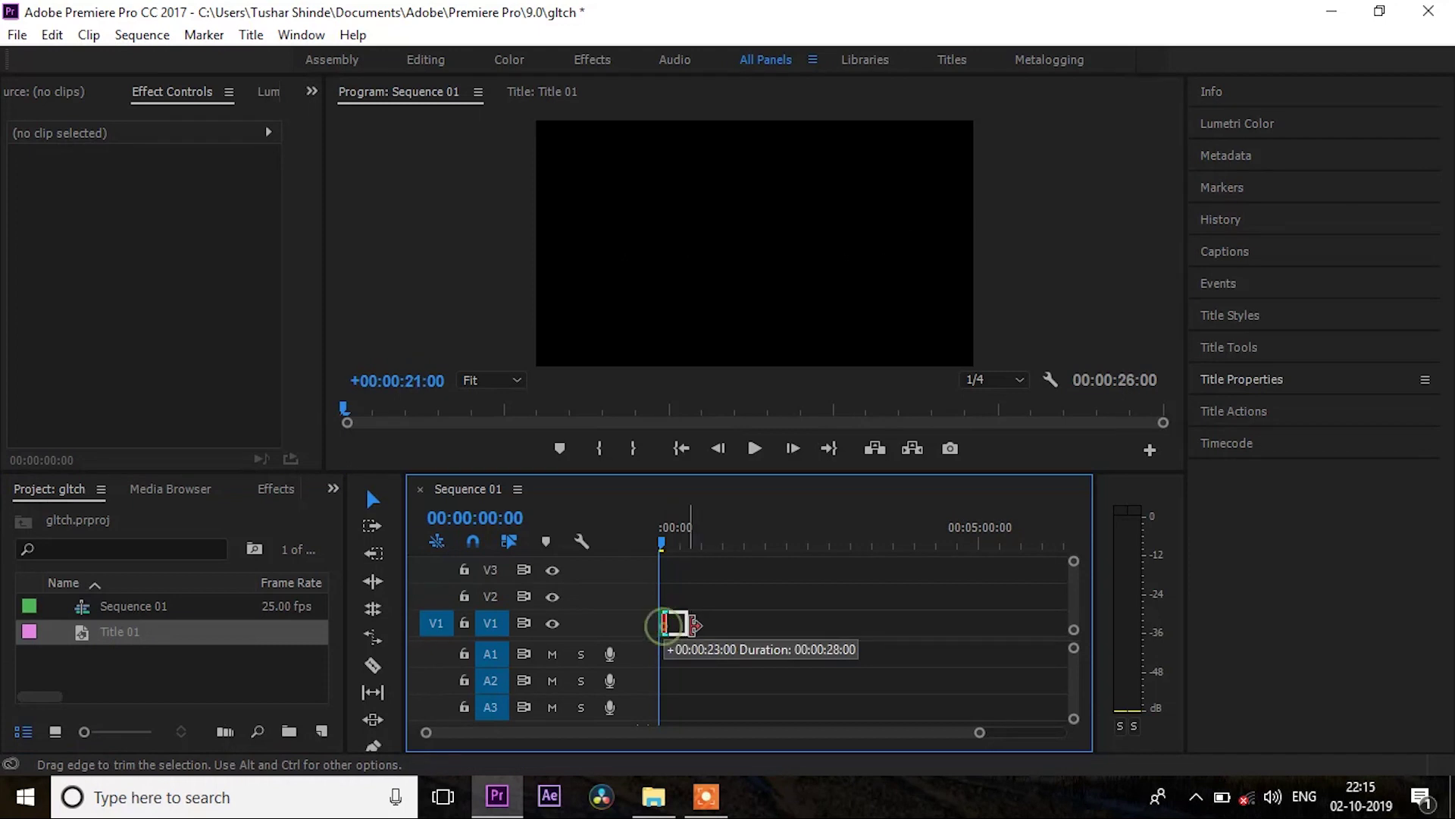
Step: Place Title 01 on V1 of Sequence 01 and preview it fitted to the timeline
drag(710, 624, 707, 623)
key(space)
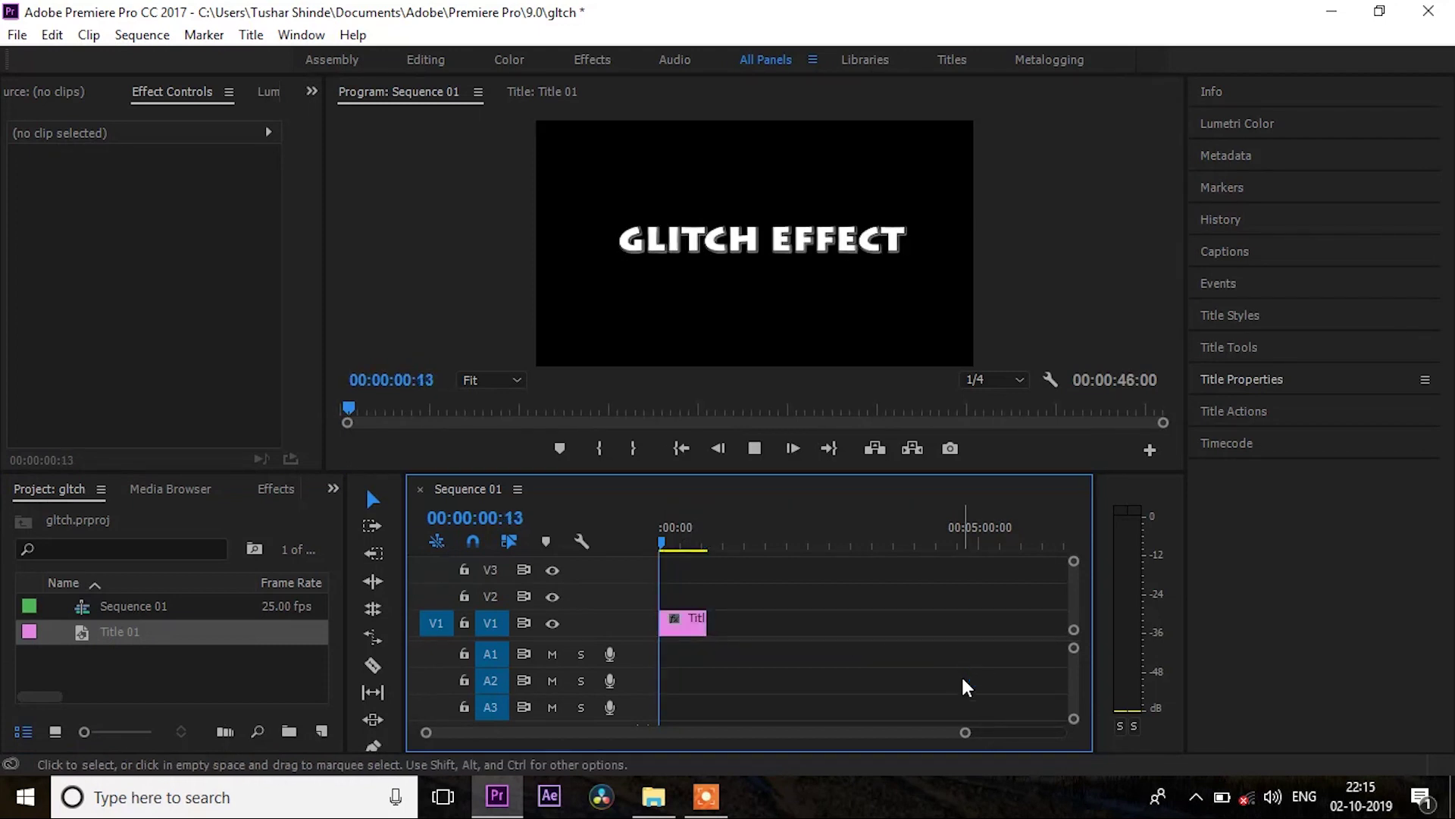
key(space)
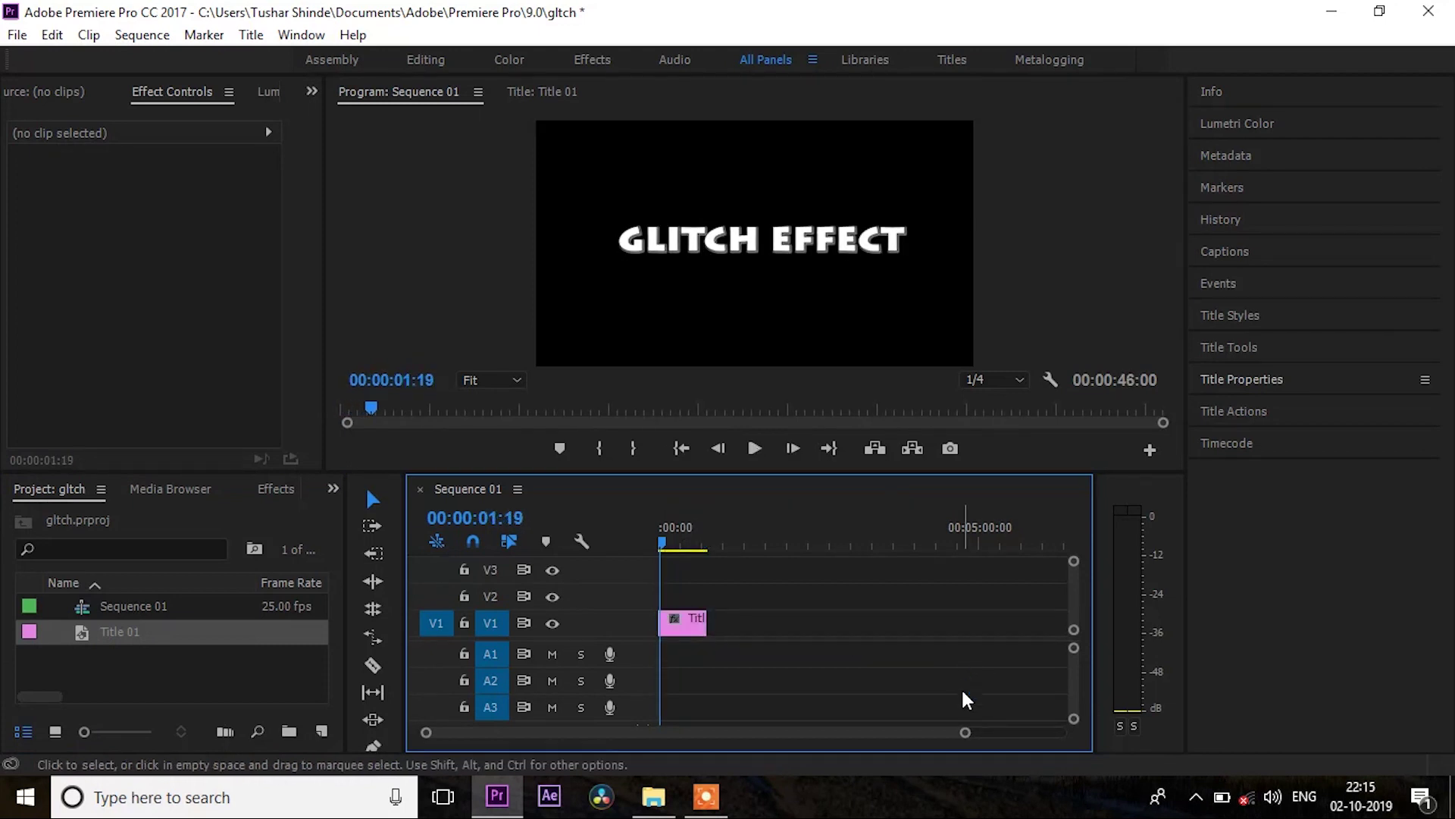
key(backslash)
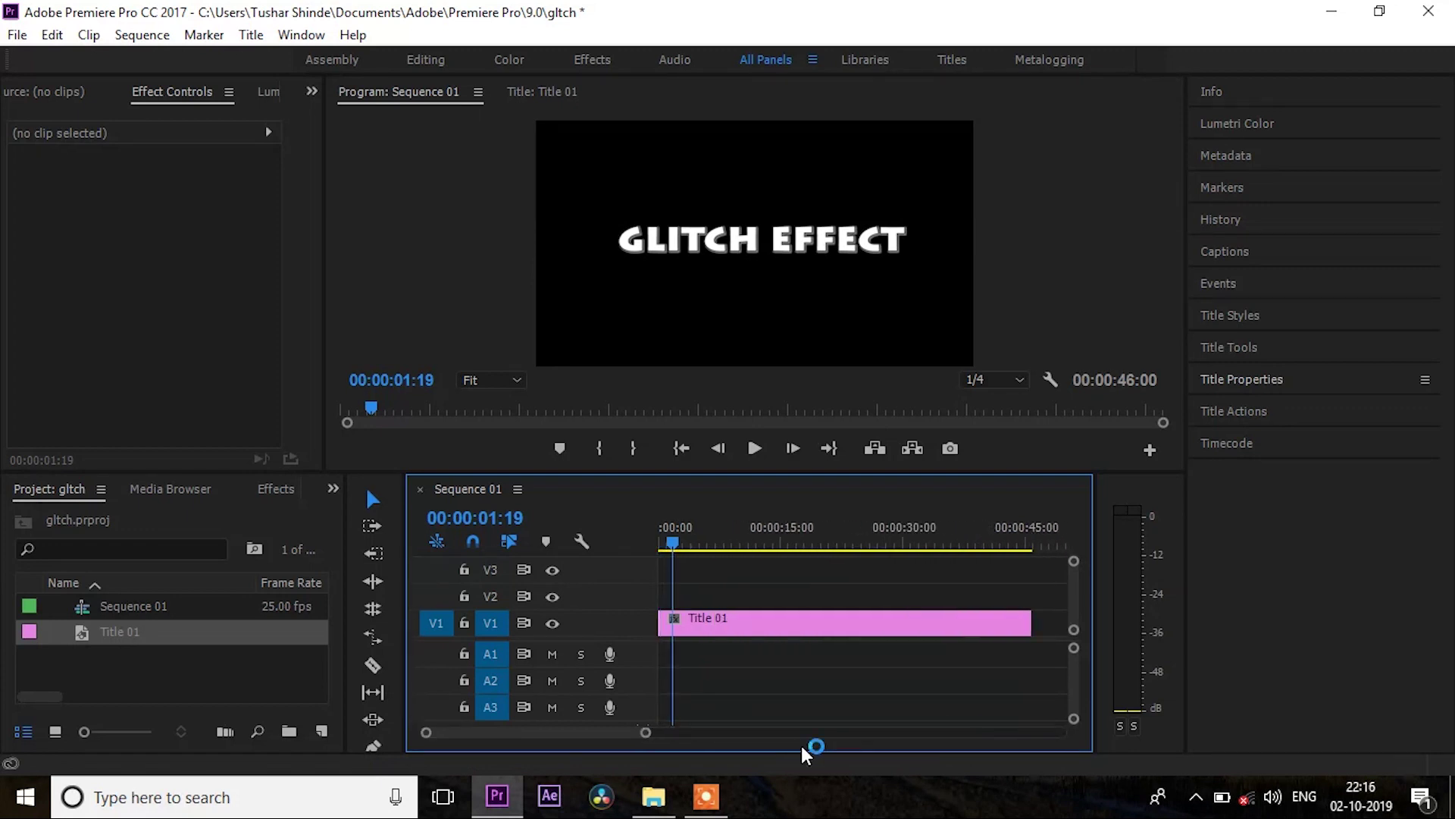
Step: Trim the title clip's right edge so the sequence ends at 00:00:14:09
drag(1029, 623, 772, 614)
key(Home)
key(space)
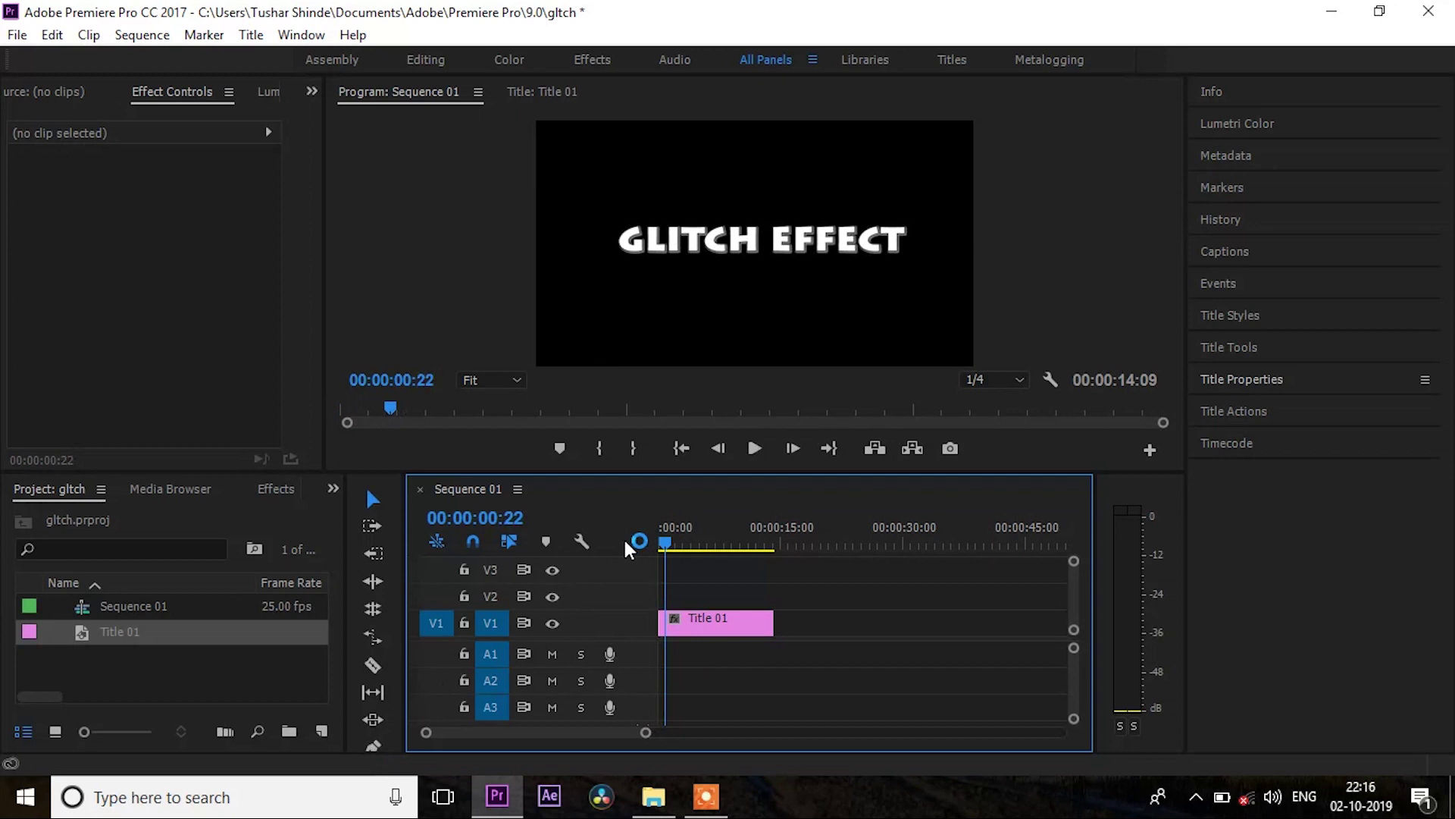
drag(645, 733, 600, 739)
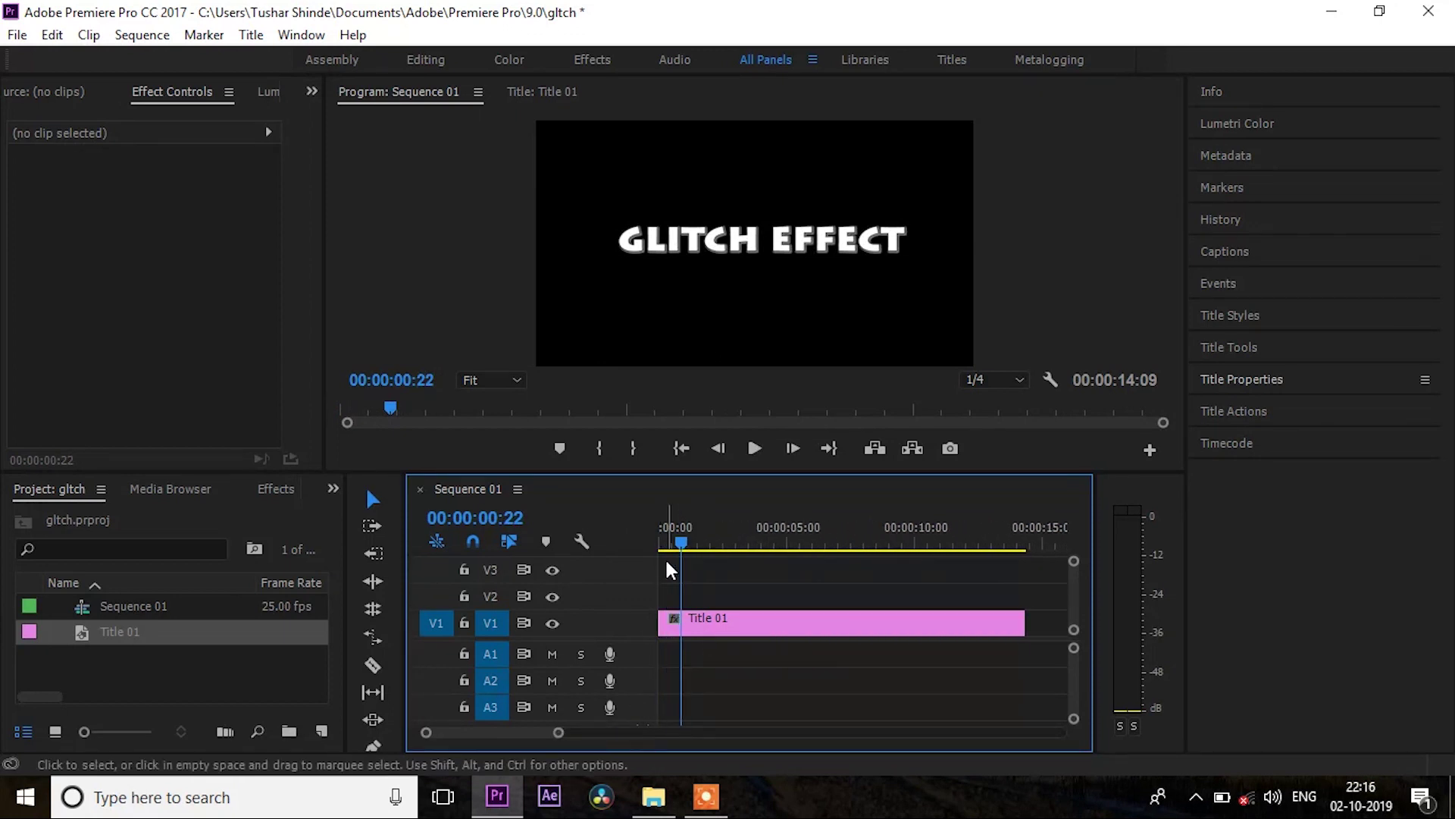
drag(687, 552, 667, 549)
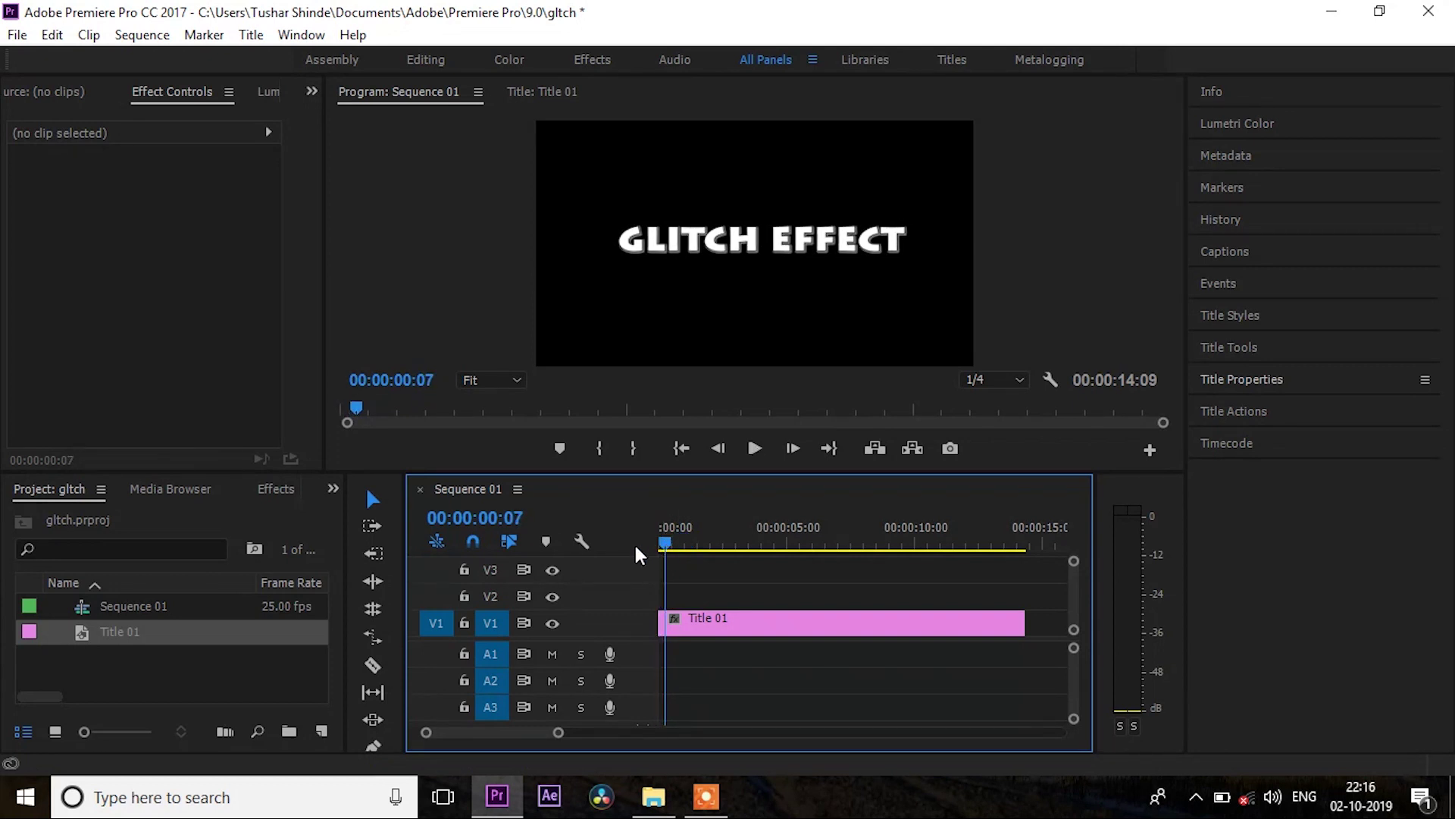
drag(658, 557, 623, 553)
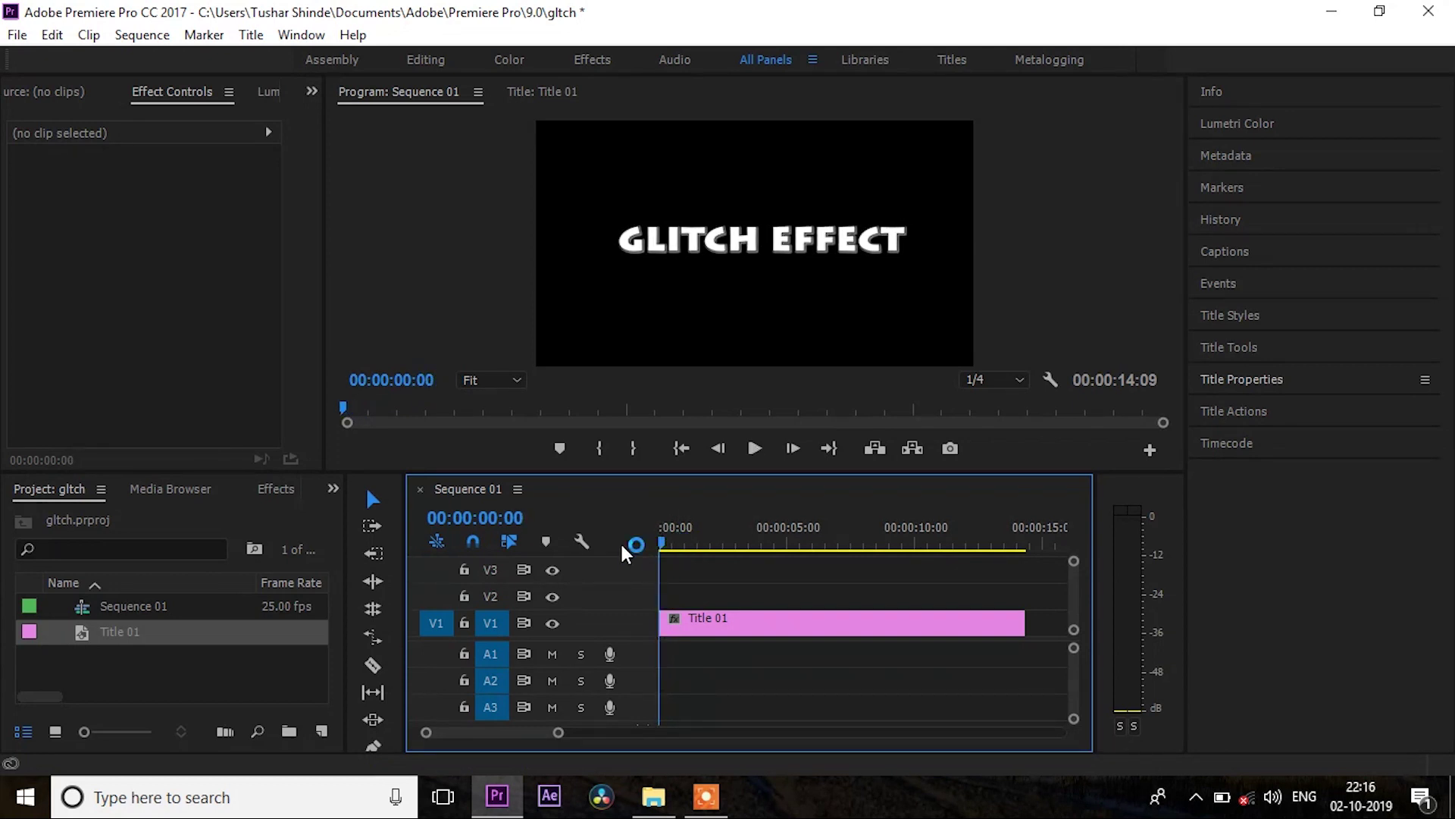
Step: Alt-drag the Title 01 clip from V1 onto V2, creating Title 01 Copy 01
click(682, 628)
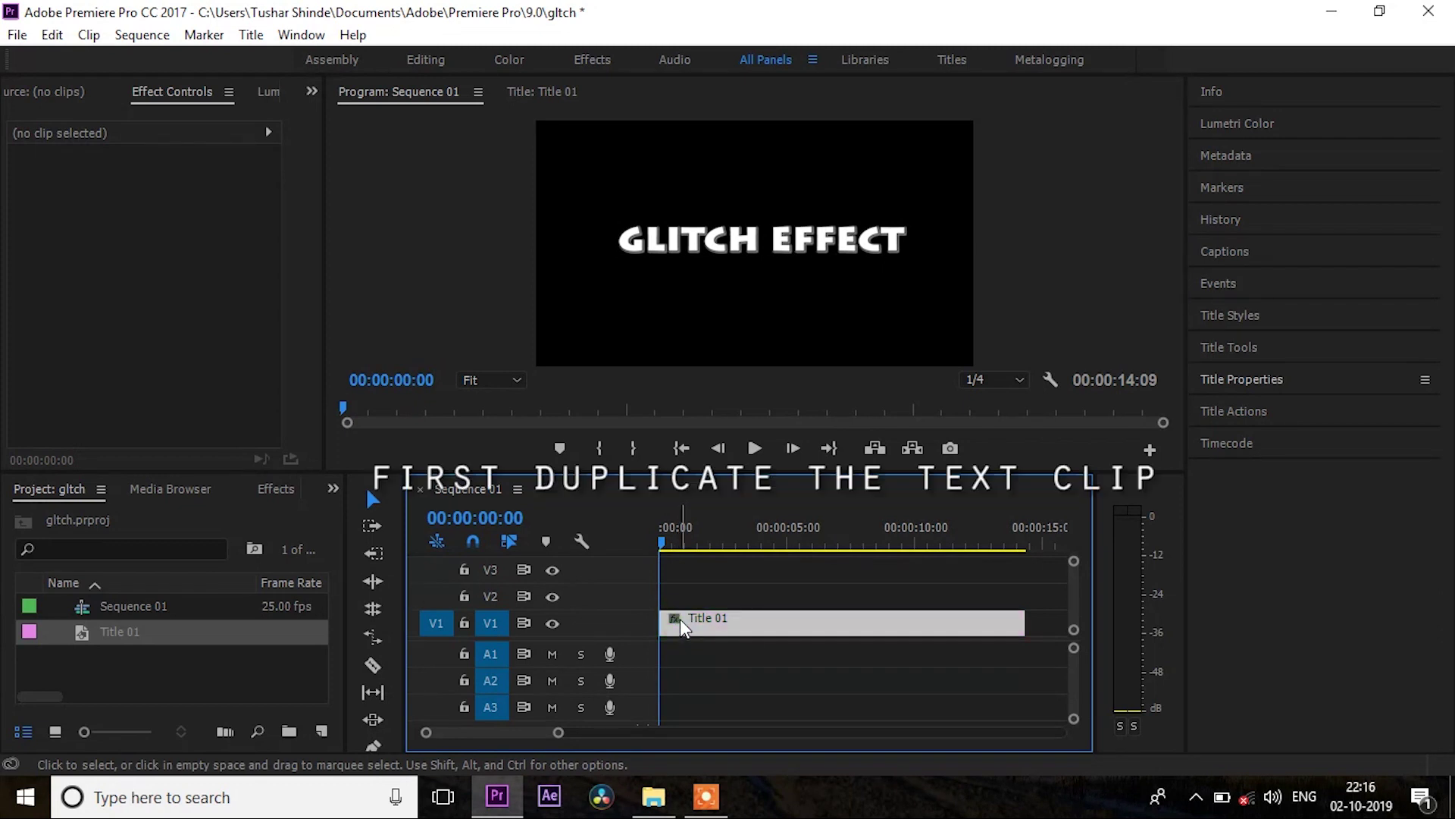
alt+drag(682, 628, 680, 601)
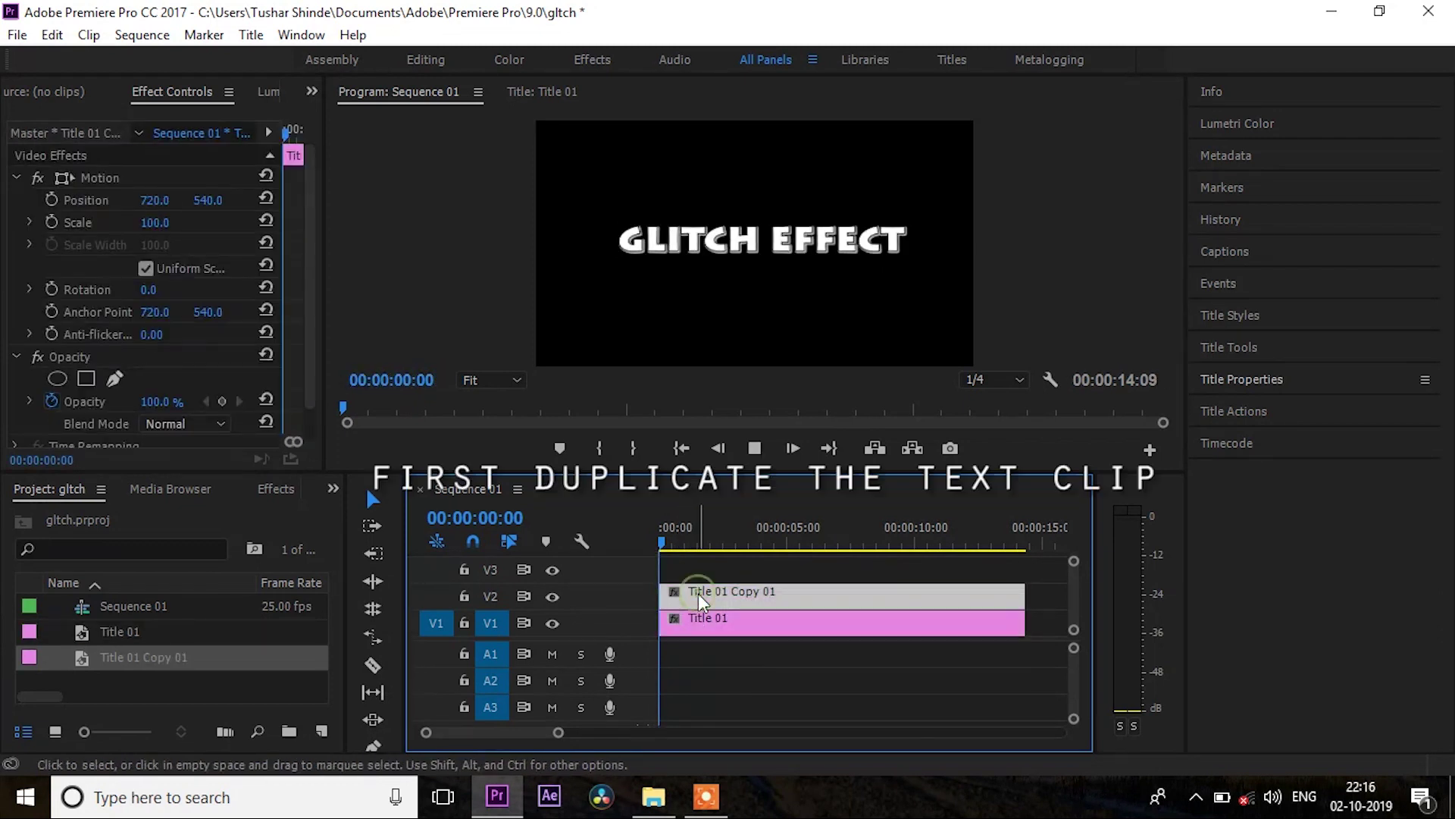
drag(671, 550, 643, 540)
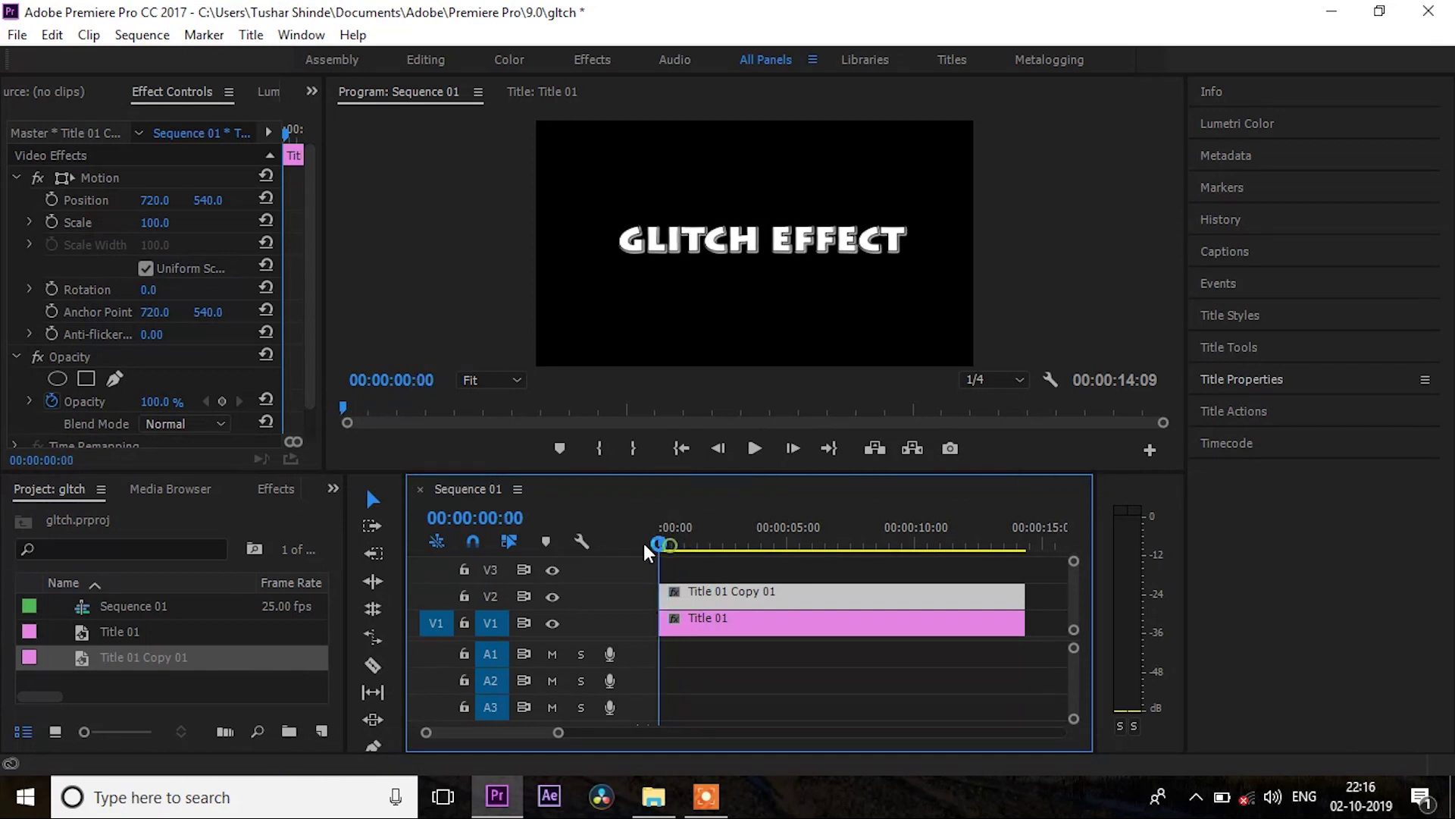
drag(559, 732, 546, 732)
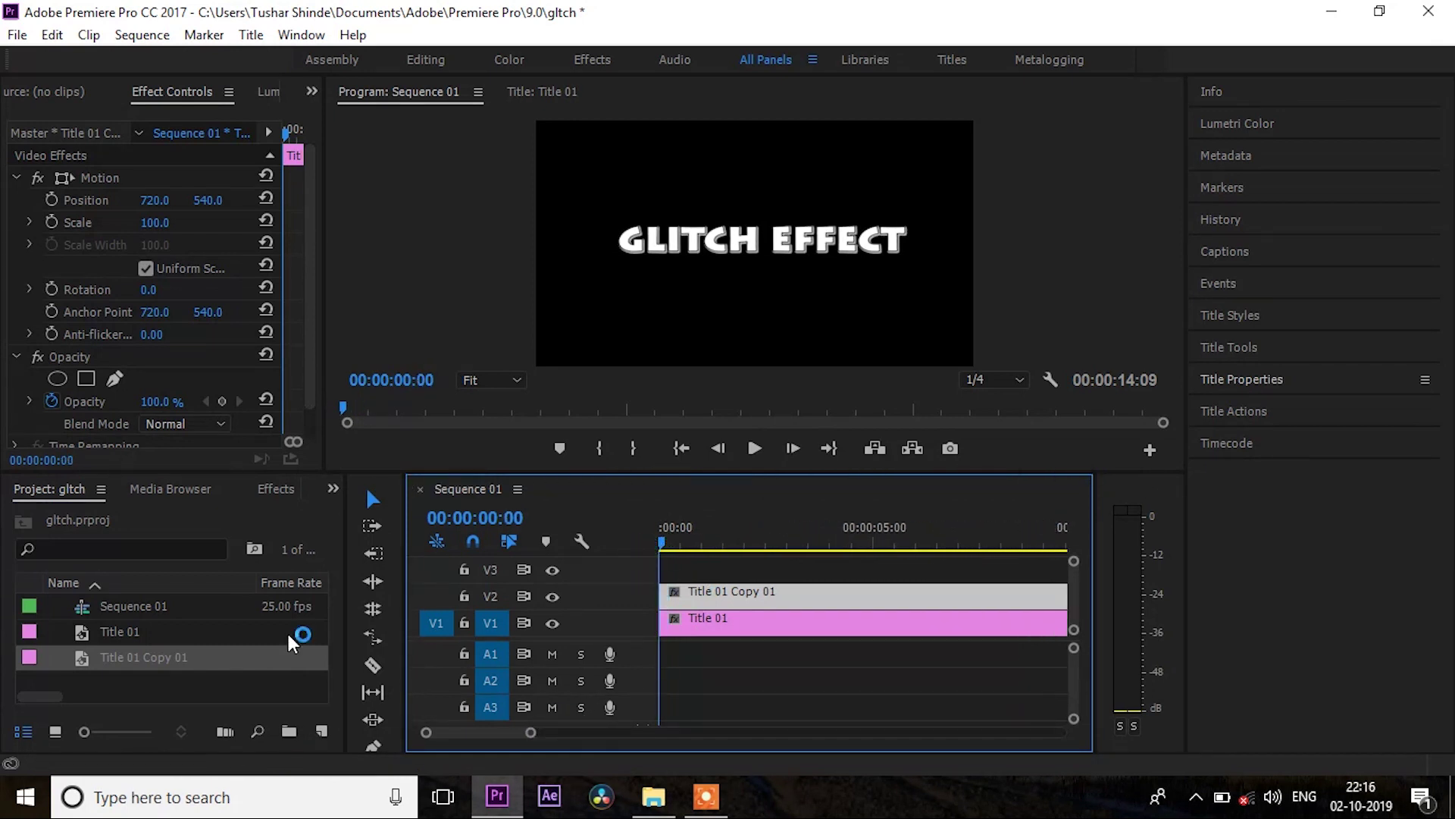
Step: Search the Effects panel for 'warp' and drop Wave Warp onto Title 01 Copy 01
click(280, 484)
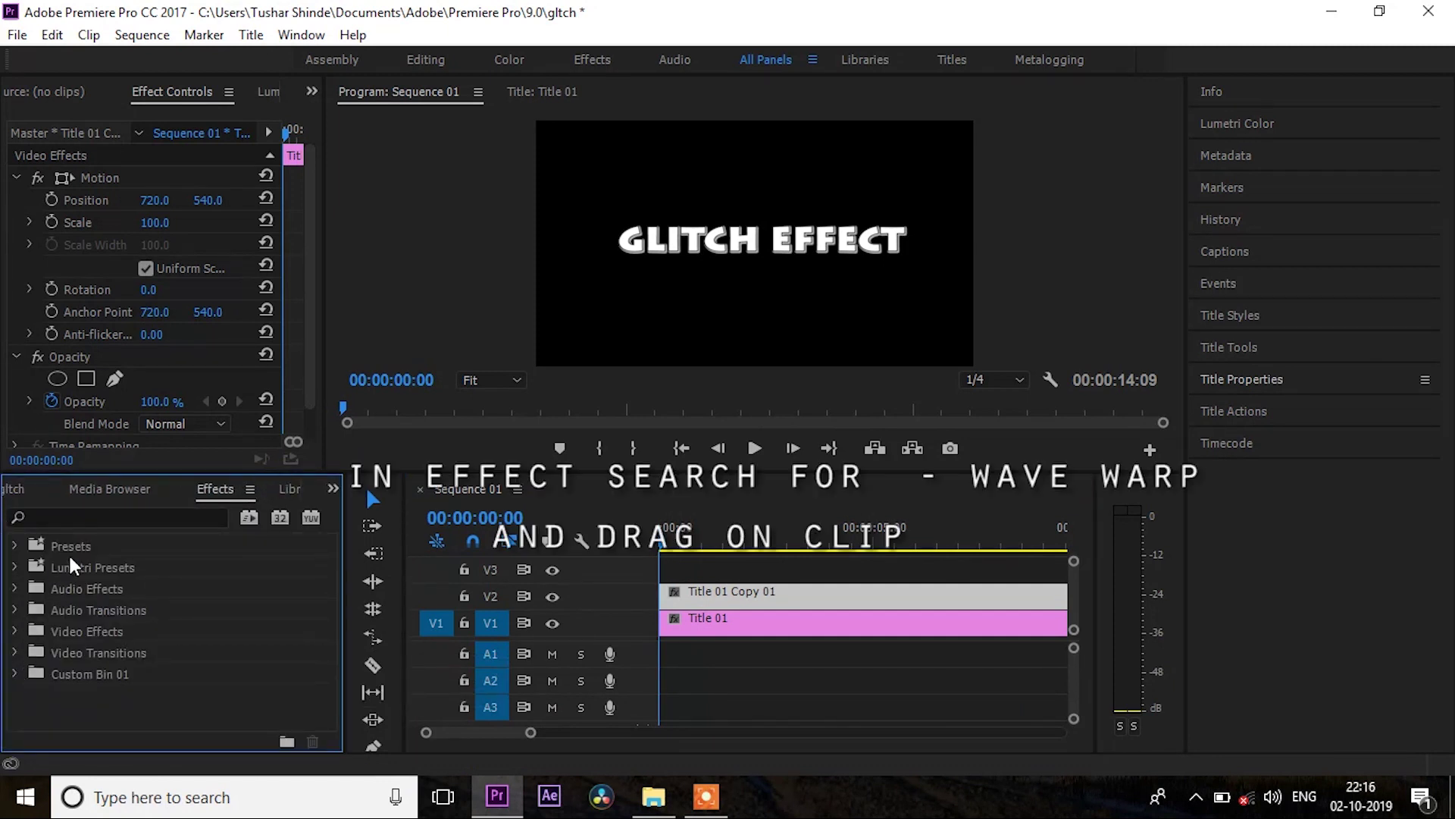
click(75, 517)
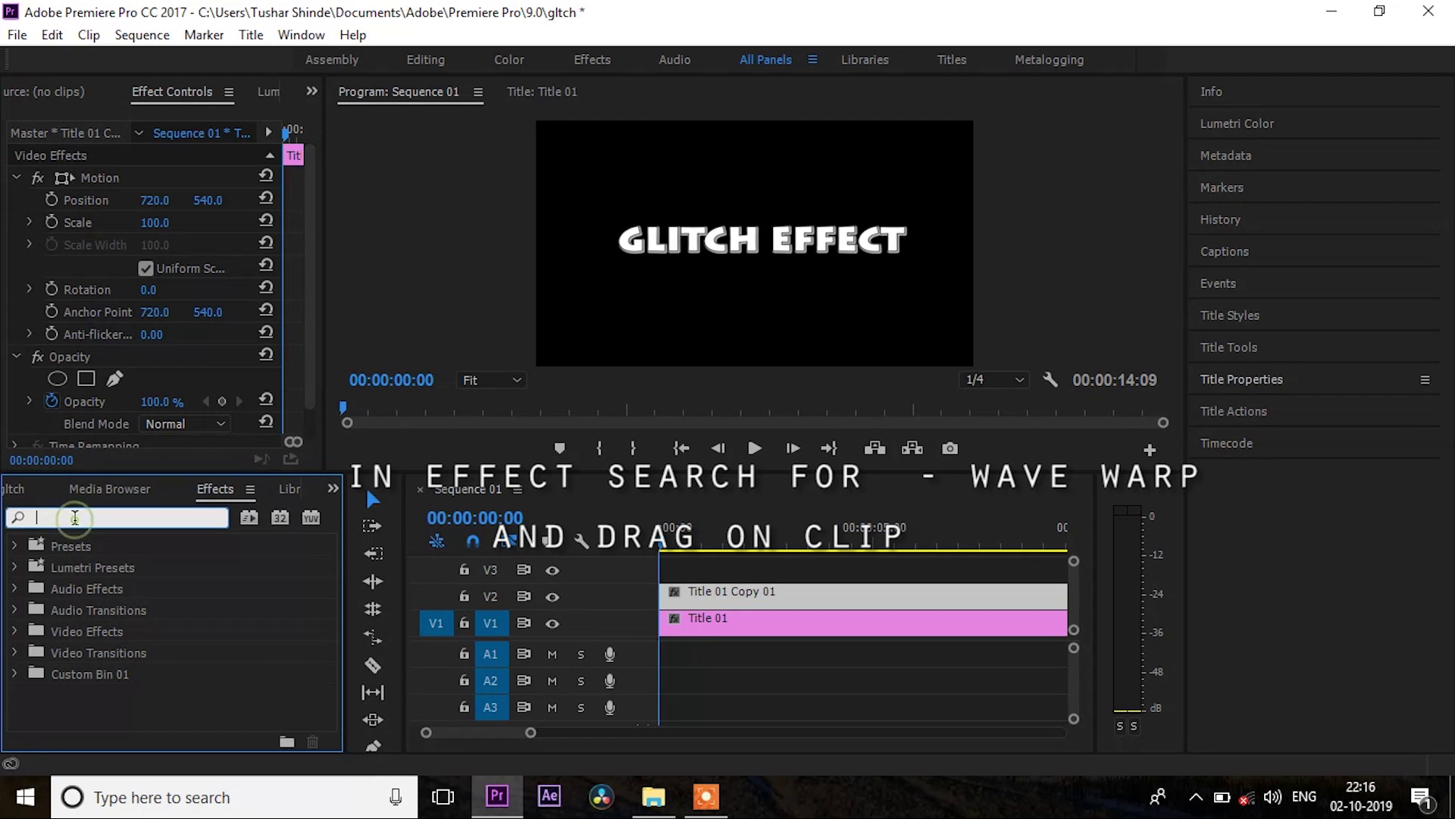
text(warp)
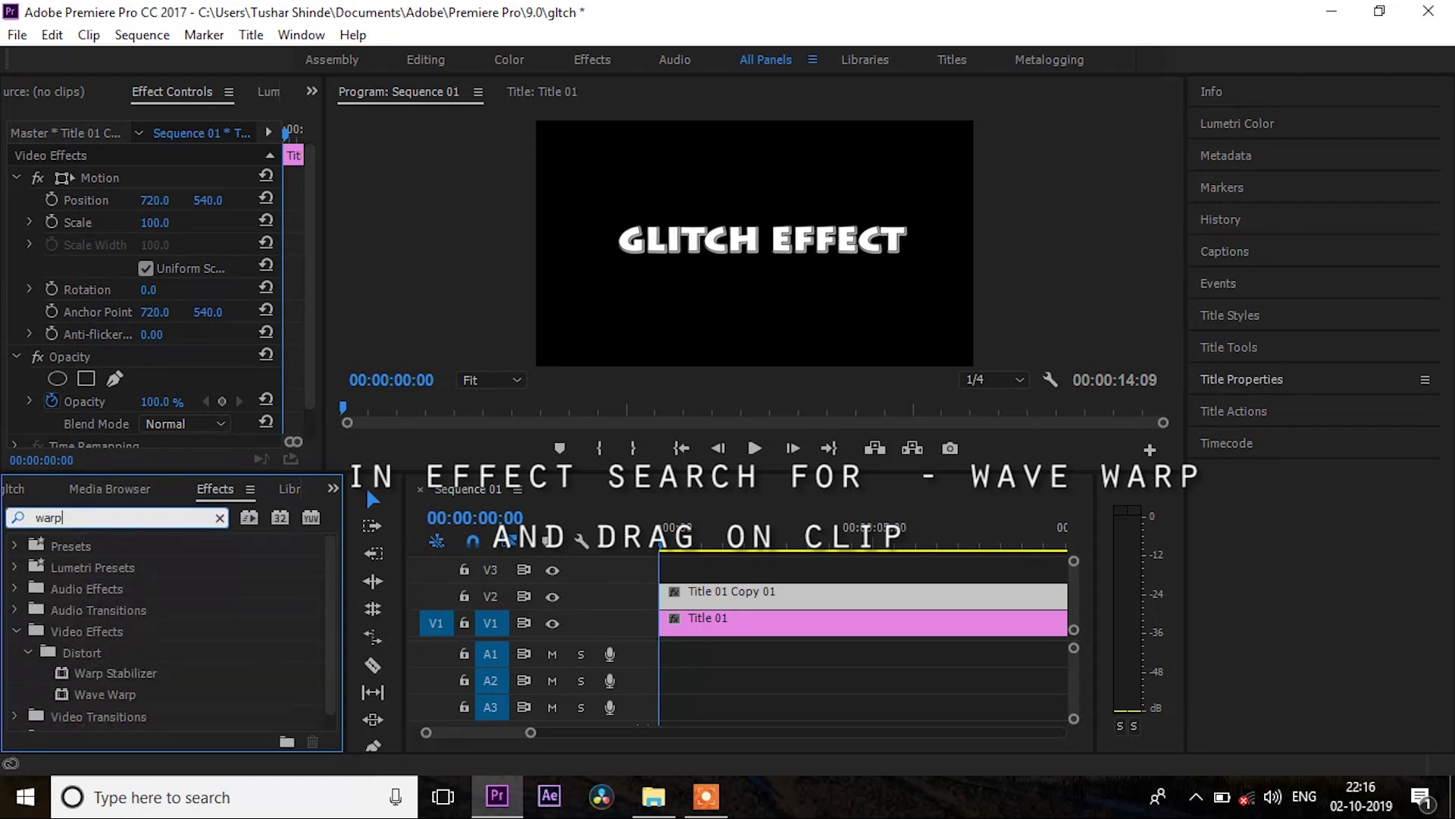
drag(80, 689, 679, 594)
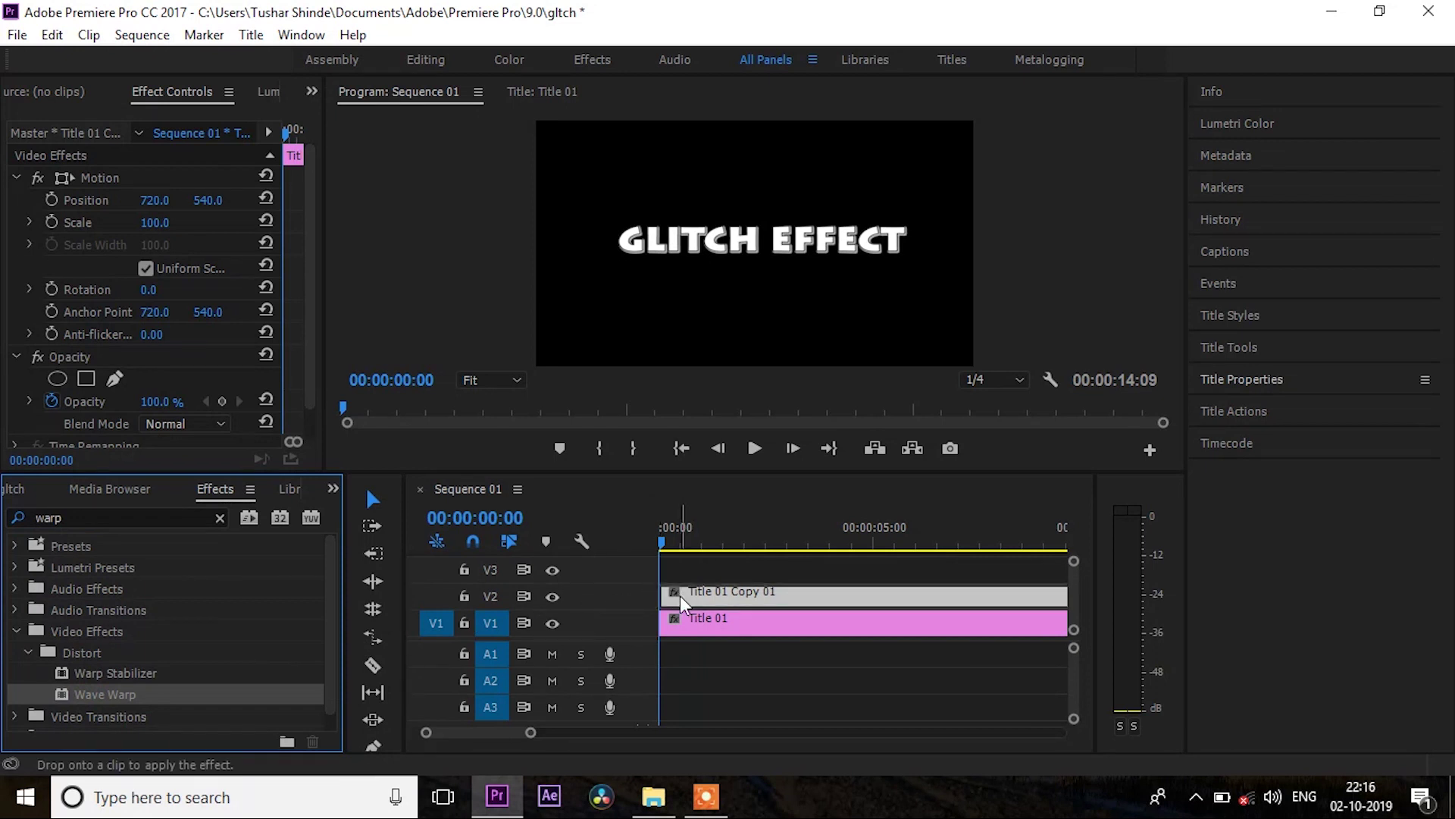
drag(306, 243, 333, 446)
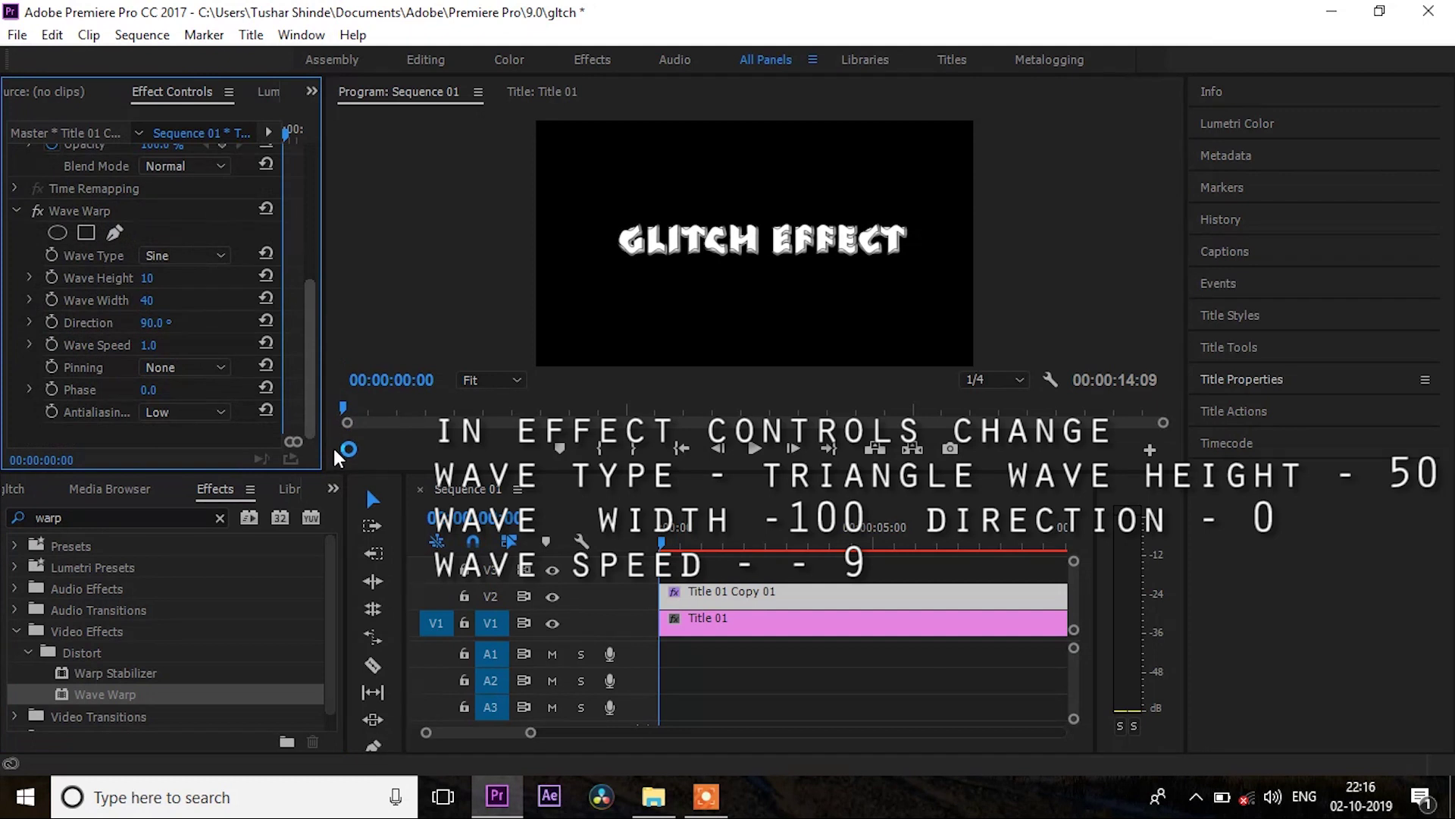
Step: Set Wave Warp to Square waves with height 50, width 100 and direction 0°
click(196, 259)
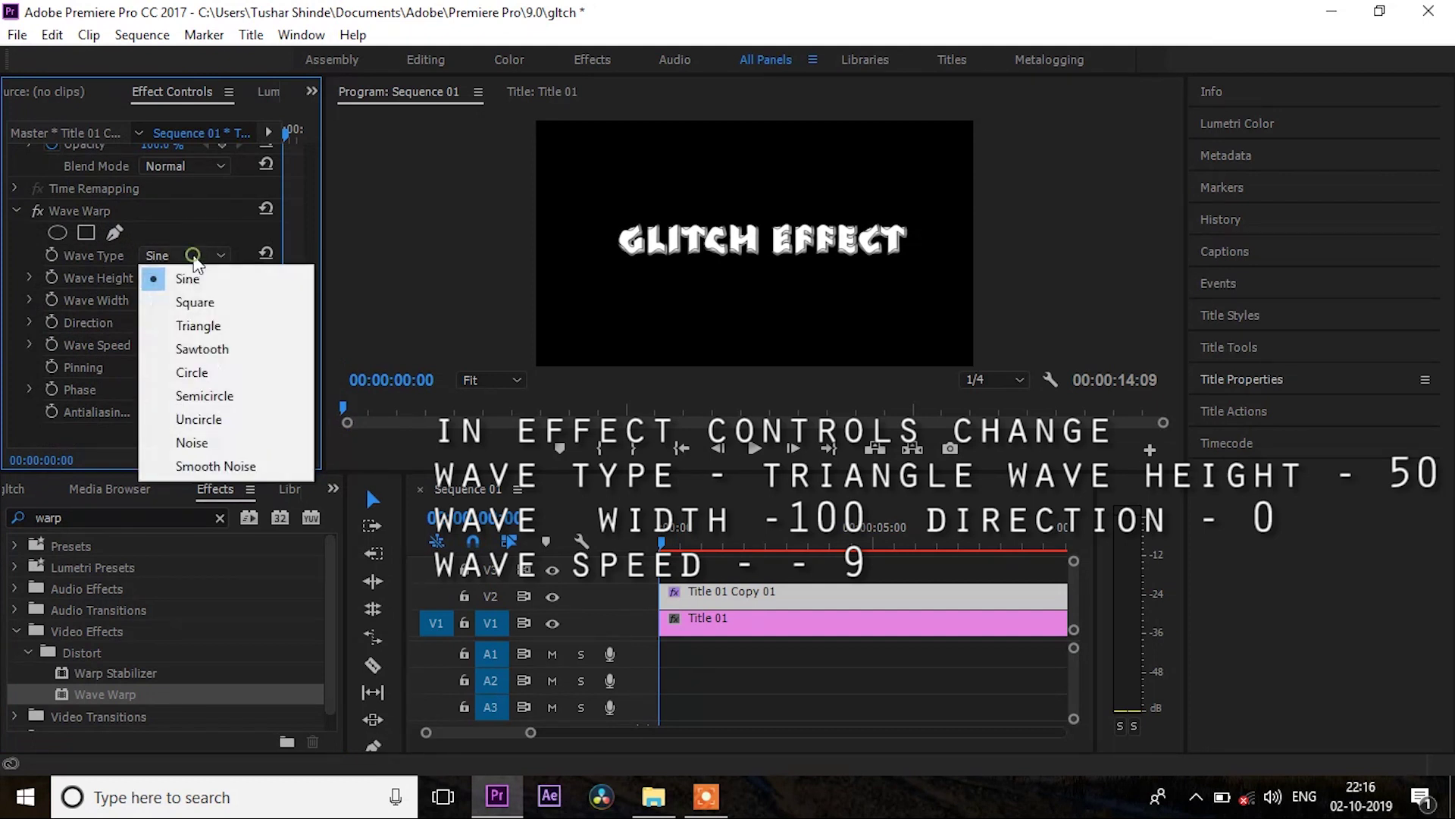
click(211, 303)
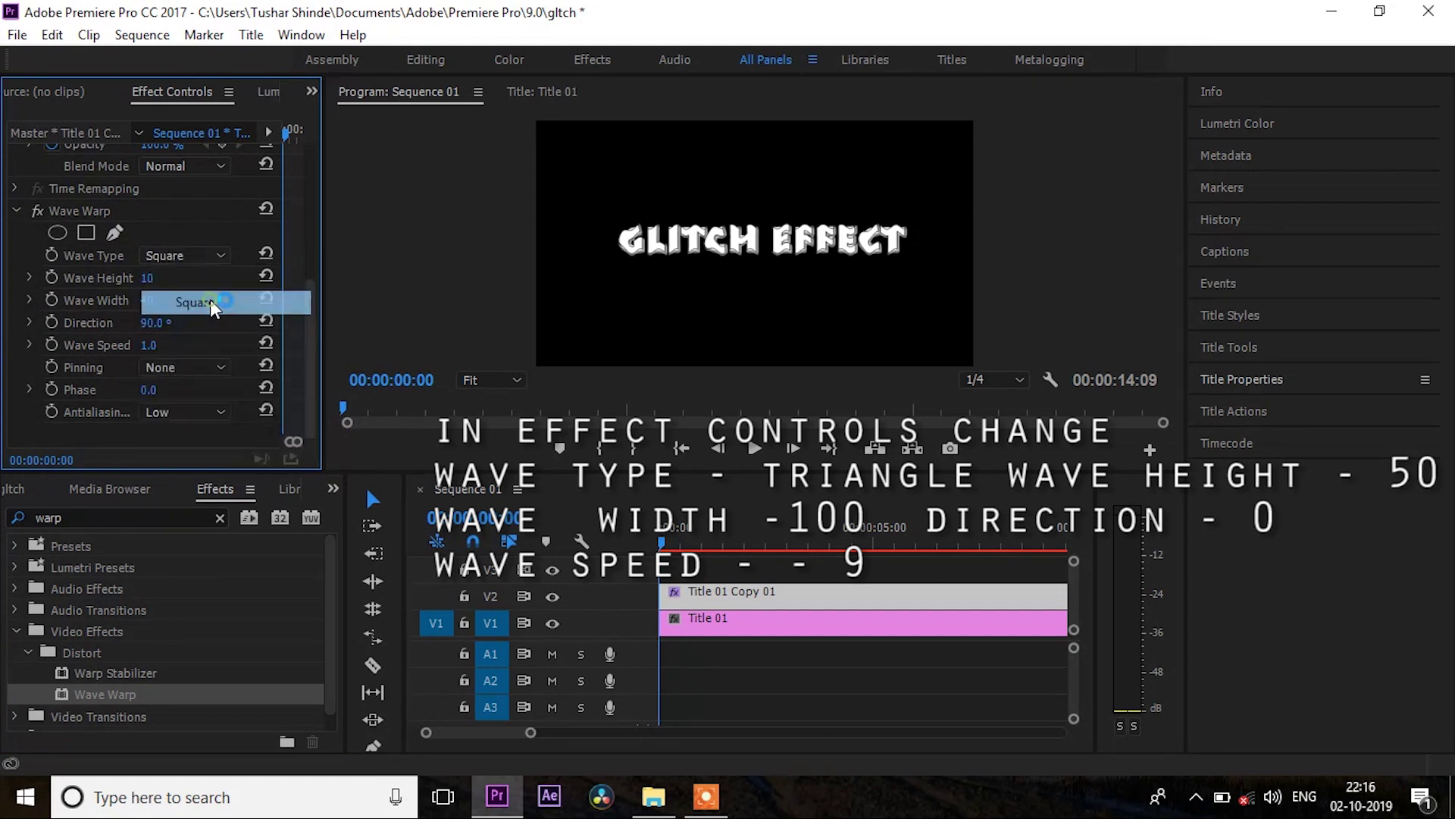
click(155, 281)
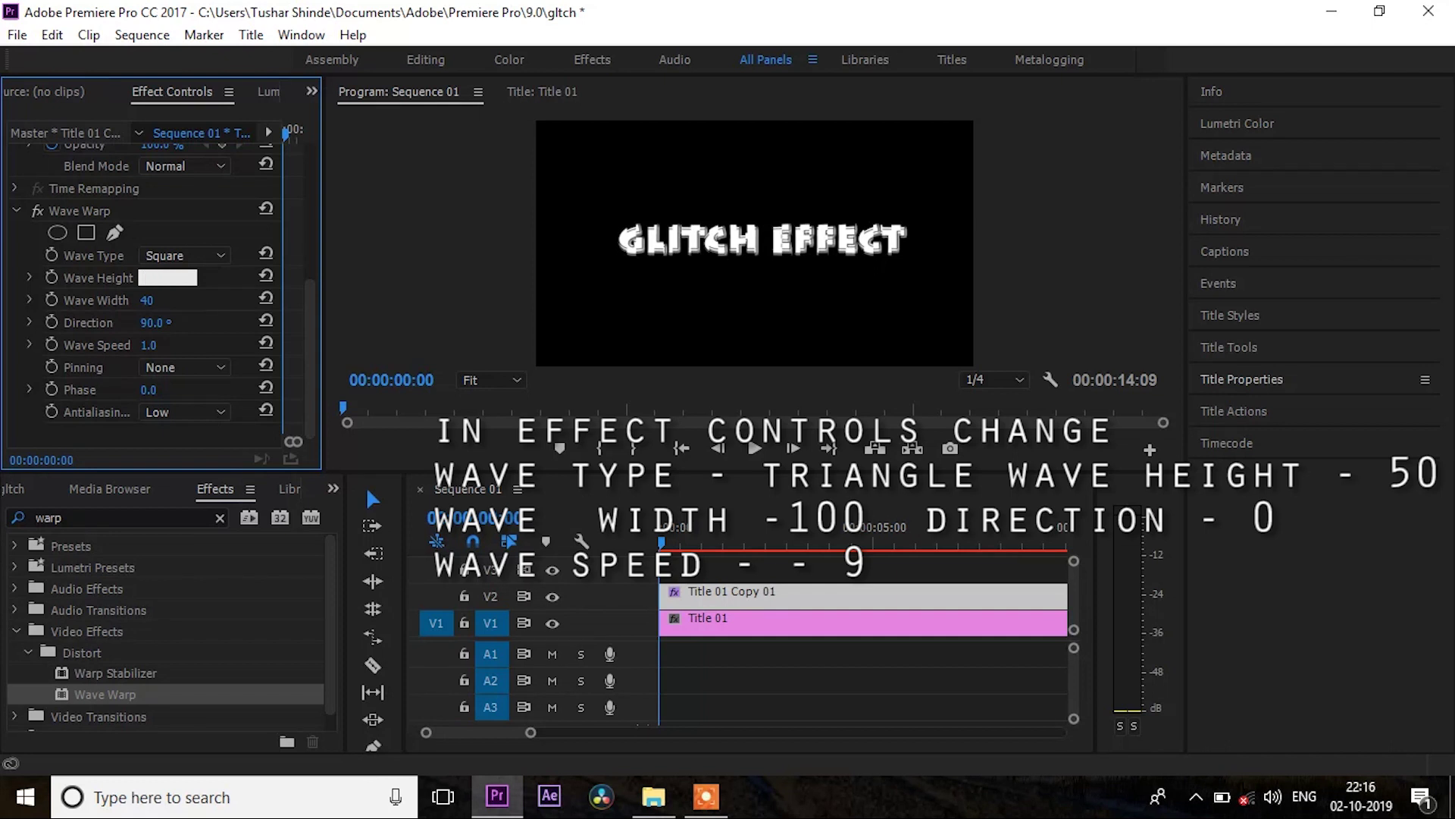
text(50)
key(Return)
click(167, 297)
text(100)
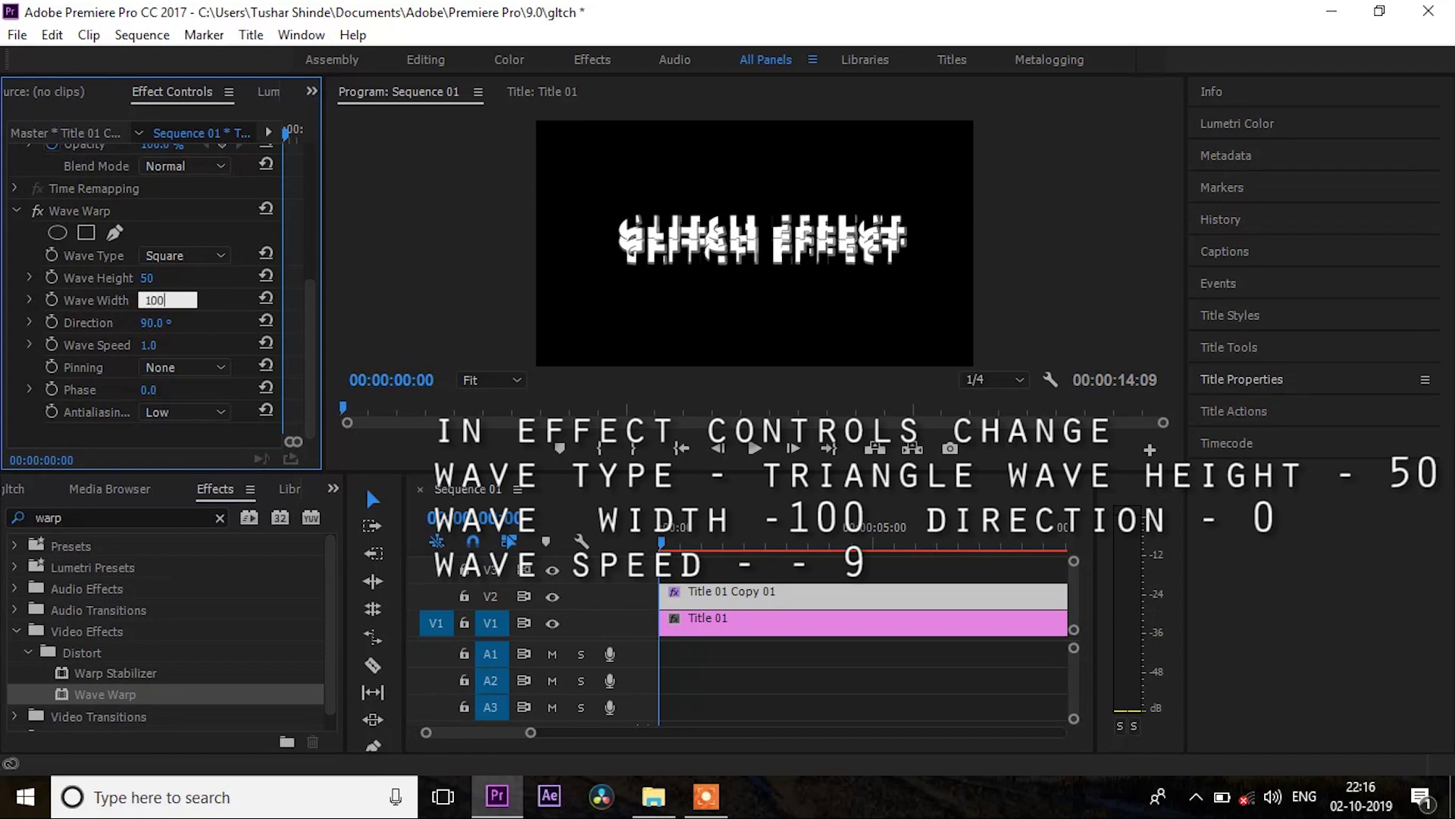
key(Return)
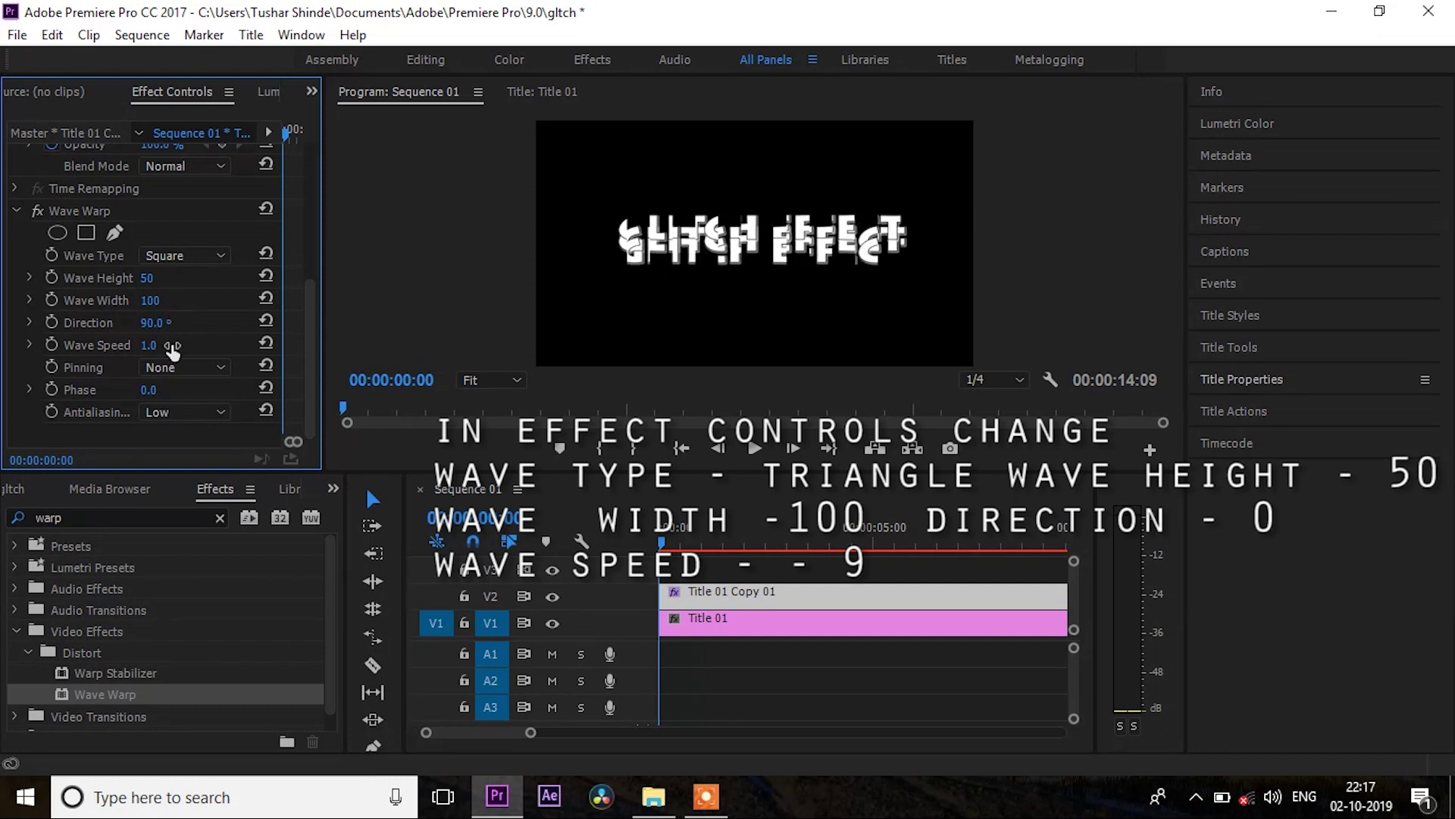
click(172, 320)
key(BackSpace)
click(175, 315)
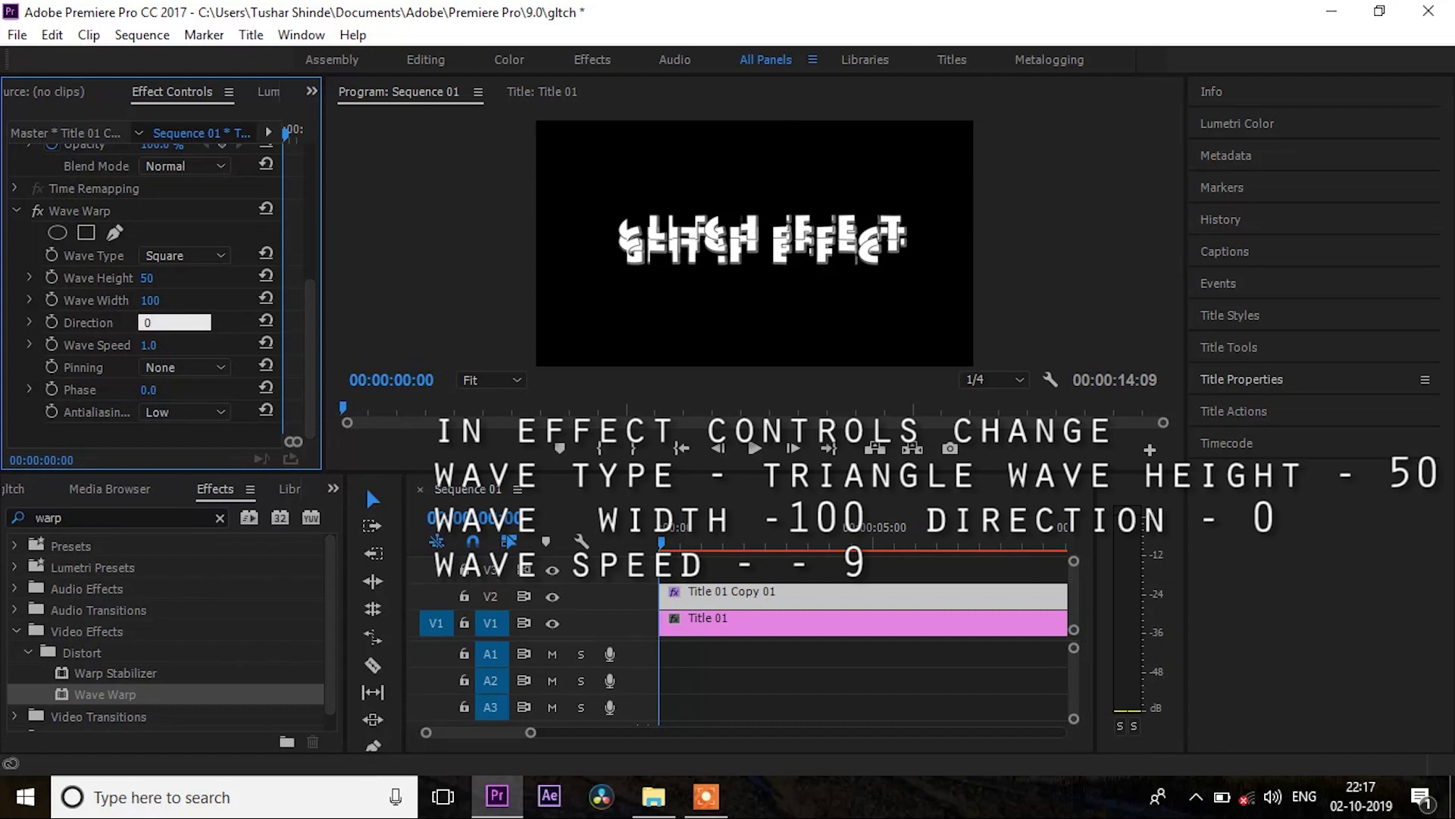
key(Return)
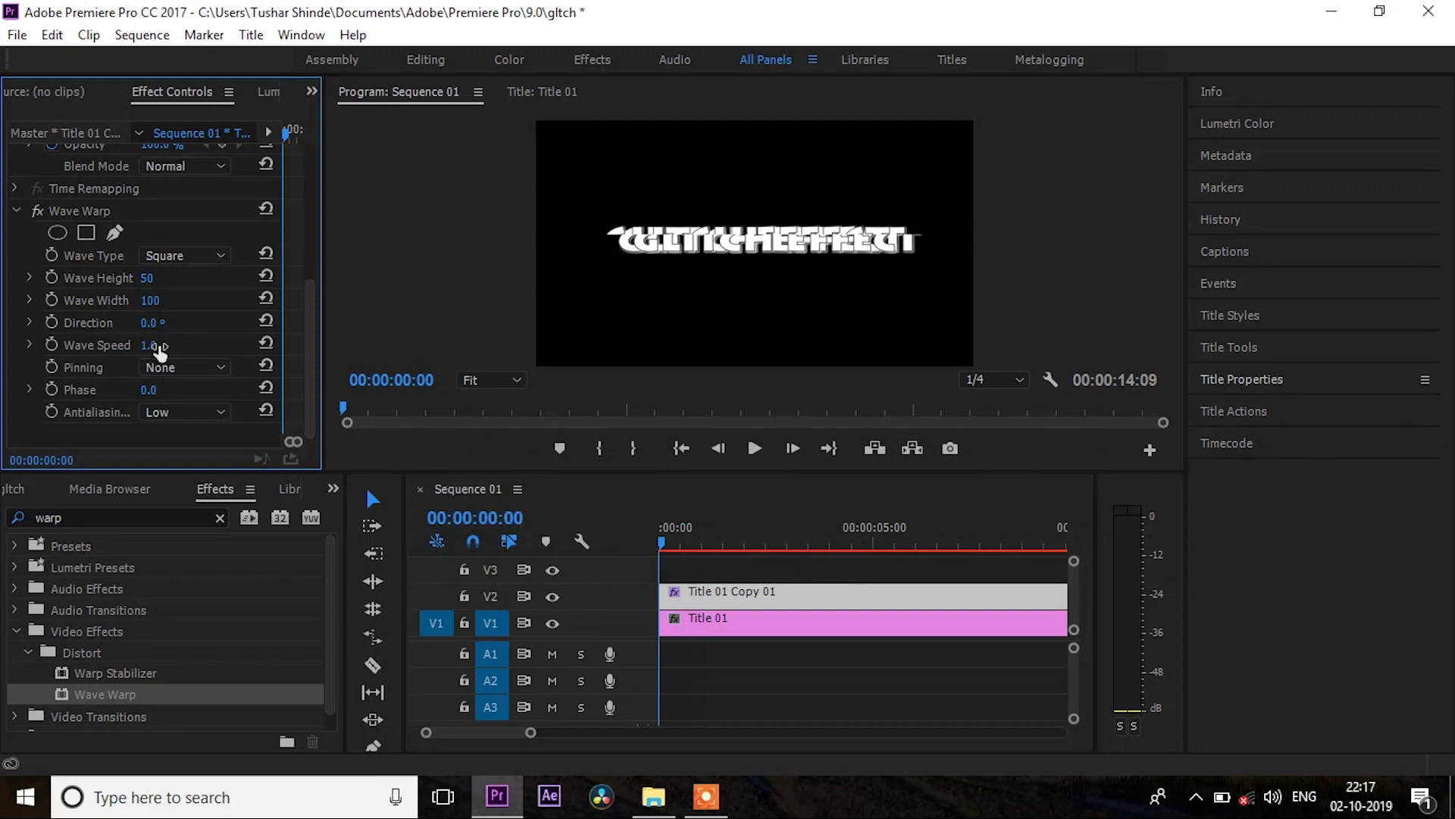
Step: Set the Wave Speed to -4.4, keep Pinning at None, and set Phase to -47°
drag(152, 345, 140, 345)
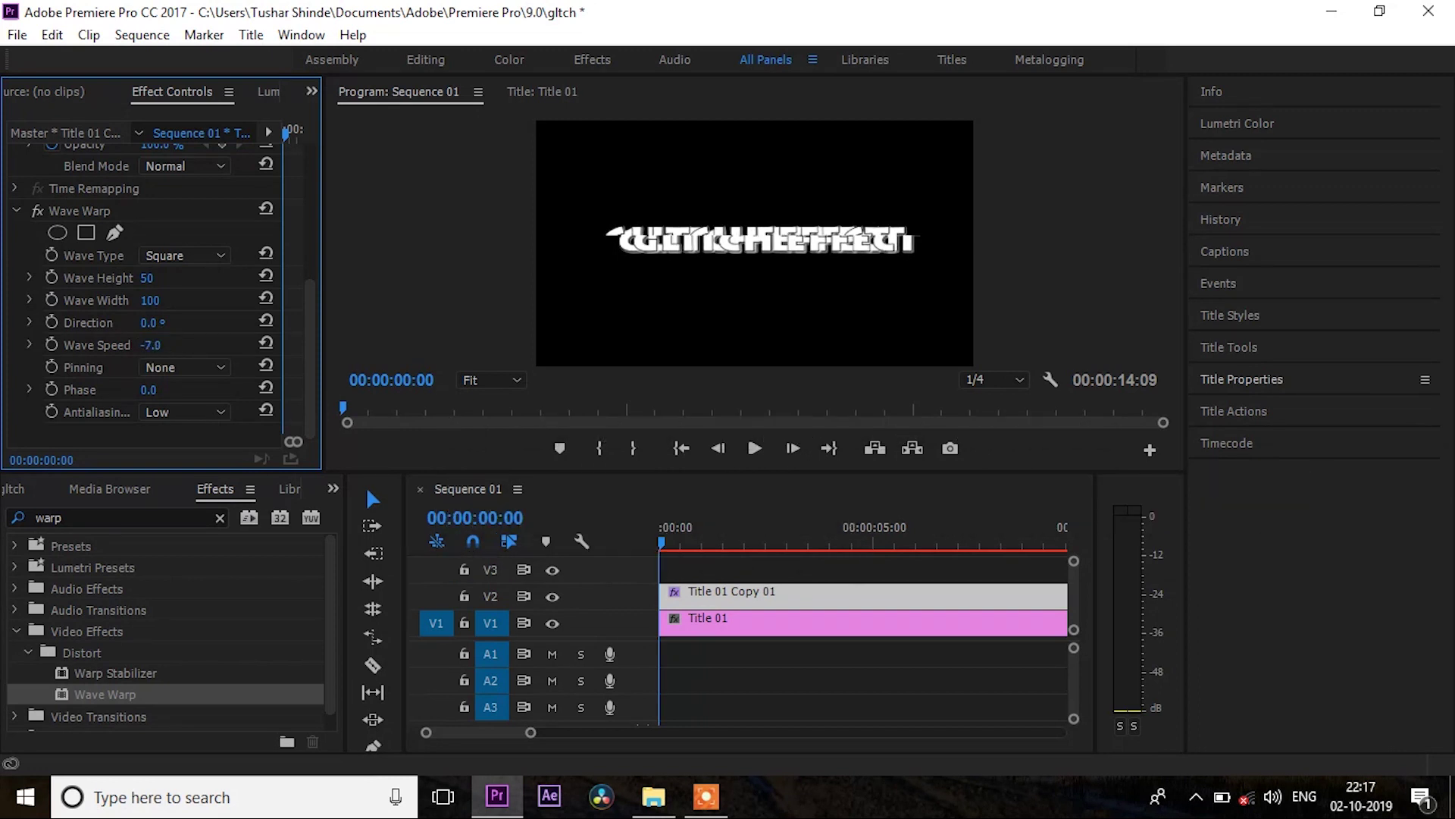
key(space)
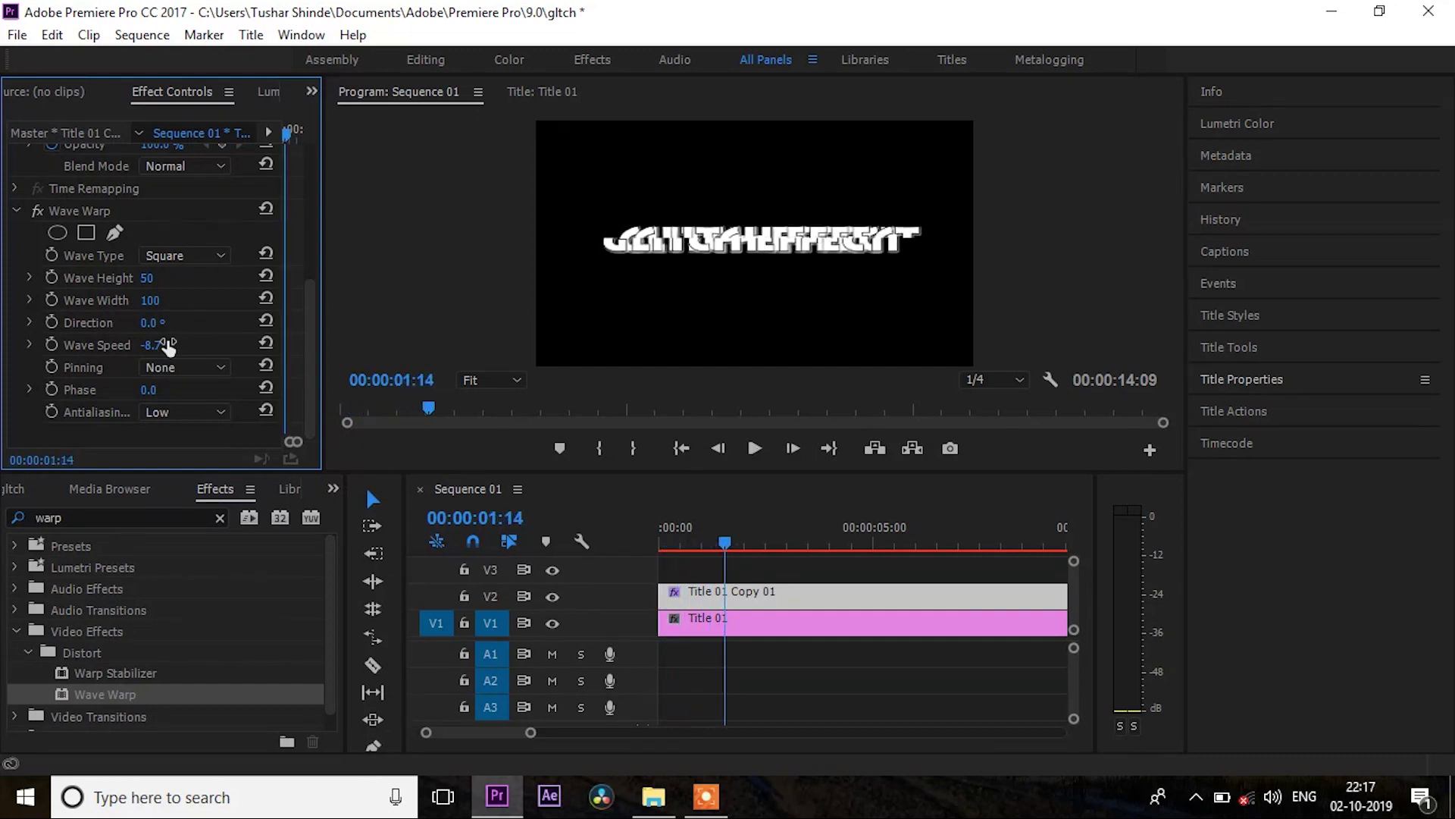
drag(168, 345, 217, 347)
key(space)
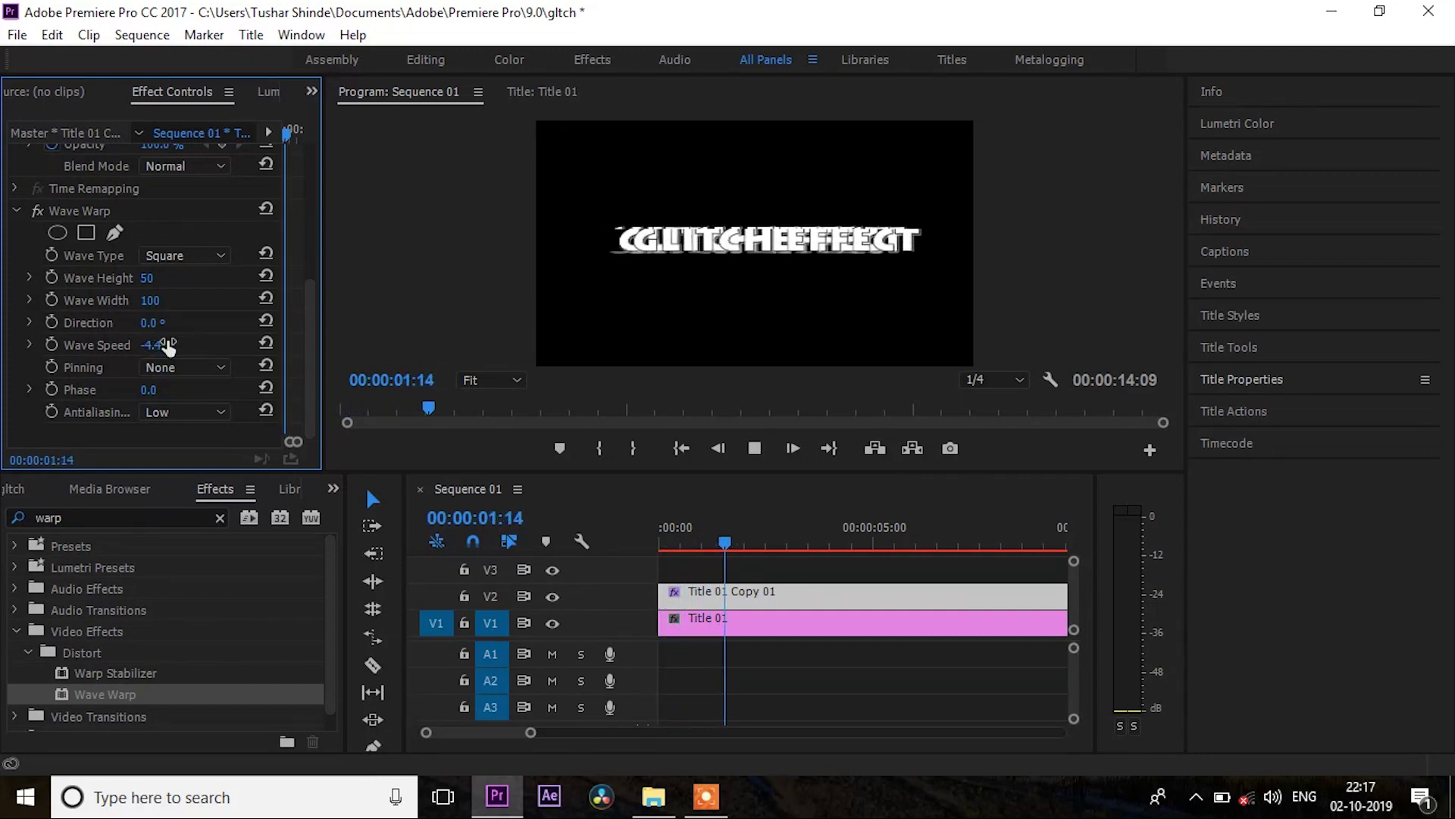
key(space)
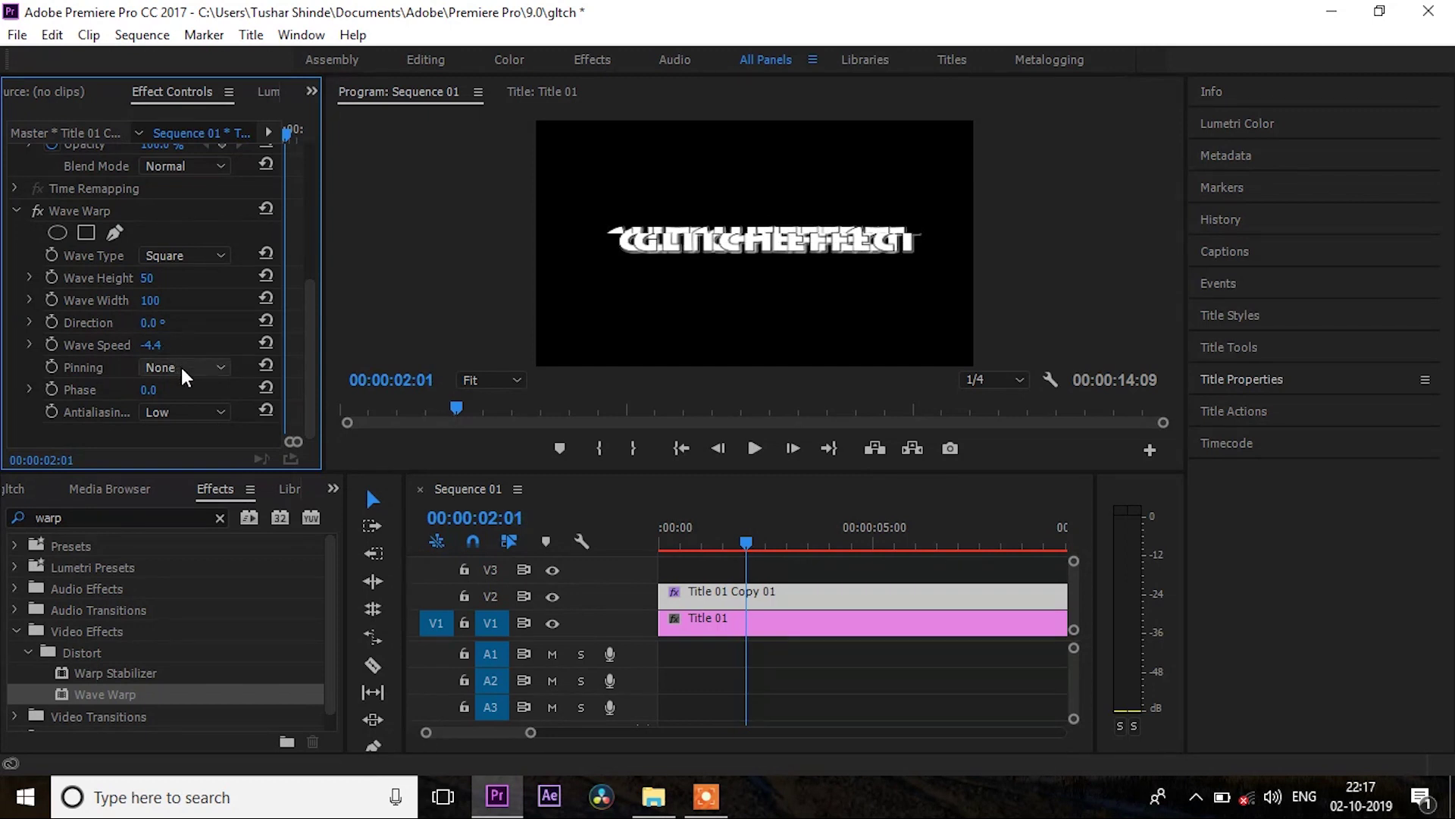
click(181, 366)
click(180, 365)
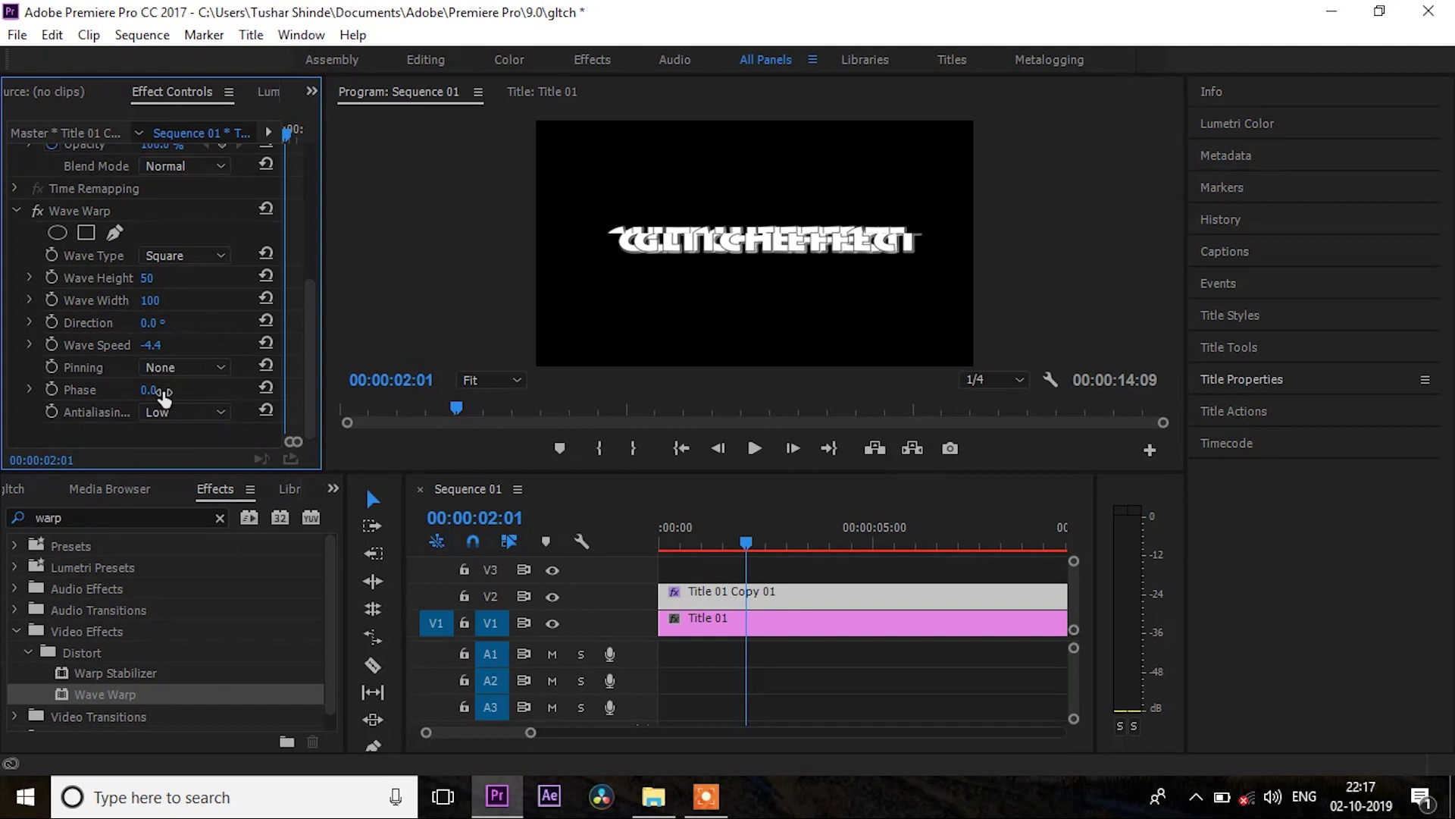
drag(149, 389, 103, 388)
key(space)
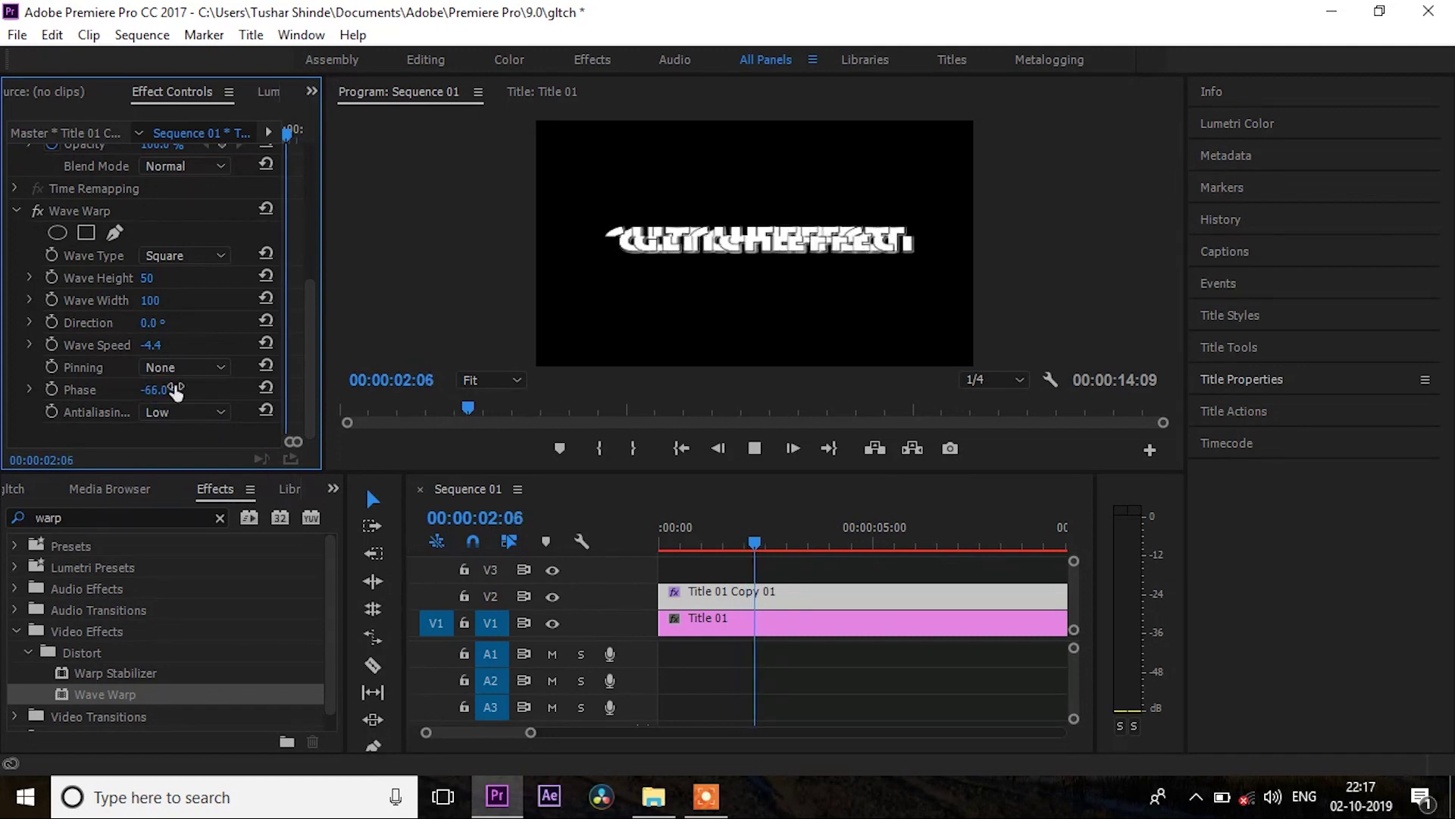
drag(159, 389, 169, 389)
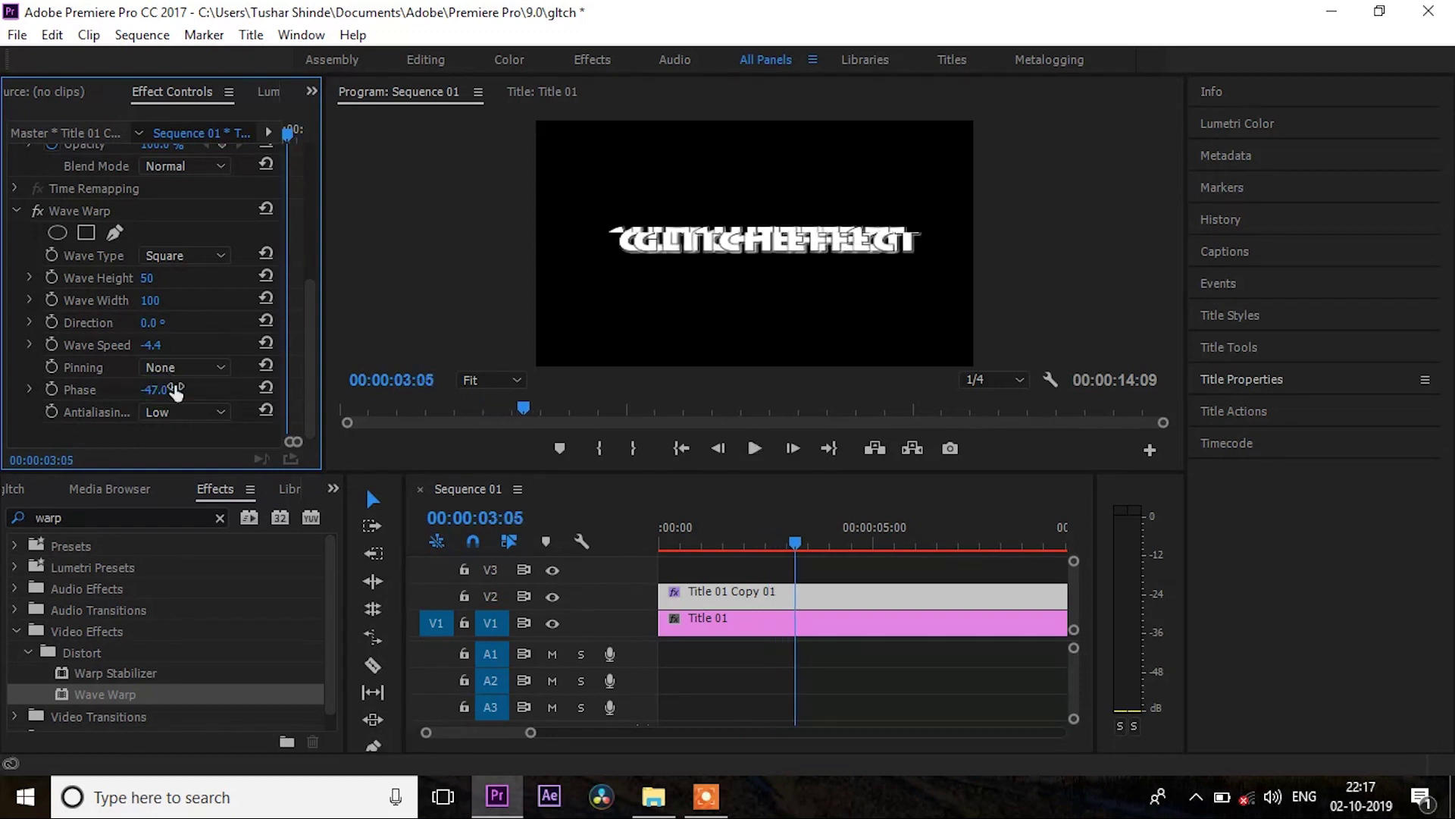
drag(796, 547, 674, 547)
Step: Cut the V2 title copy at frame 9 and delete its short first piece
key(c)
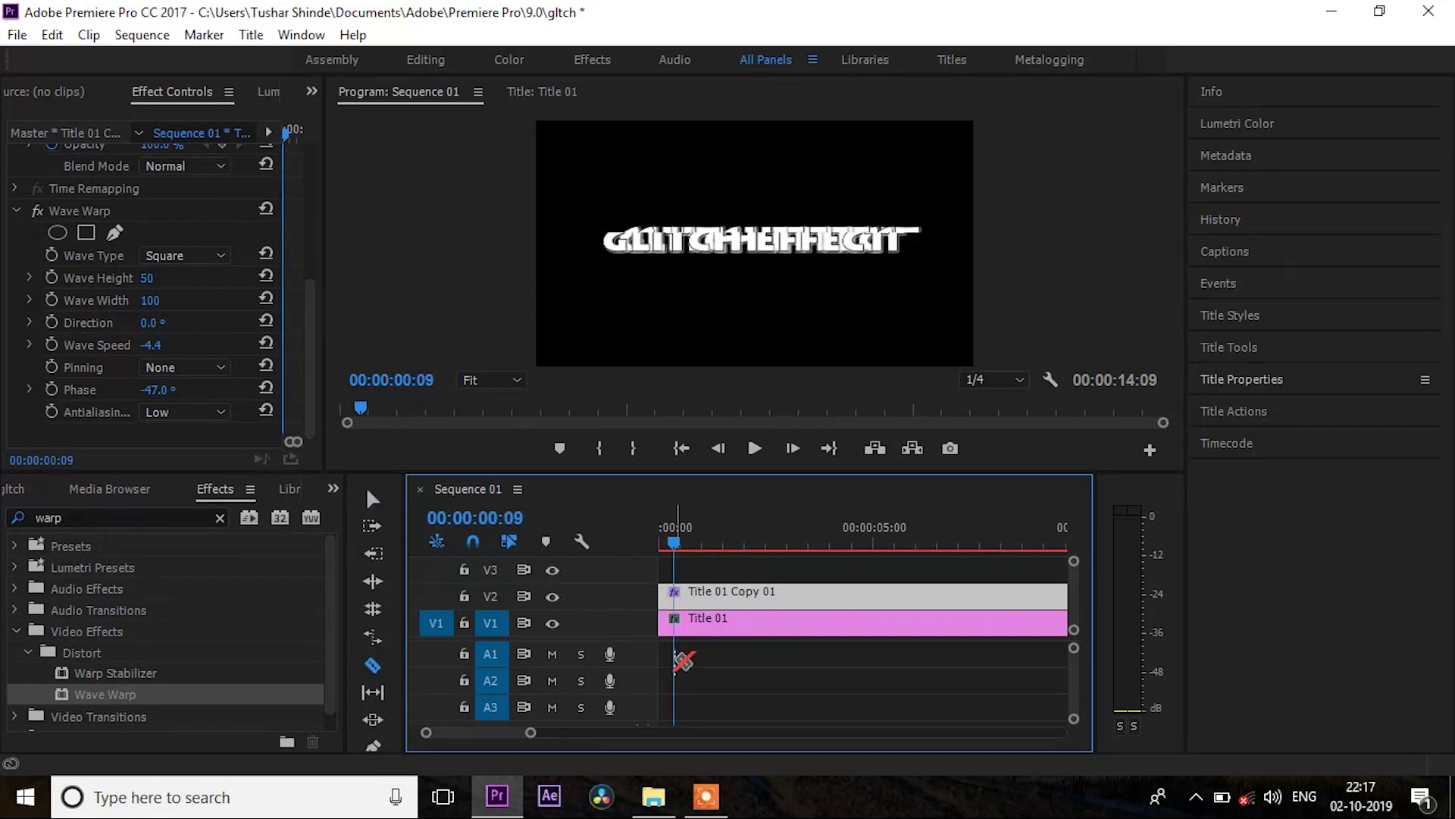
click(684, 596)
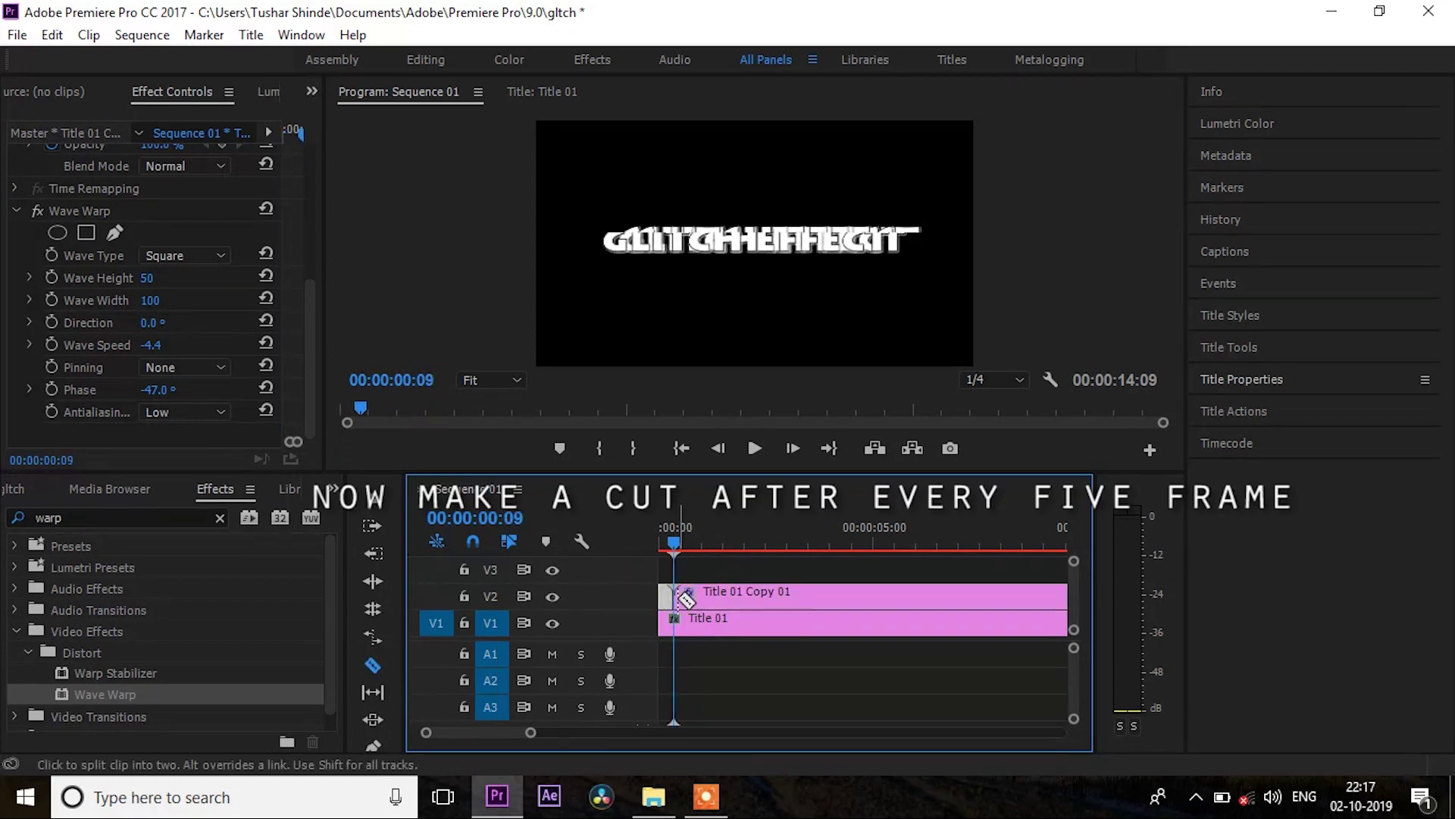
key(v)
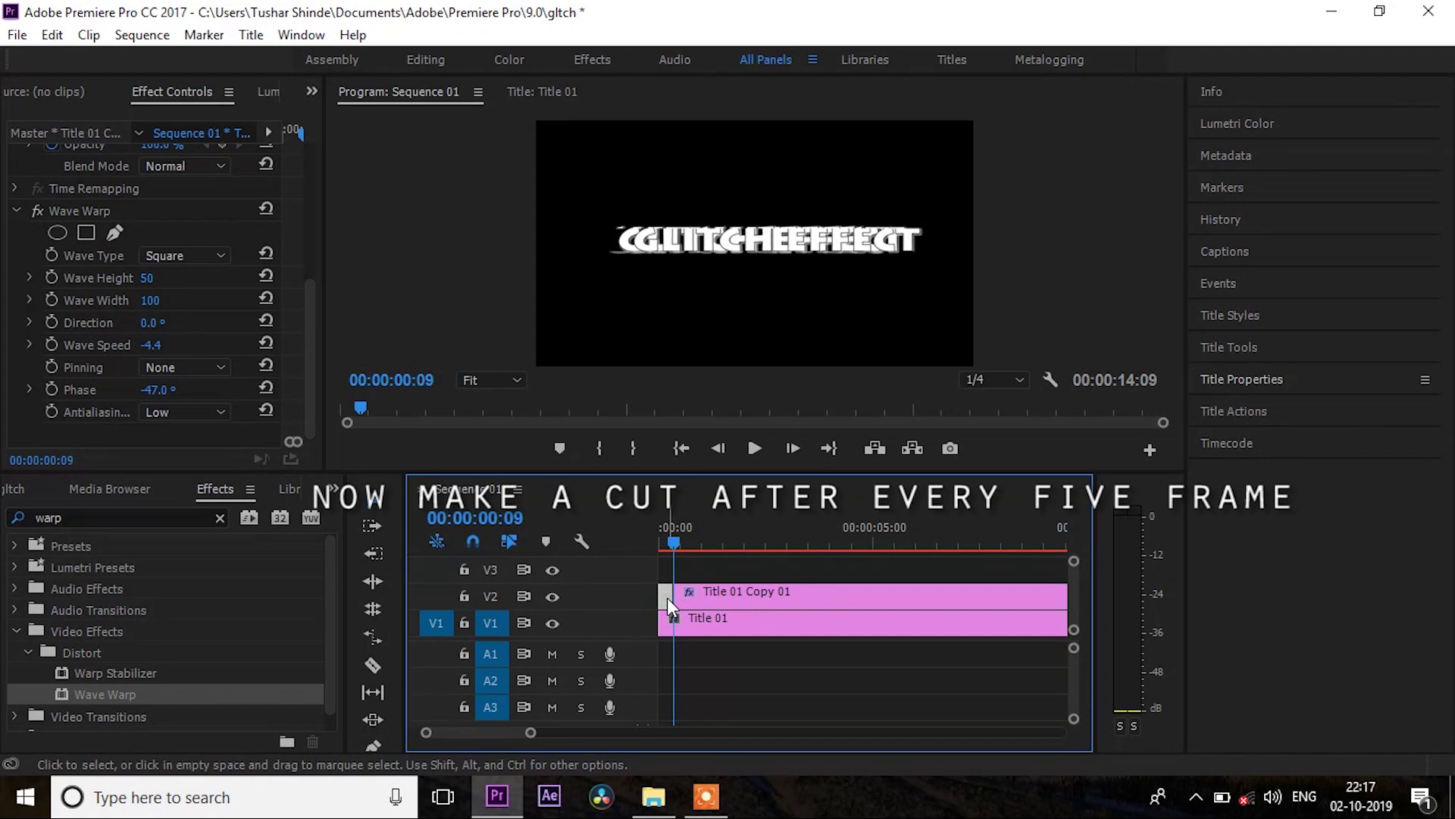
key(Delete)
key(Right)
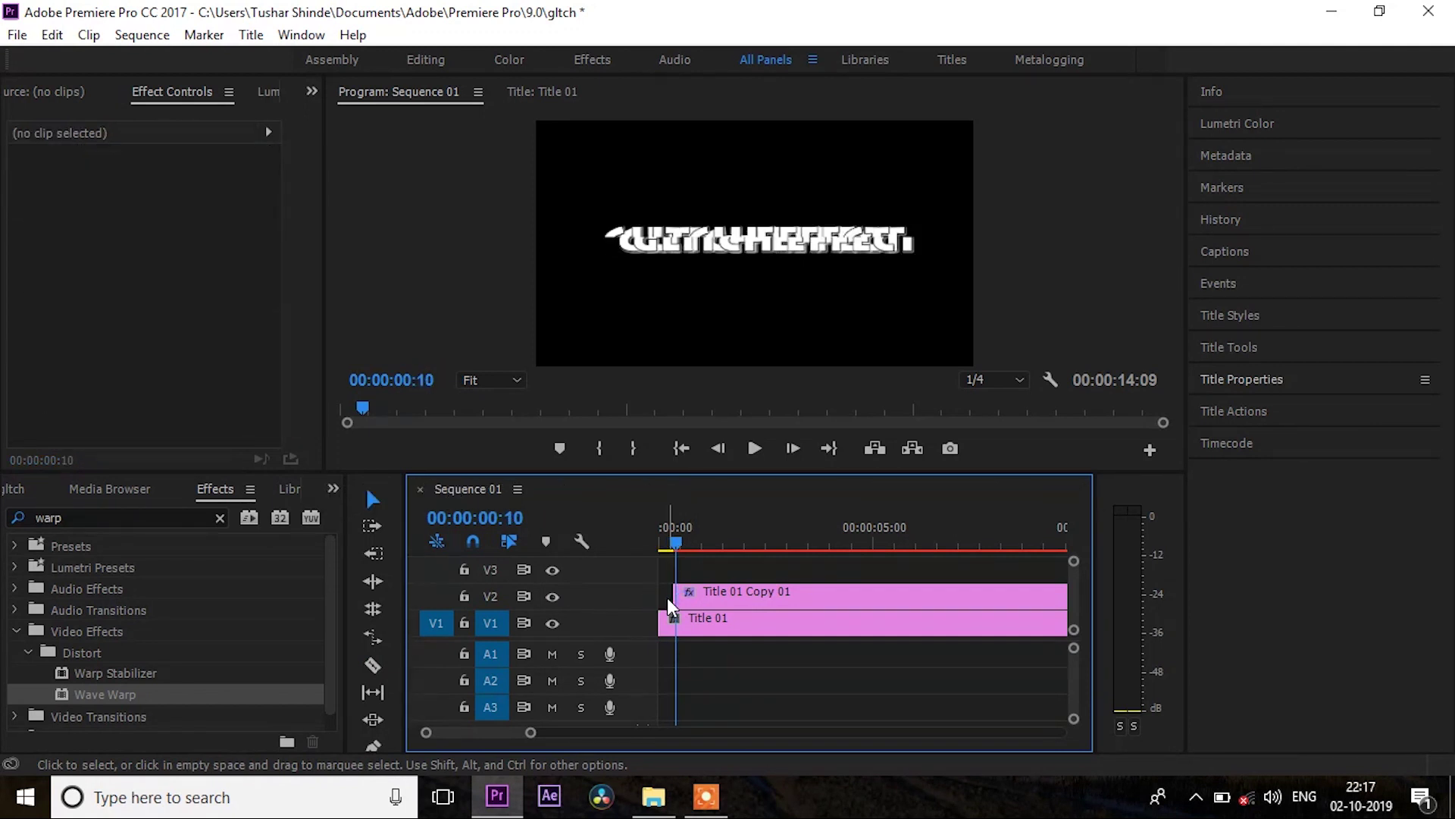
key(Right)
key(Right)
key(Right)
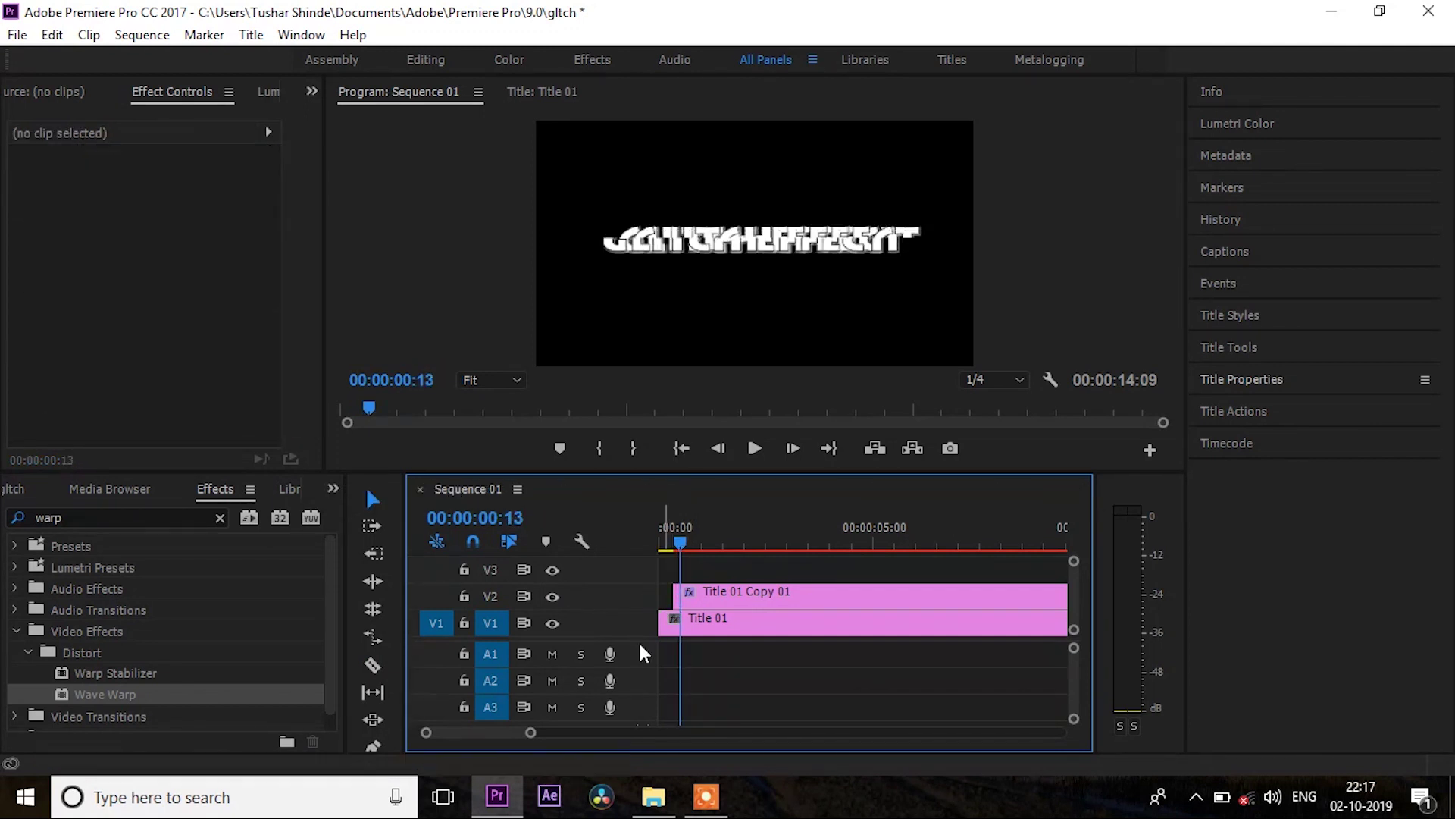
drag(531, 733, 466, 734)
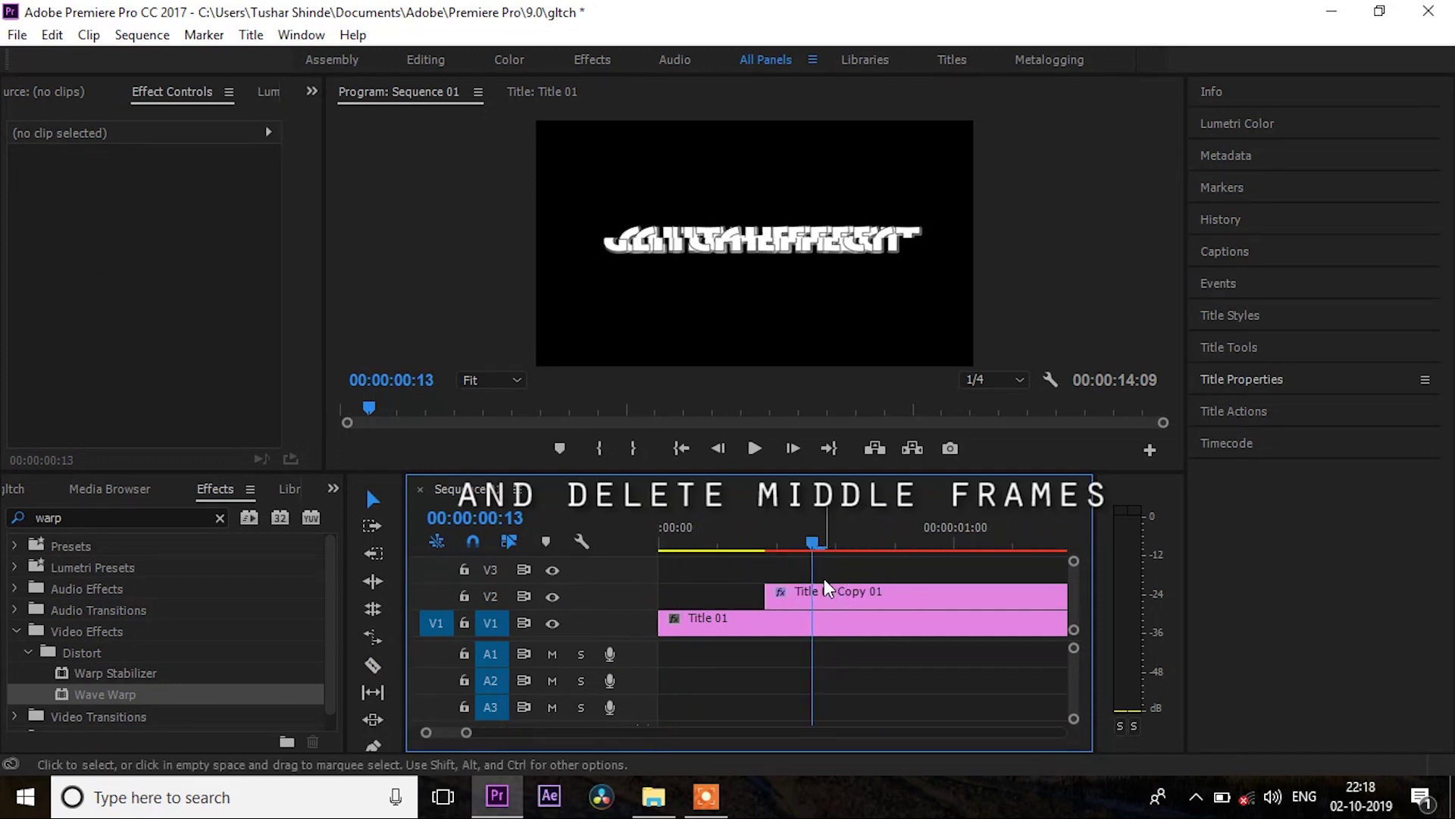
Step: Cut the copy at frame 13, a few frames later, and at frame 22, deleting the middle piece
key(c)
click(813, 596)
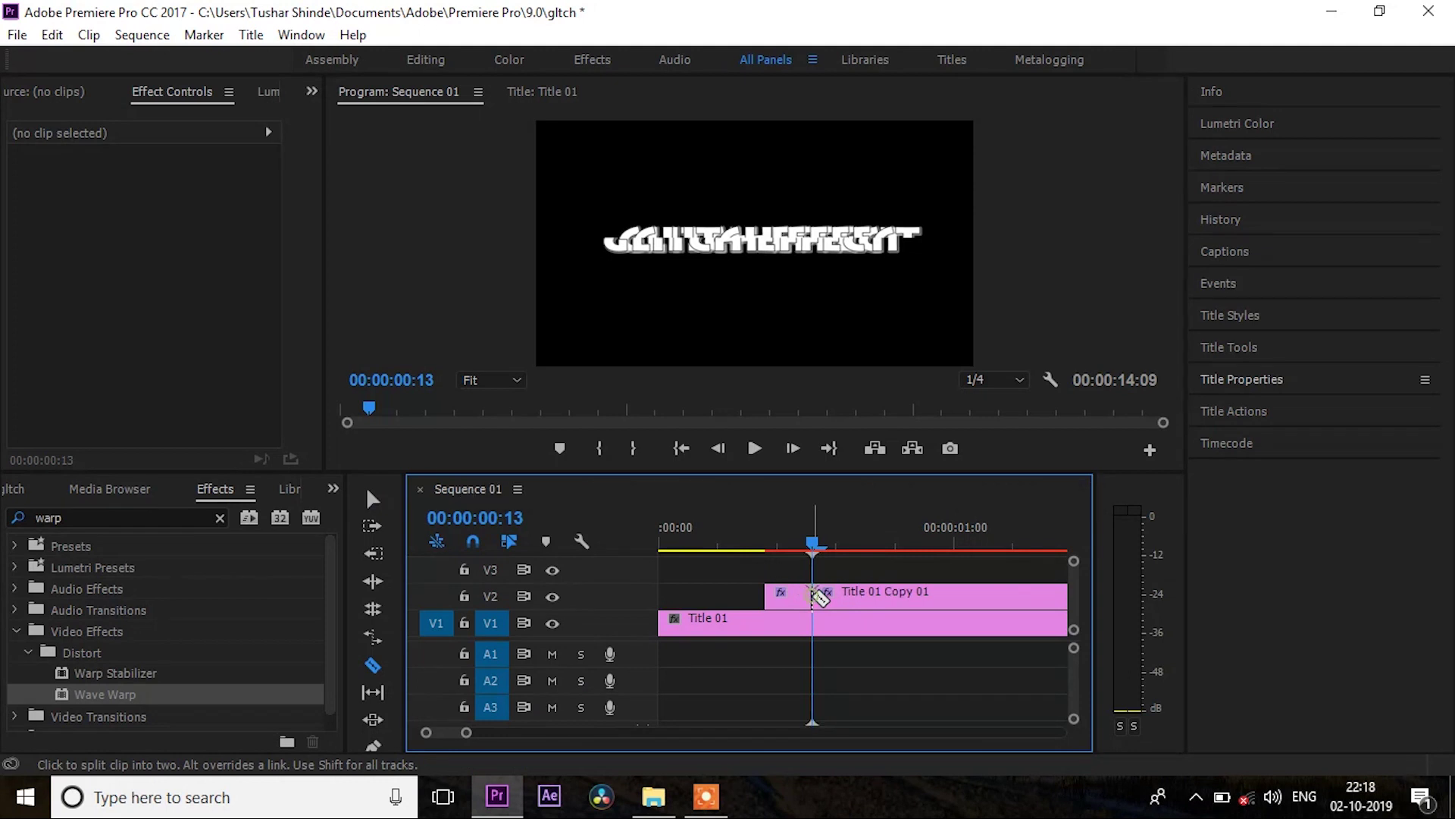
key(Right)
key(Right)
key(Right)
key(Right)
key(Right)
click(872, 595)
key(Right)
key(Right)
key(Right)
key(Right)
click(919, 595)
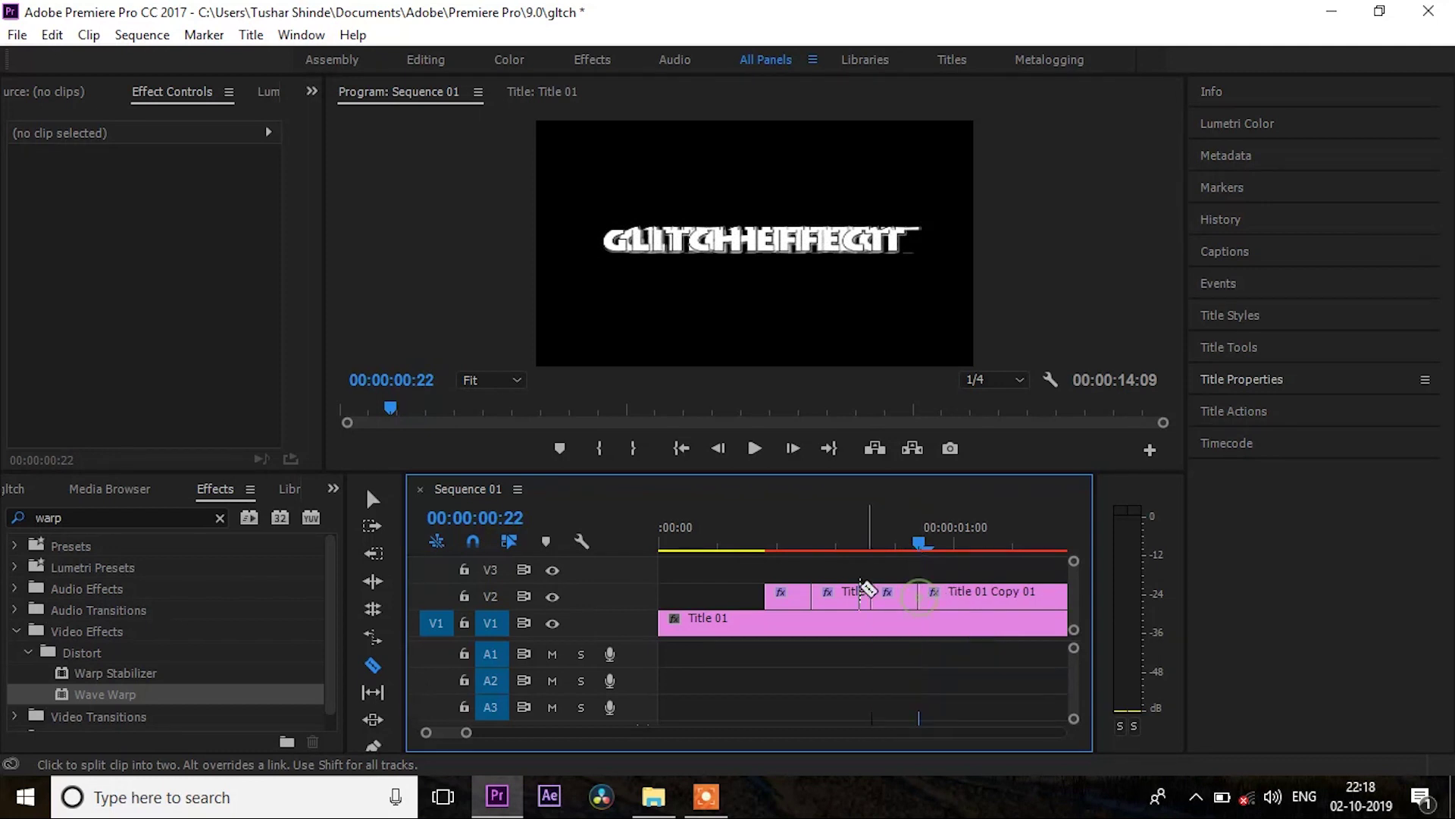
key(v)
click(853, 596)
key(Delete)
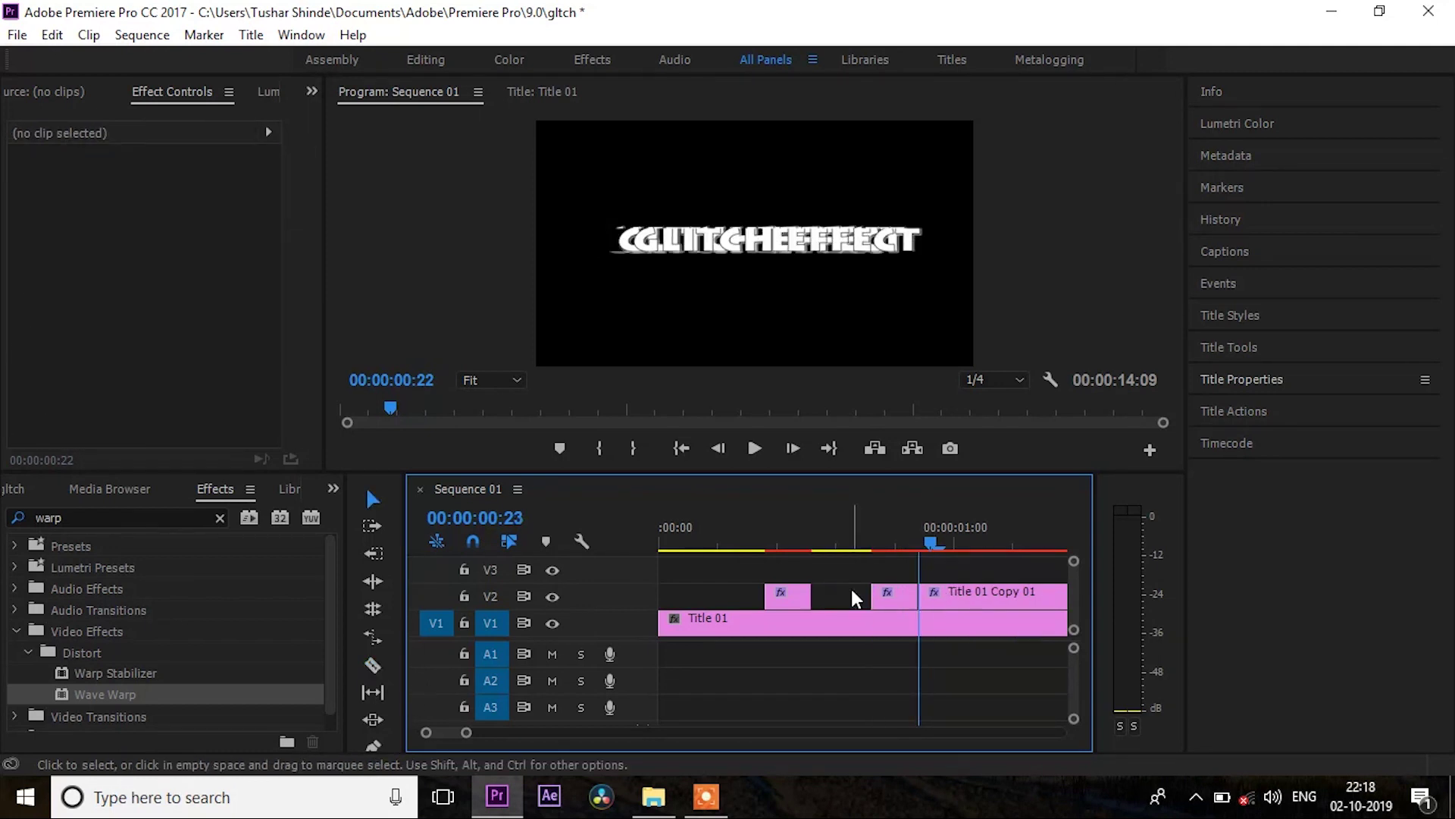
Step: Split the copy at 00:00:01:01, delete the piece before it, and cut again at 00:00:01:05
key(Right)
key(Right)
key(Right)
key(ctrl+k)
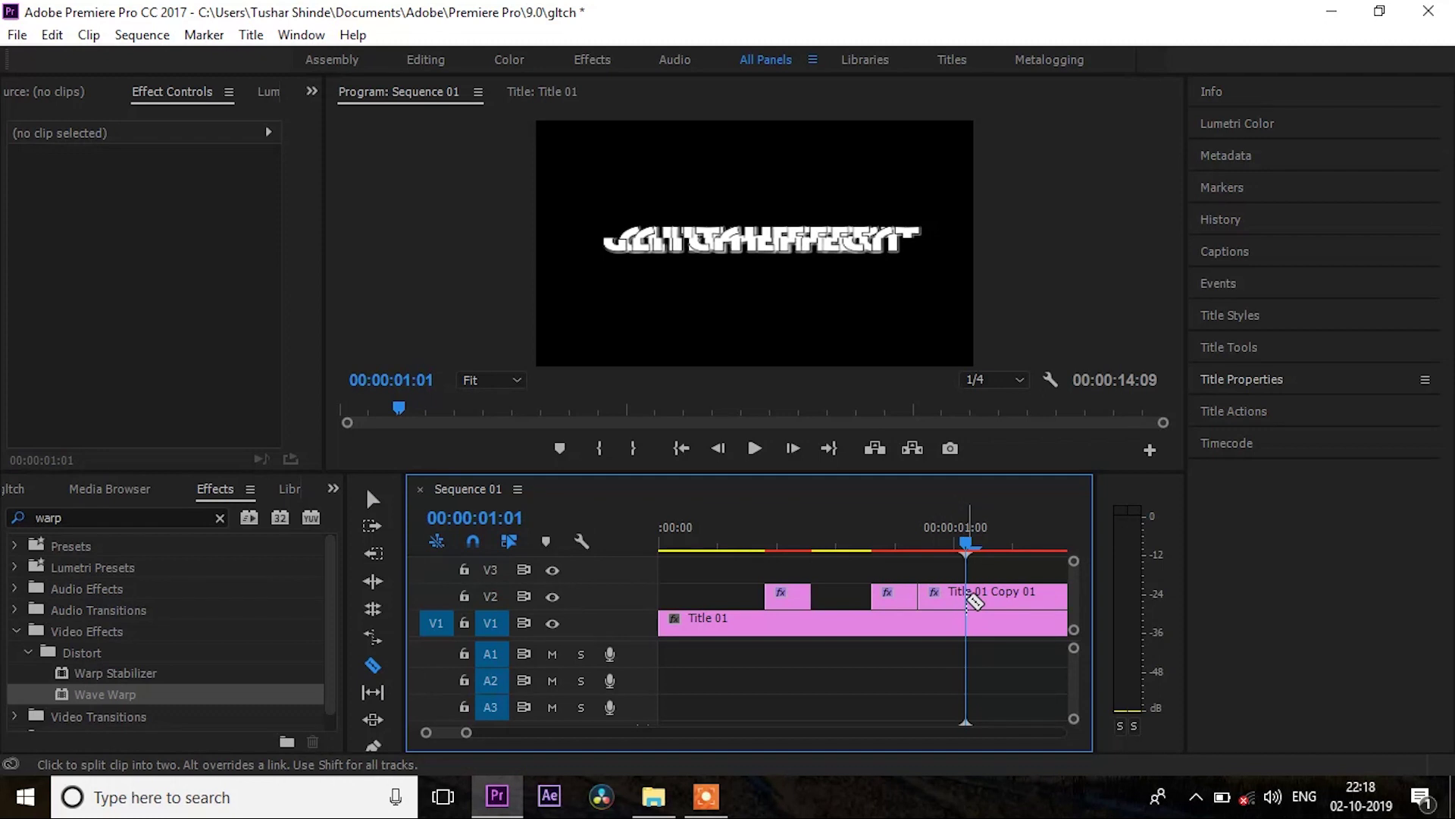
click(957, 607)
key(Delete)
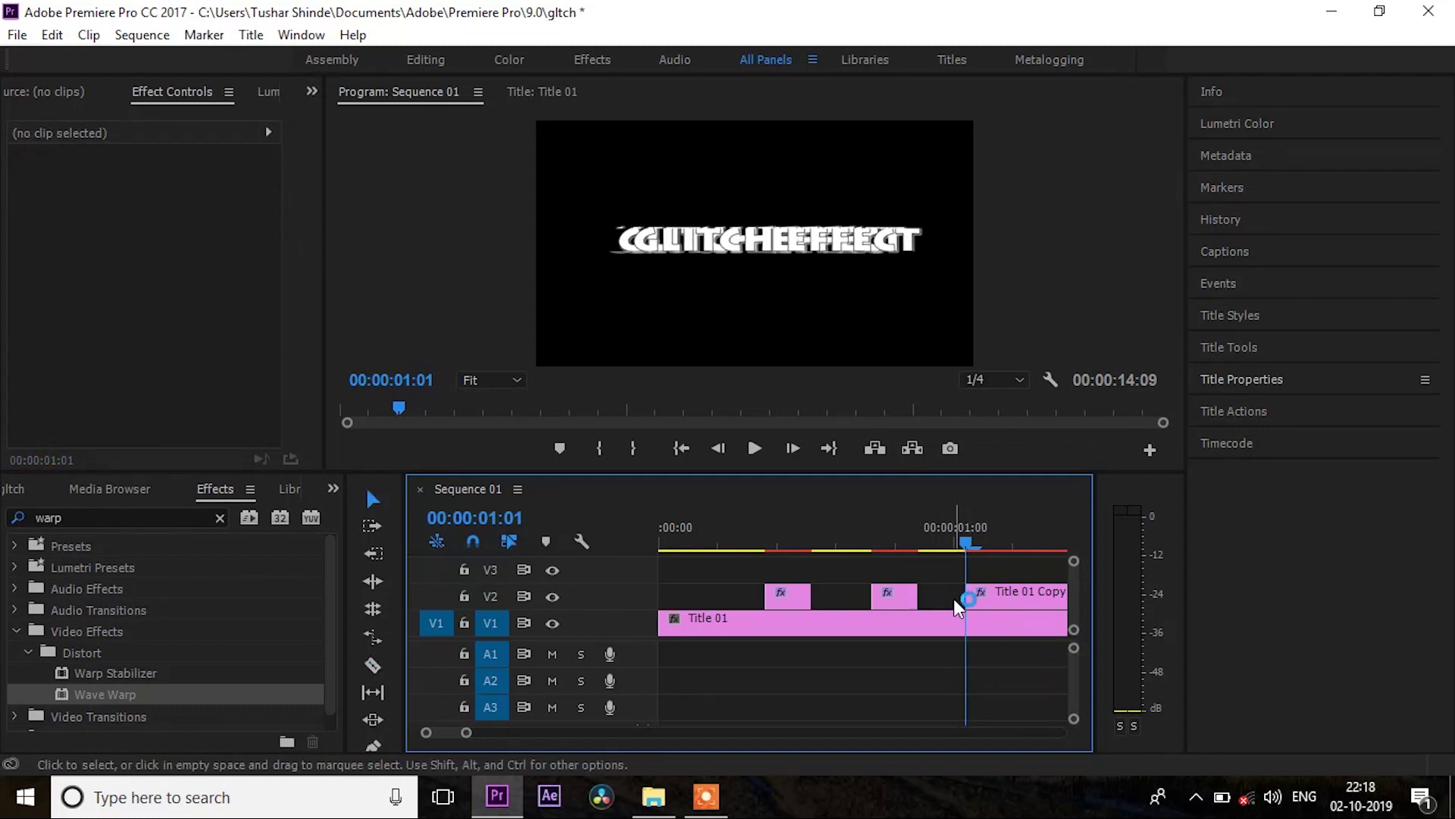
key(Right)
key(Right)
key(Right)
key(c)
click(1015, 596)
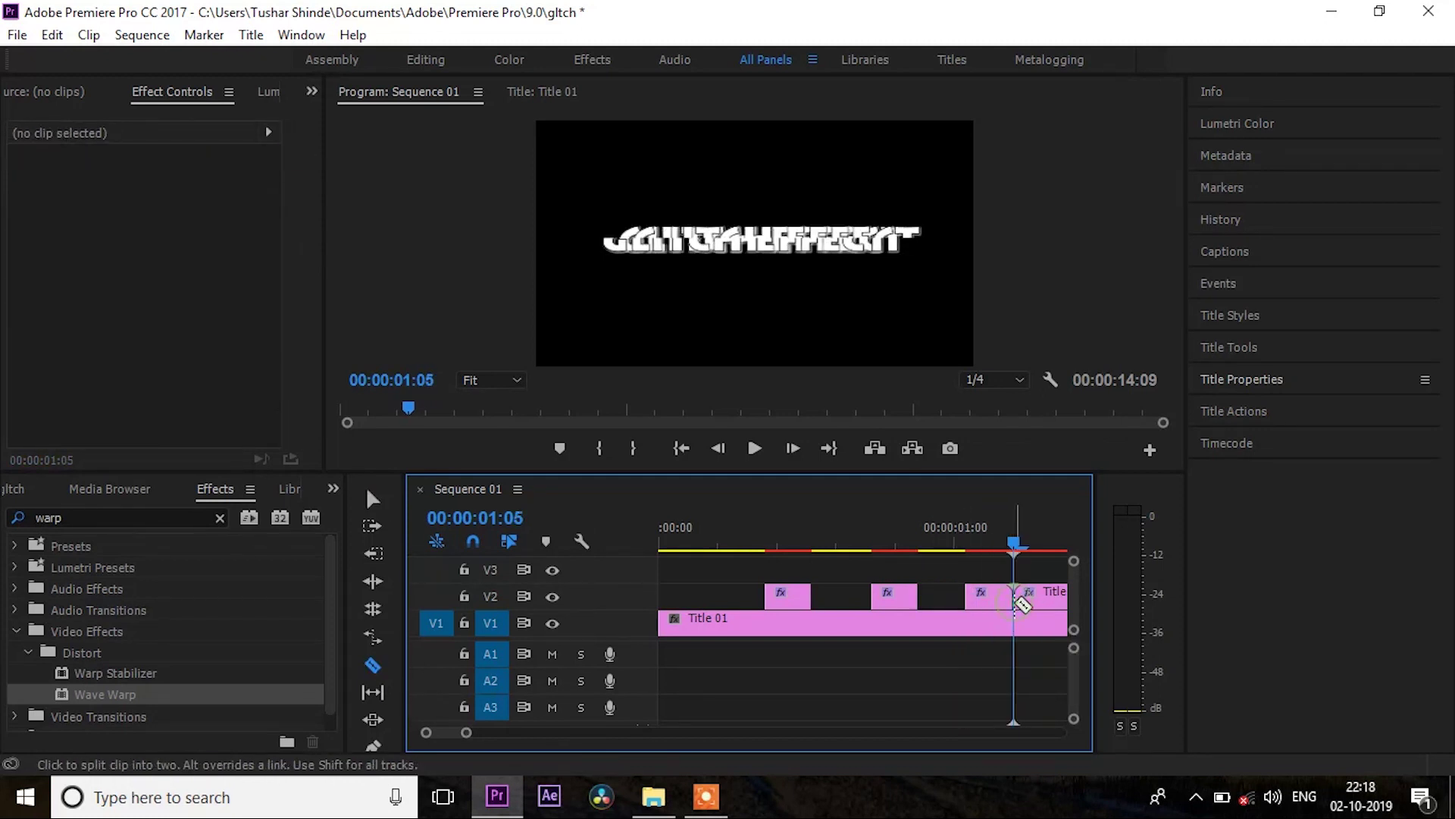
Step: Delete the short piece of the copy following the 00:00:01:05 cut
drag(466, 732, 504, 732)
drag(755, 531, 599, 561)
key(space)
key(space)
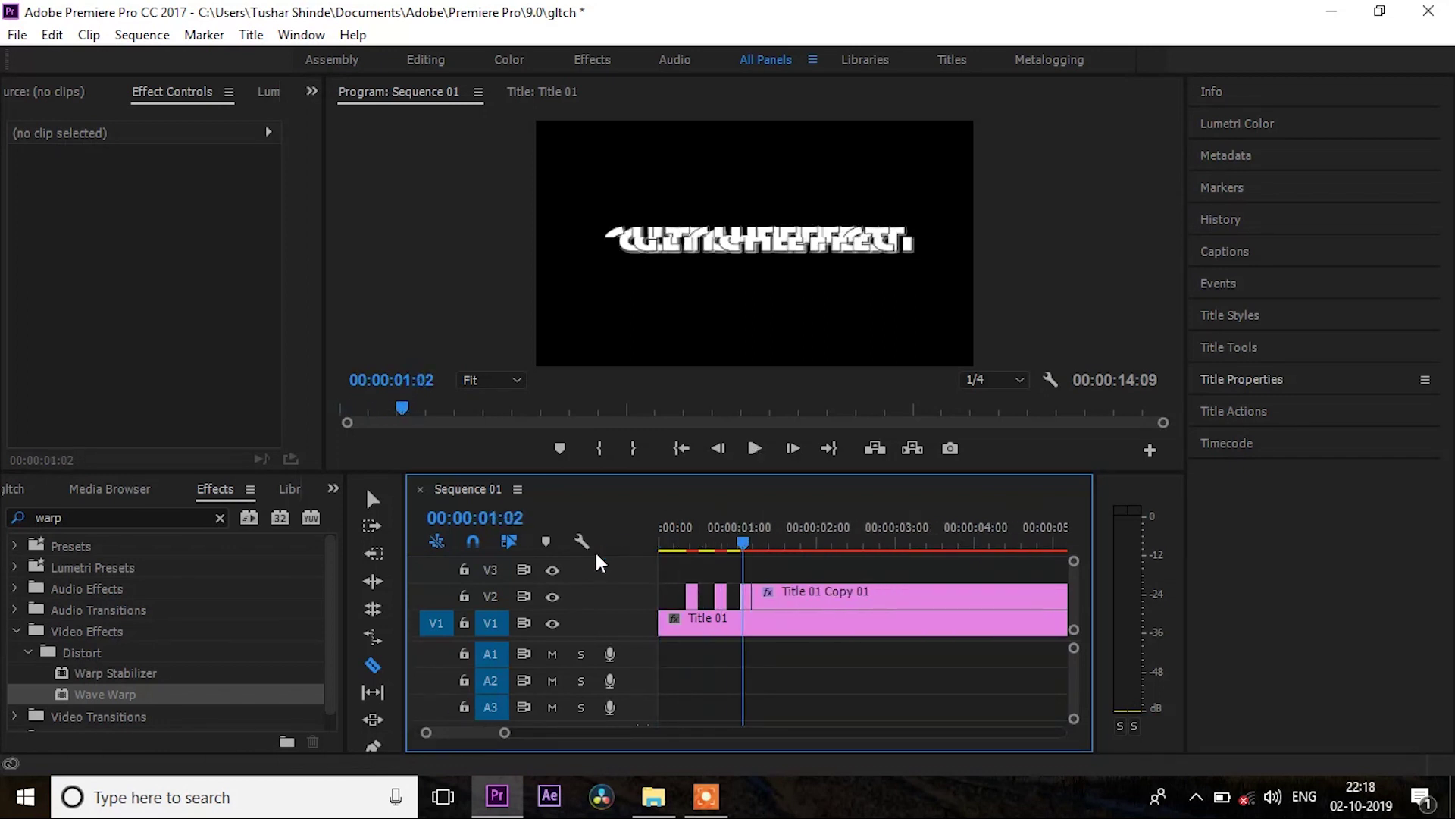
key(Right)
key(Right)
key(Right)
key(Right)
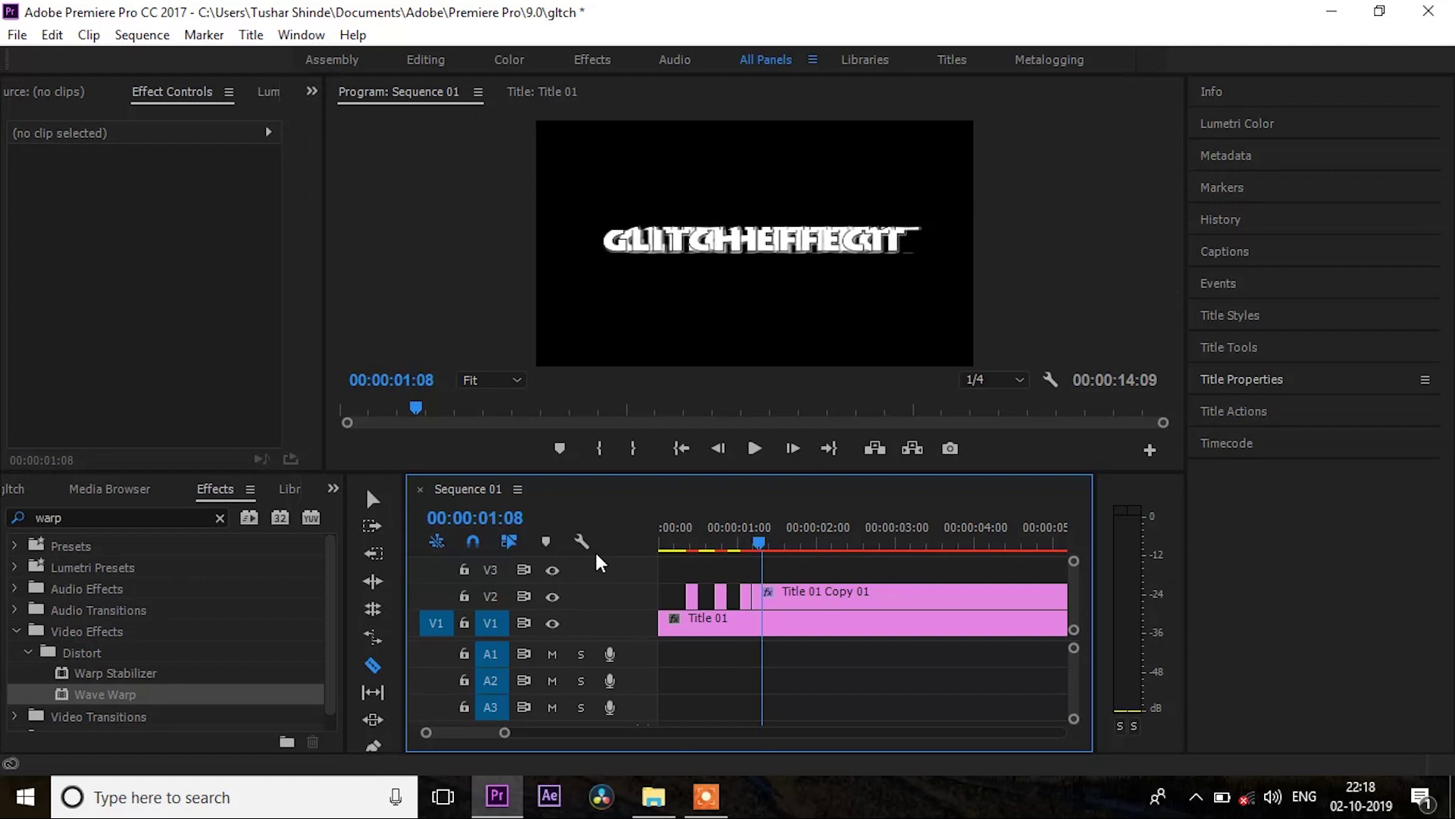
key(Right)
key(Right)
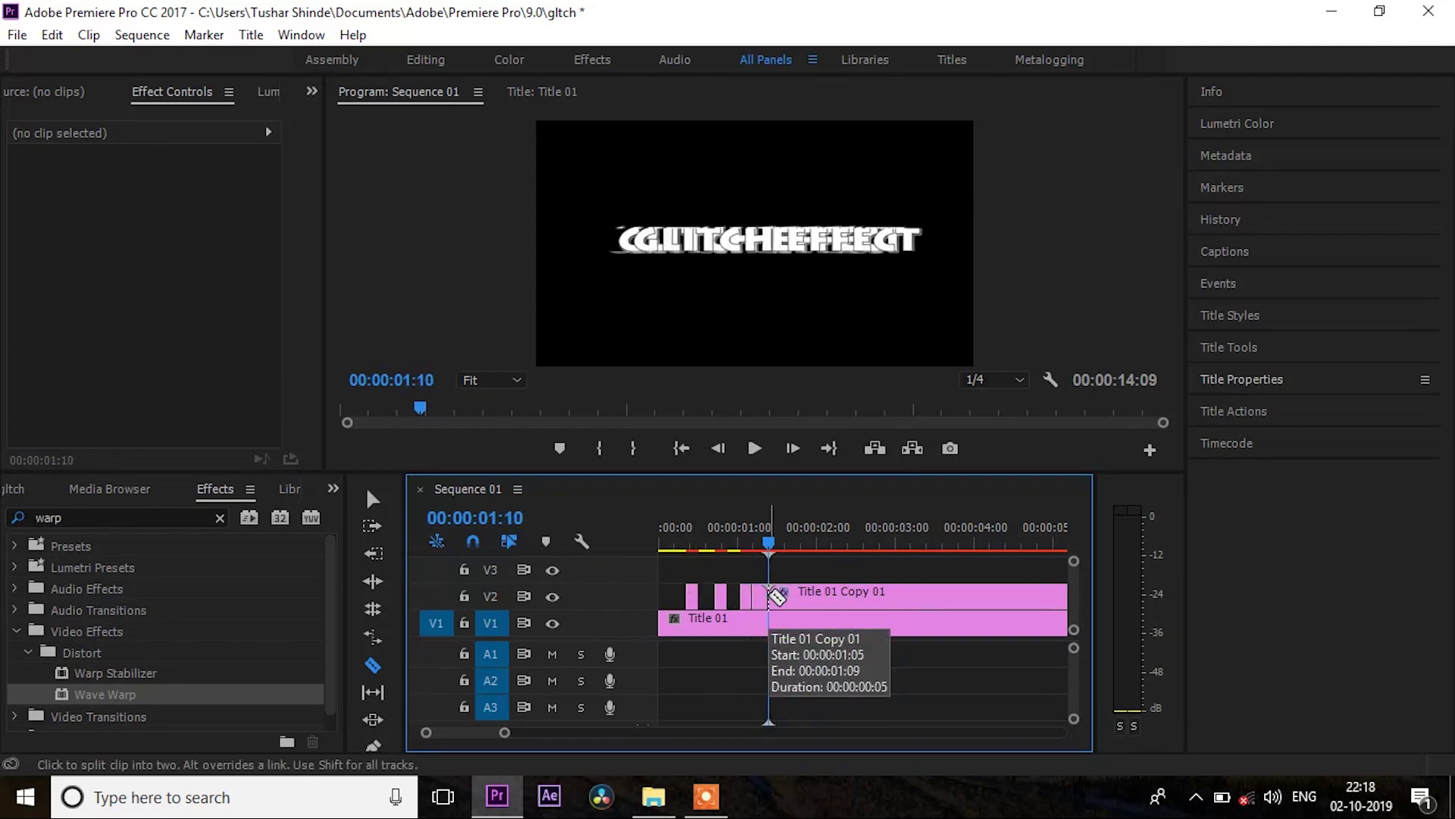
key(v)
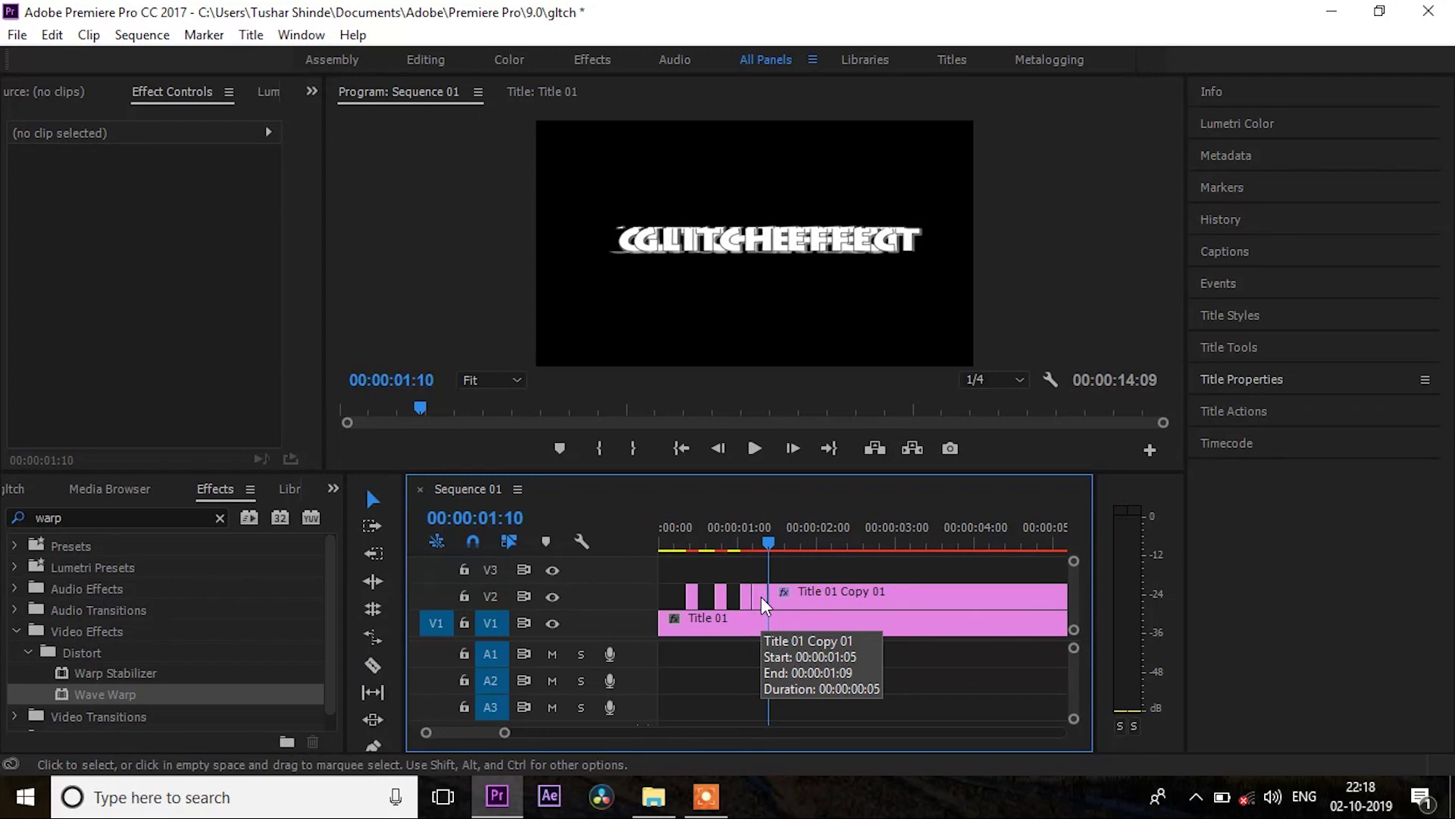
click(764, 602)
key(Delete)
Step: Split the copy at 00:00:01:20 and delete the short piece just before it
key(space)
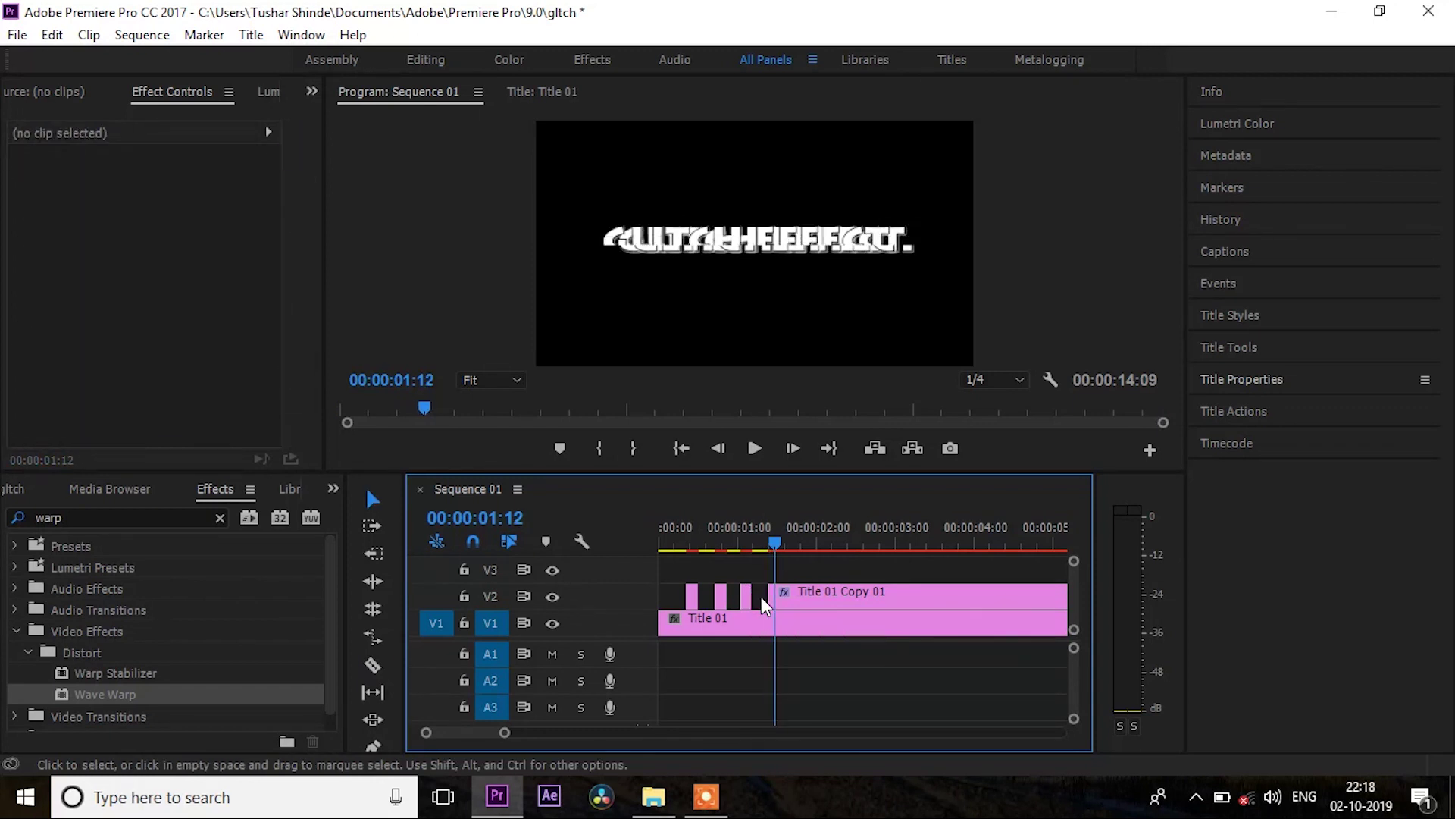
key(c)
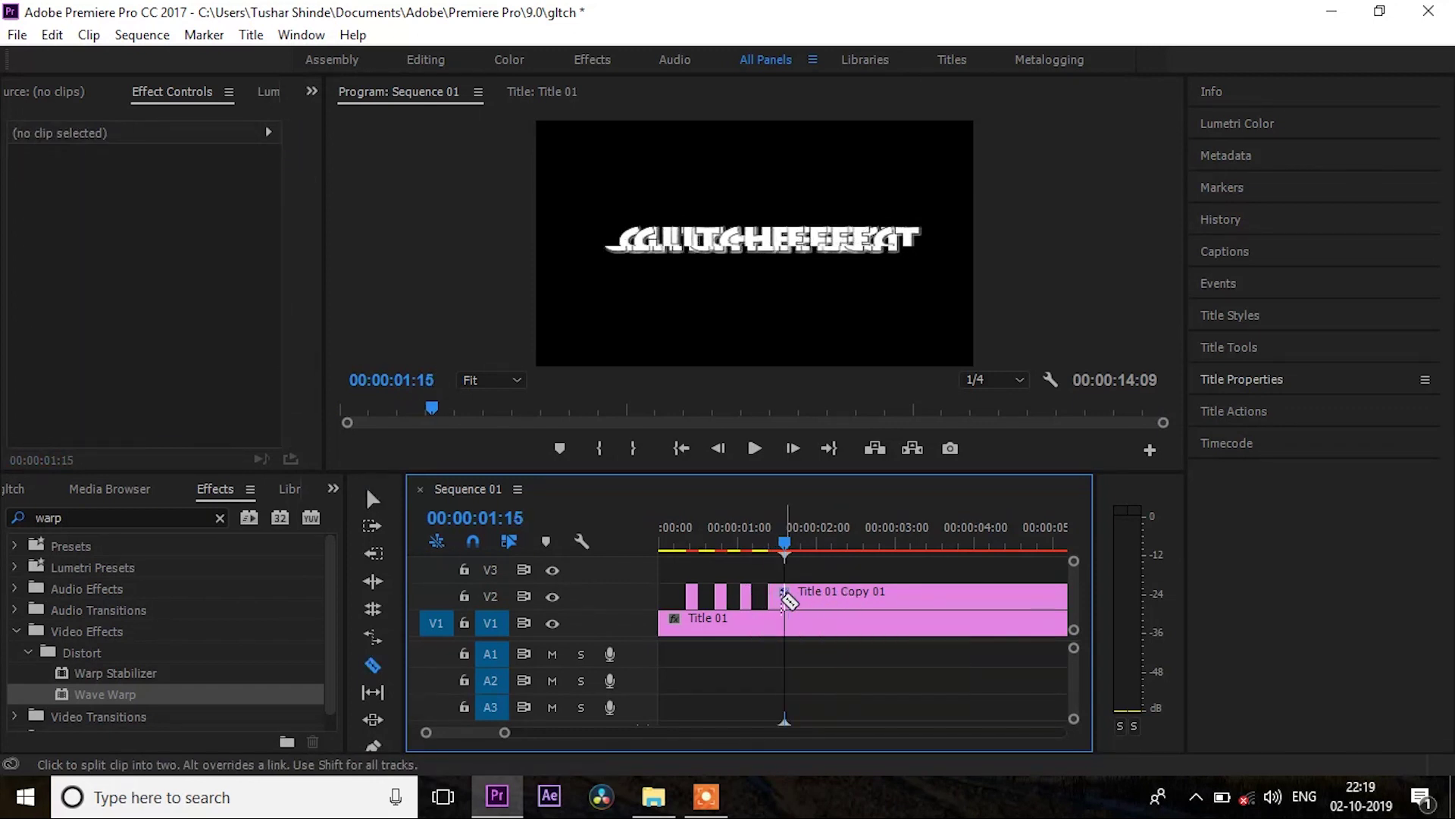
key(Right)
key(Right)
key(Right)
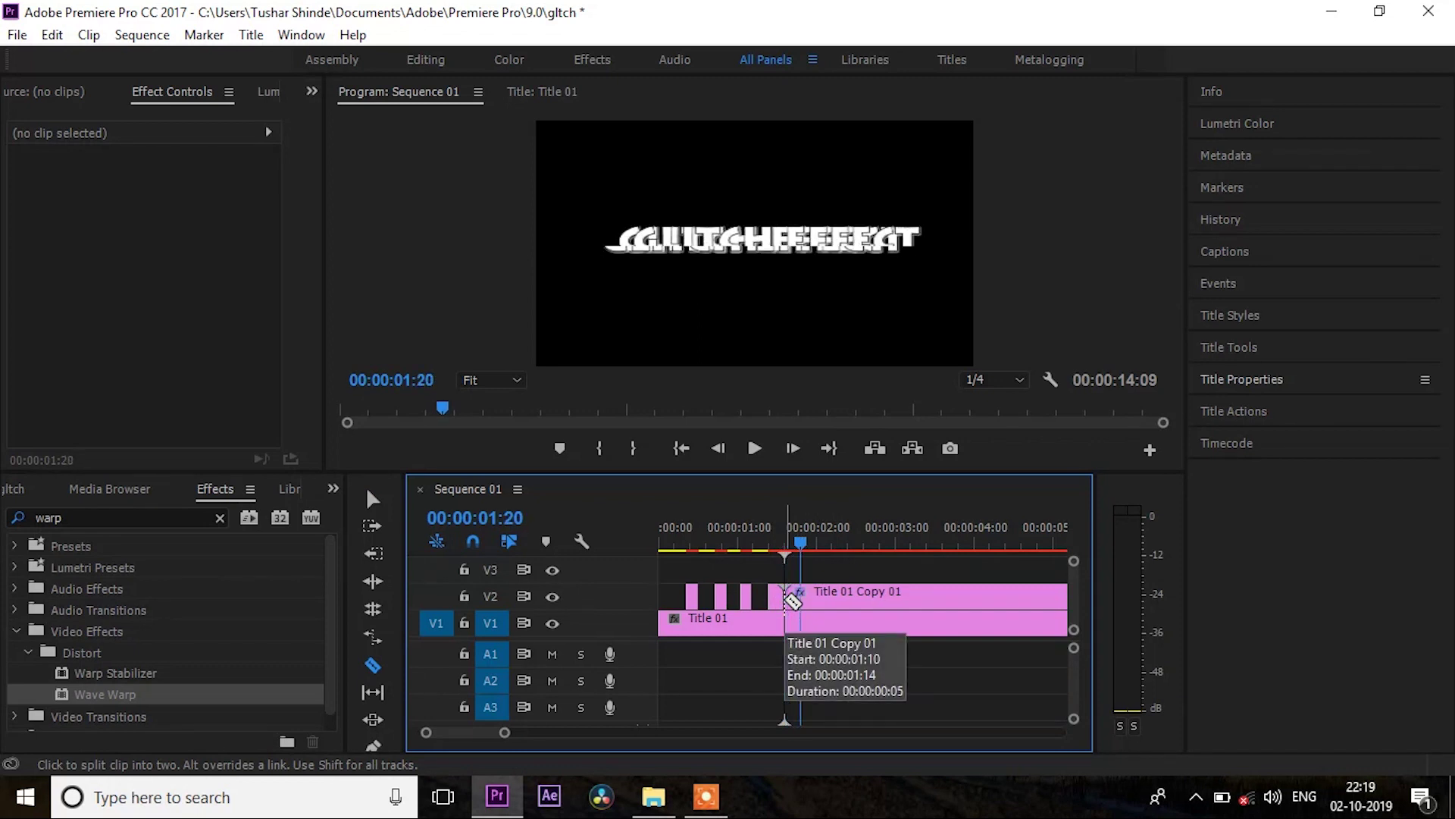
click(802, 599)
key(v)
click(793, 601)
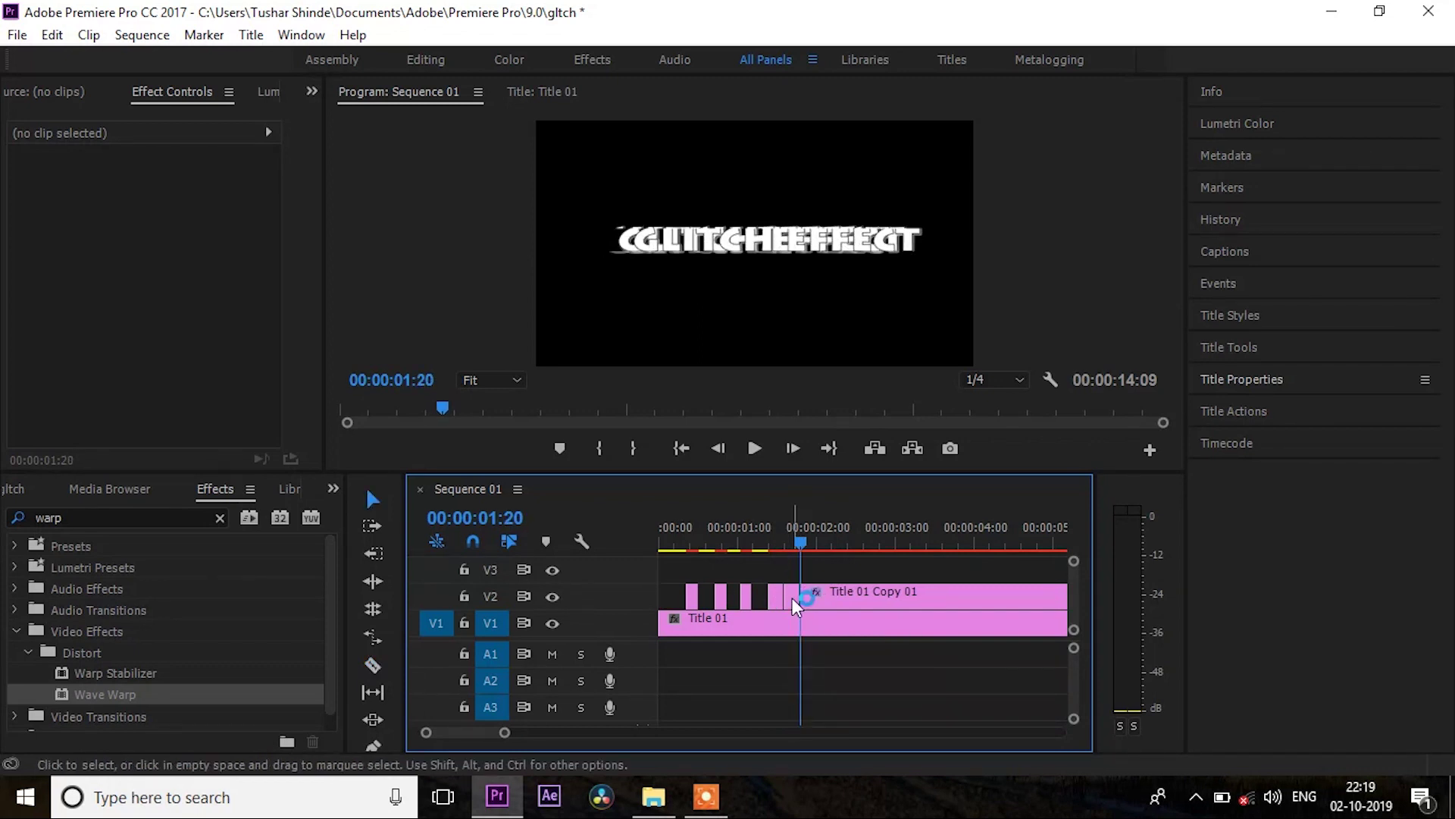
key(Delete)
Step: Cut Title 01 at 00:00:01:20 and delete everything after it on both tracks
key(c)
click(804, 629)
key(v)
drag(865, 571, 934, 639)
key(Delete)
drag(801, 543, 658, 543)
key(space)
key(space)
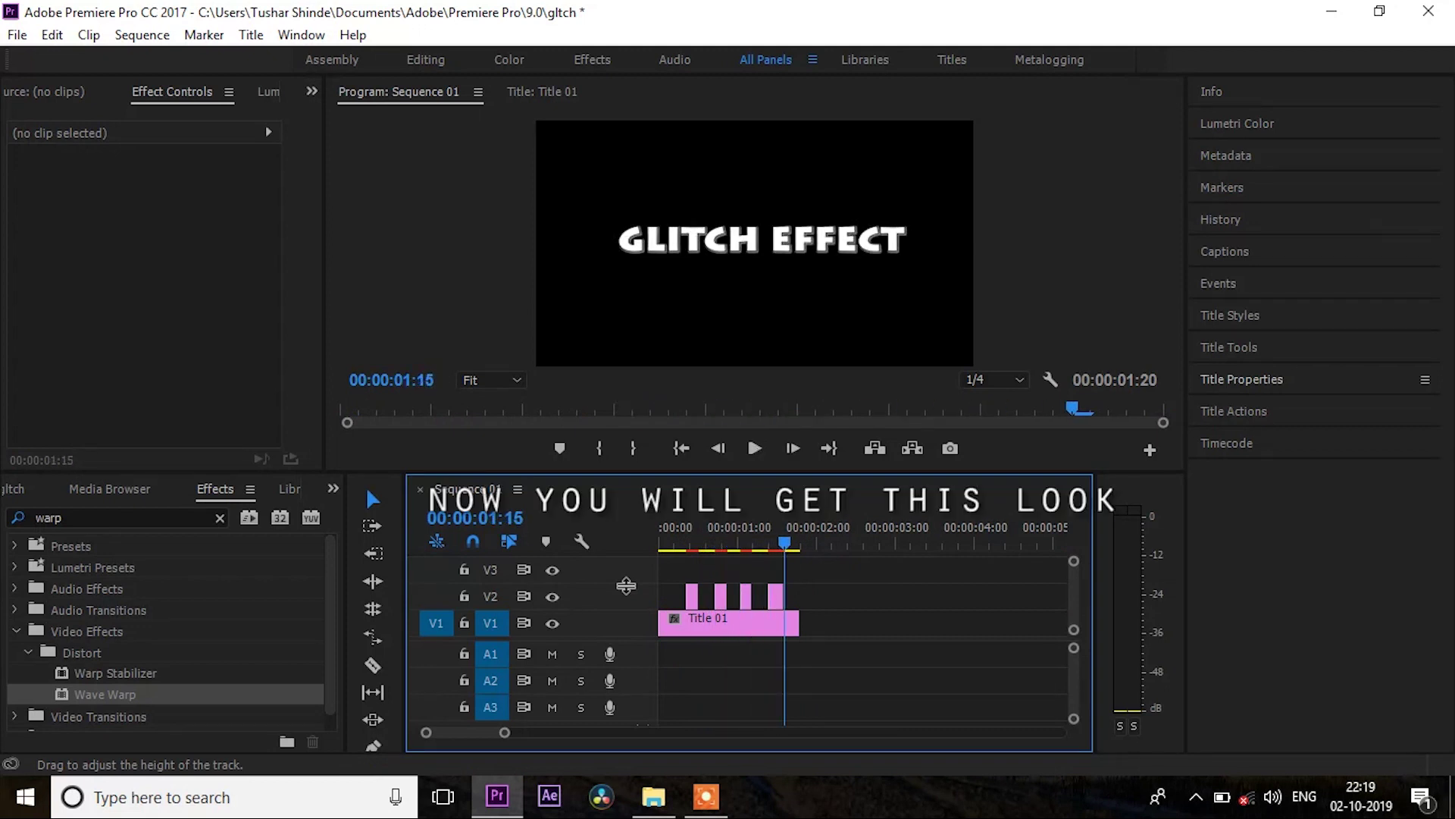
mouse_move(789, 543)
mouse_down()
mouse_move(686, 543)
mouse_move(796, 542)
mouse_up()
Step: Drag Distort > Lens Distortion onto the first V2 cut piece and show its settings in Effect Controls
click(696, 595)
click(29, 651)
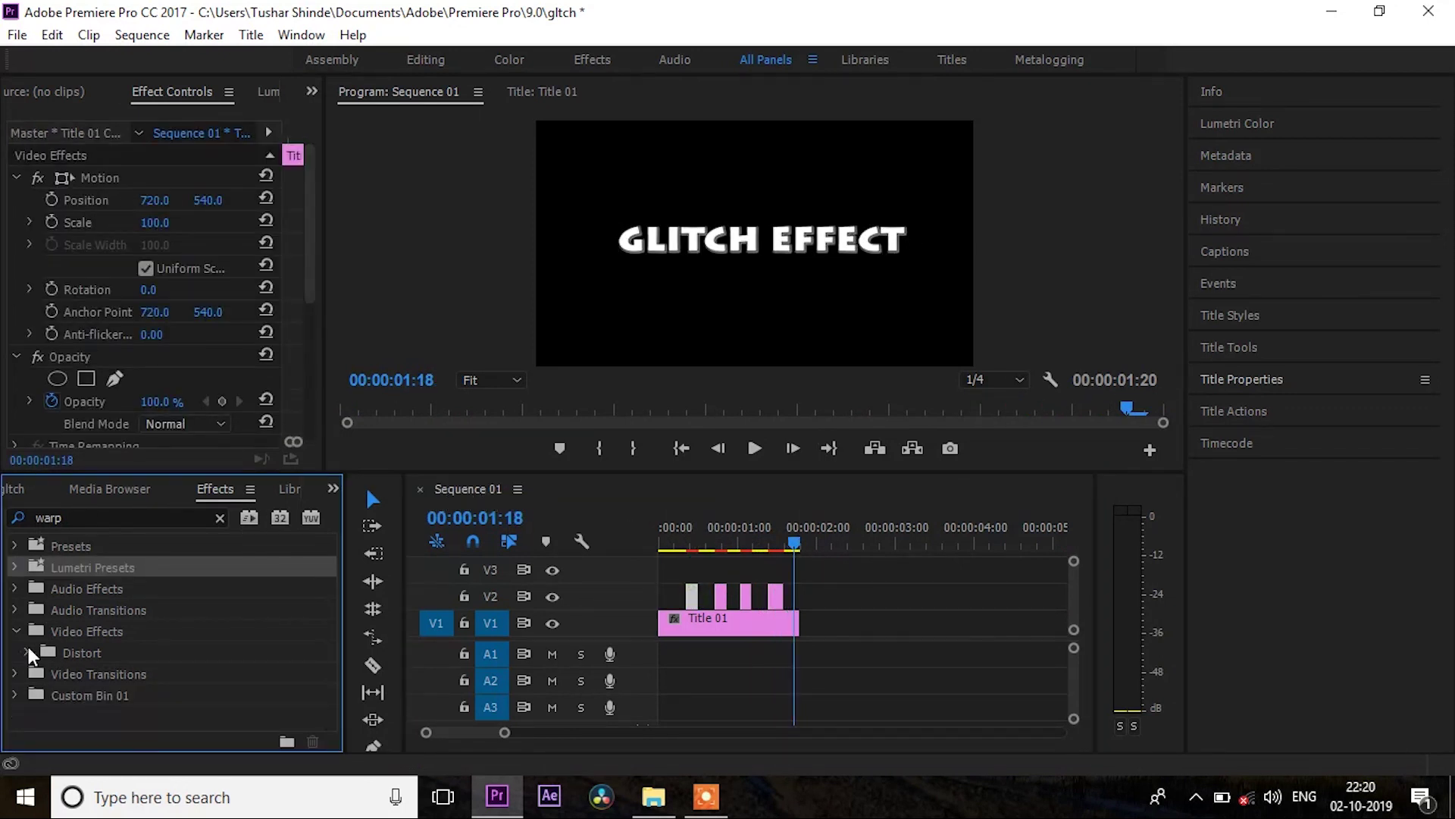
click(15, 633)
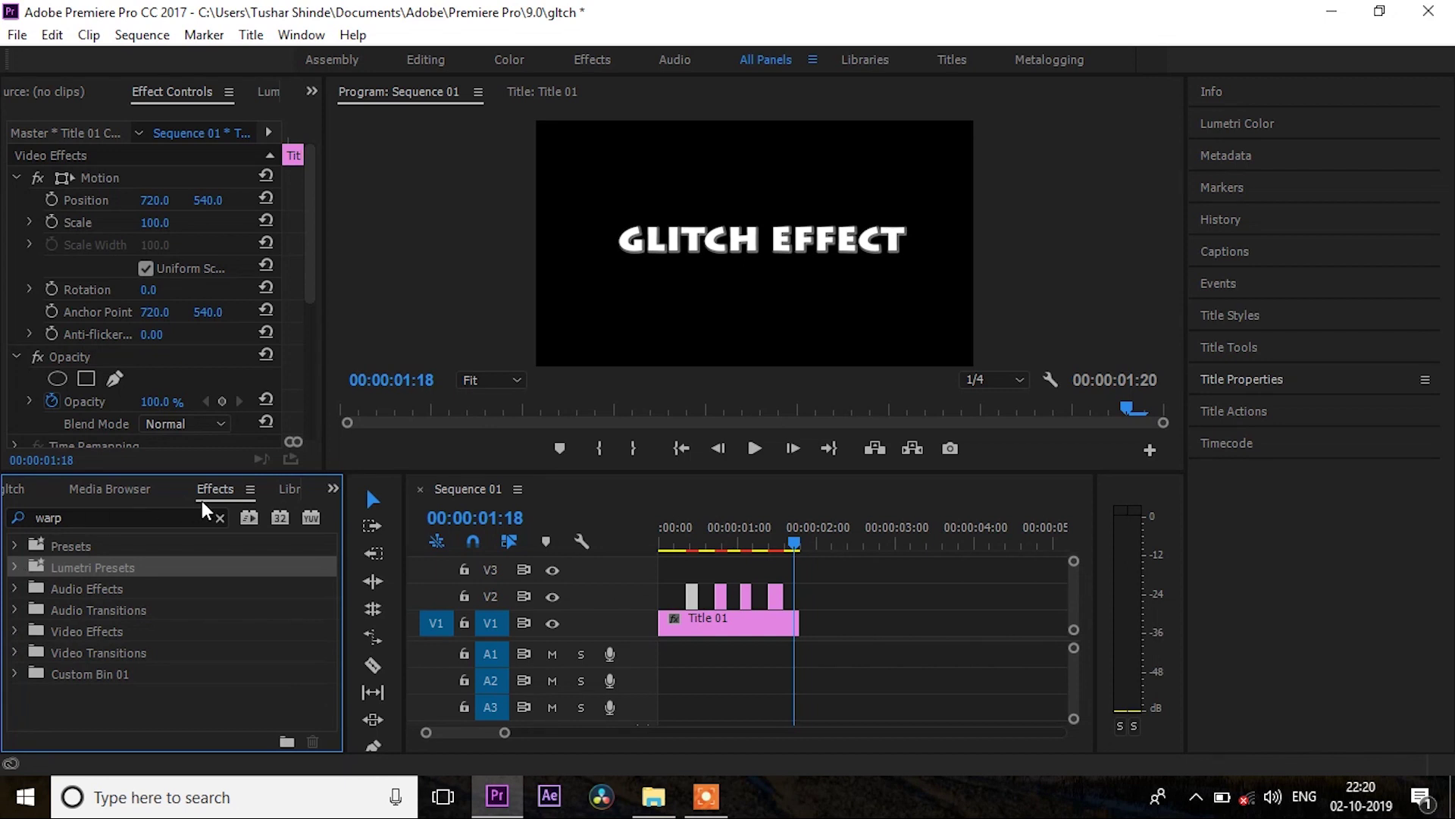
click(221, 519)
click(15, 633)
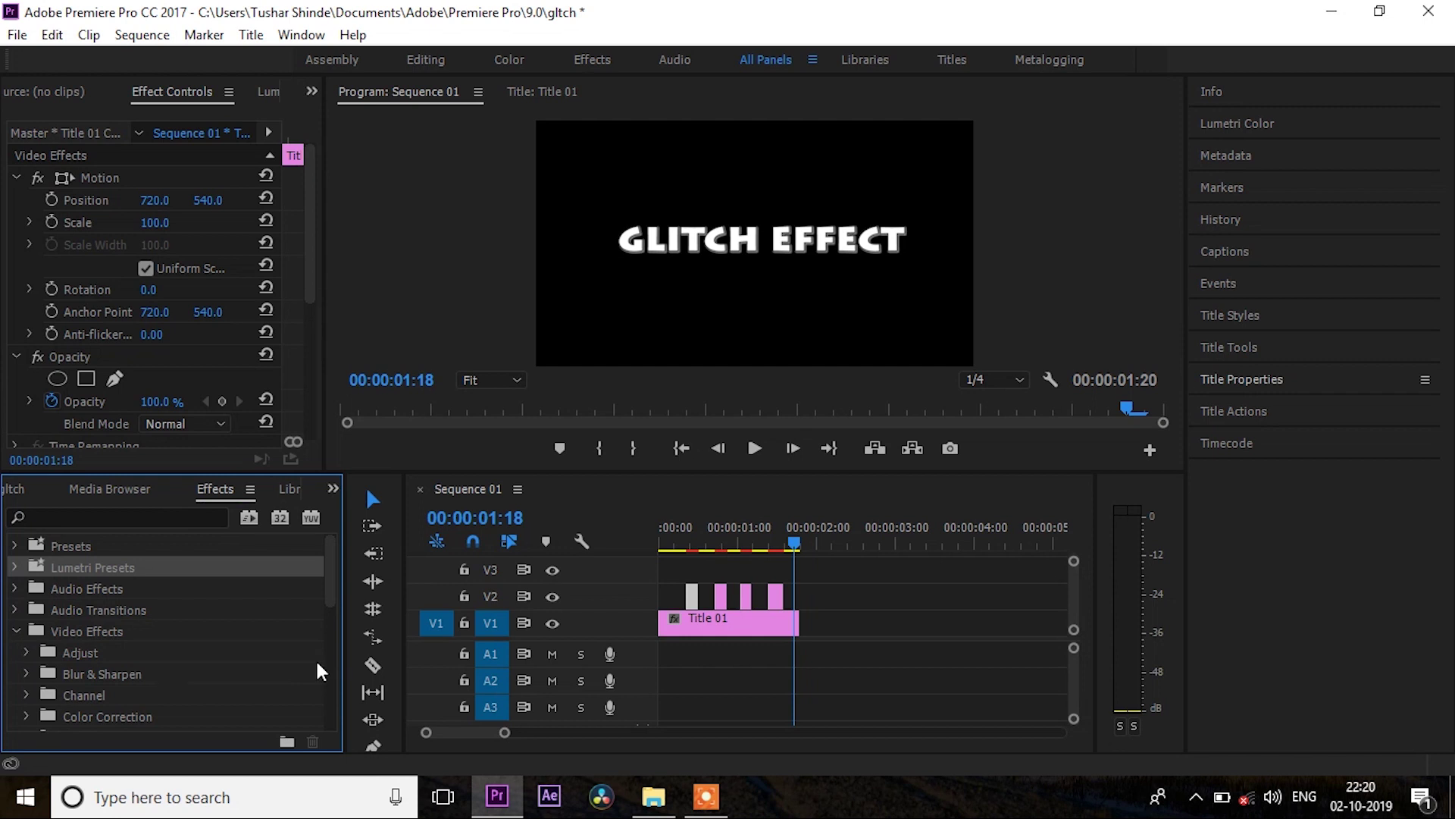
drag(317, 574, 338, 637)
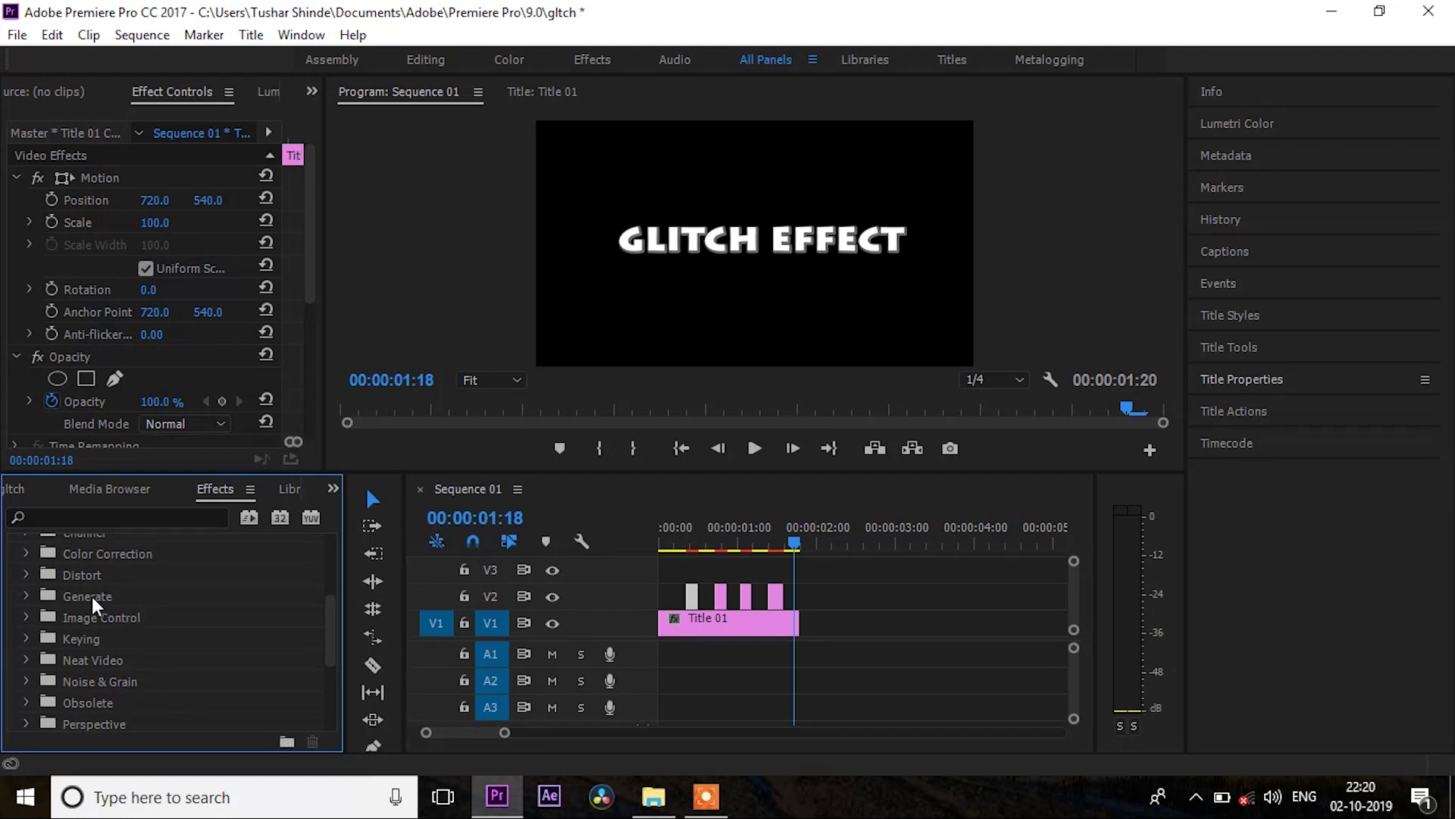
click(26, 575)
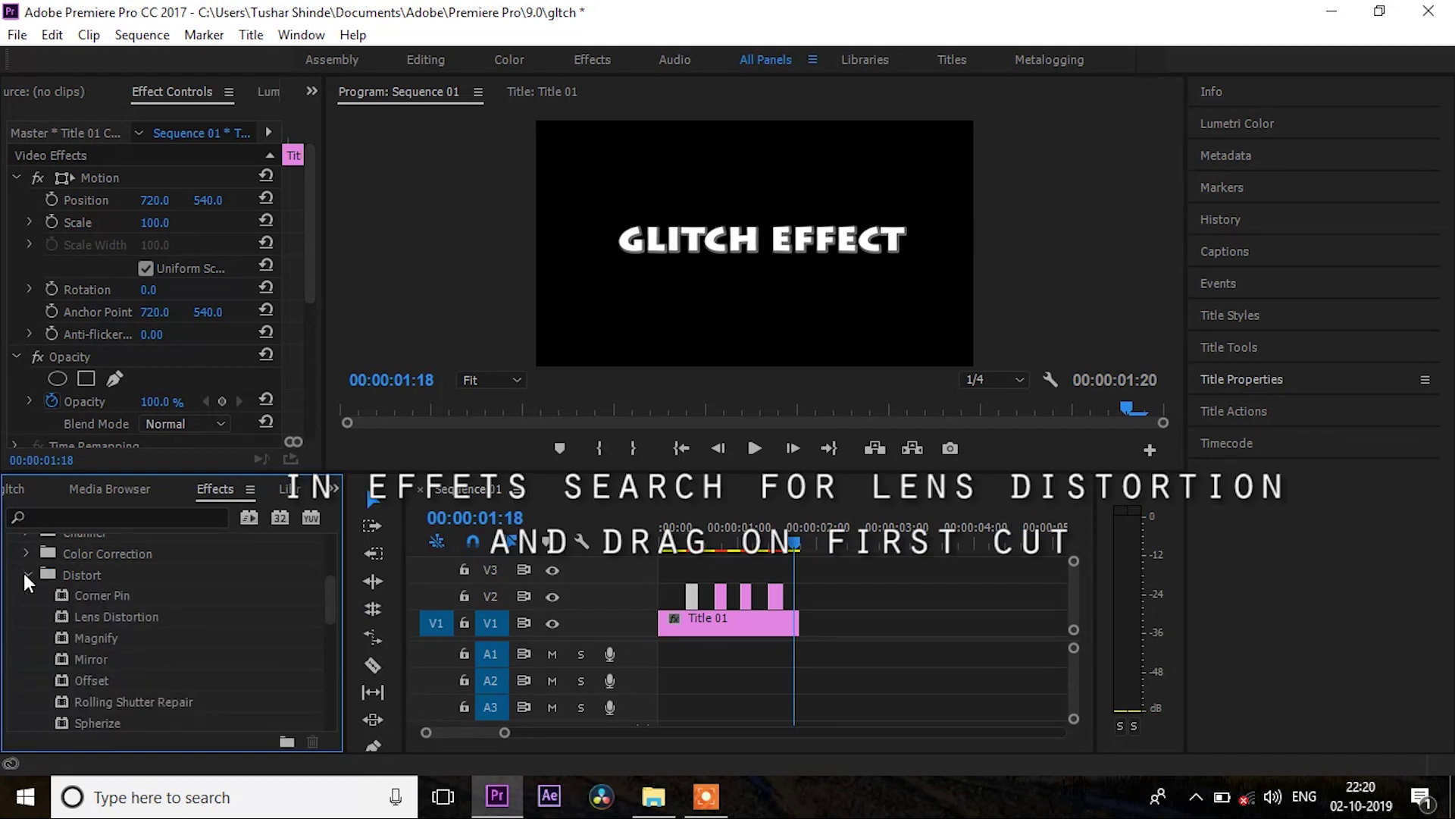
scroll(322, 580, up, 5)
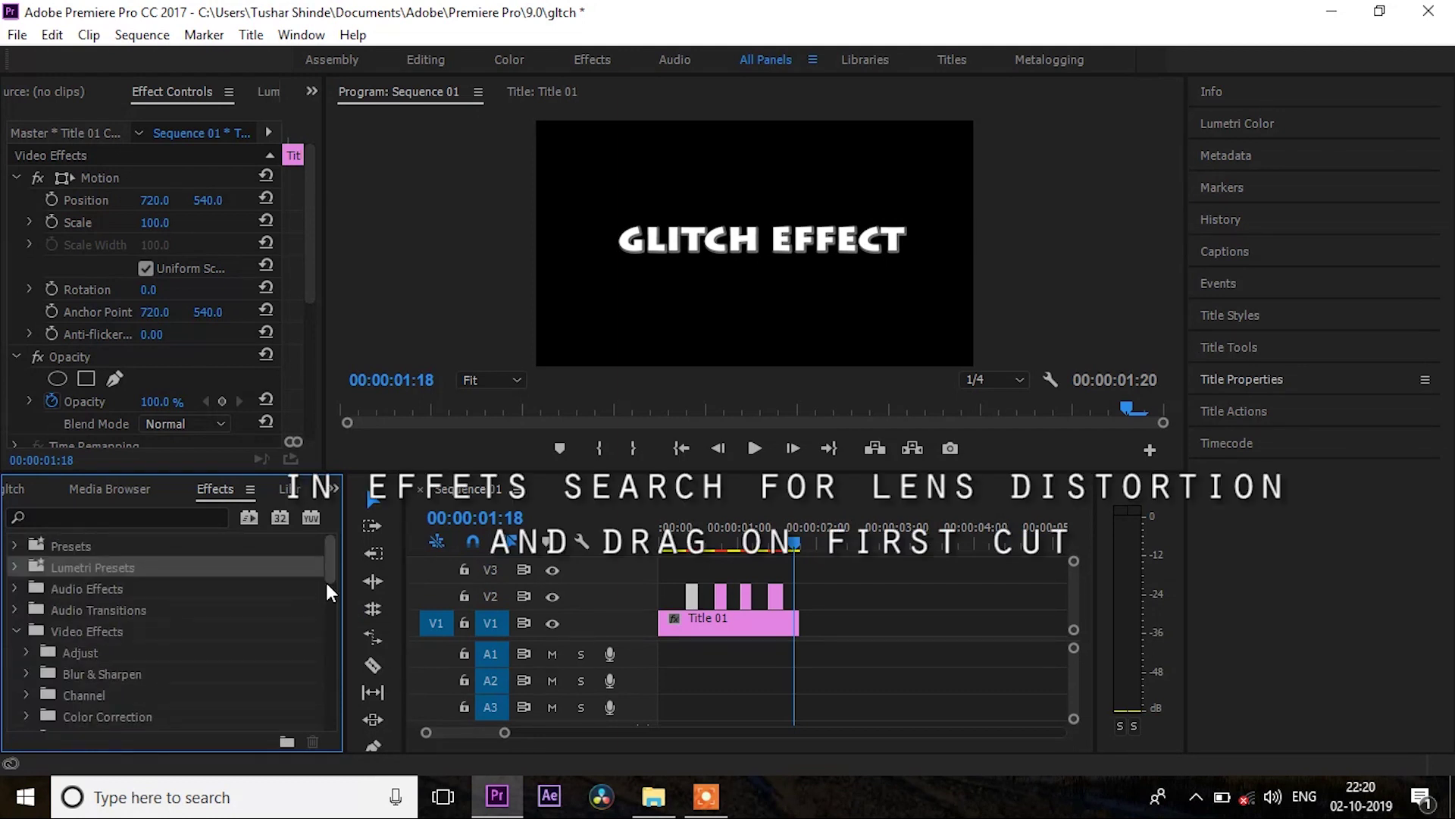
scroll(329, 579, down, 3)
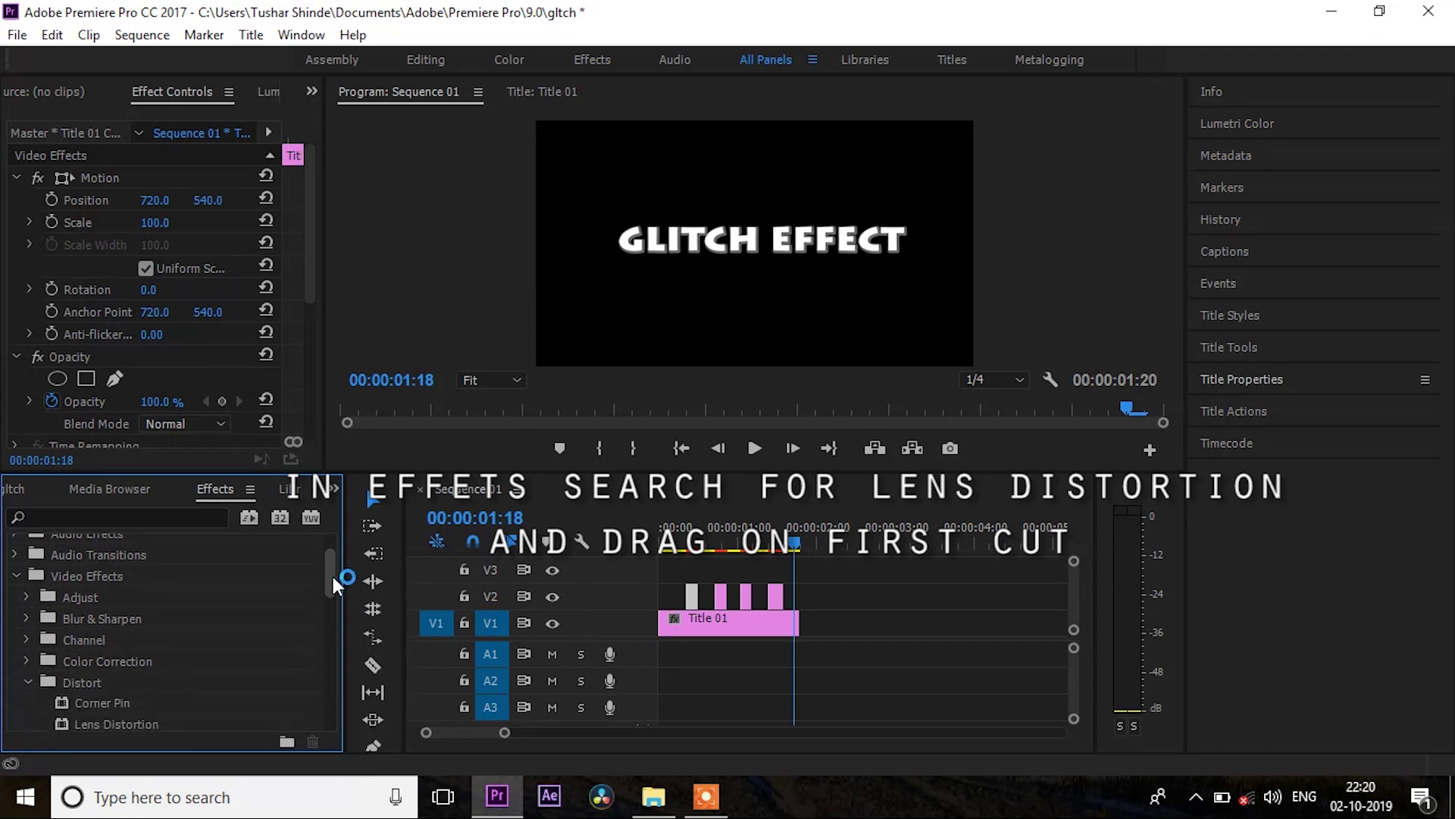
drag(333, 582, 335, 588)
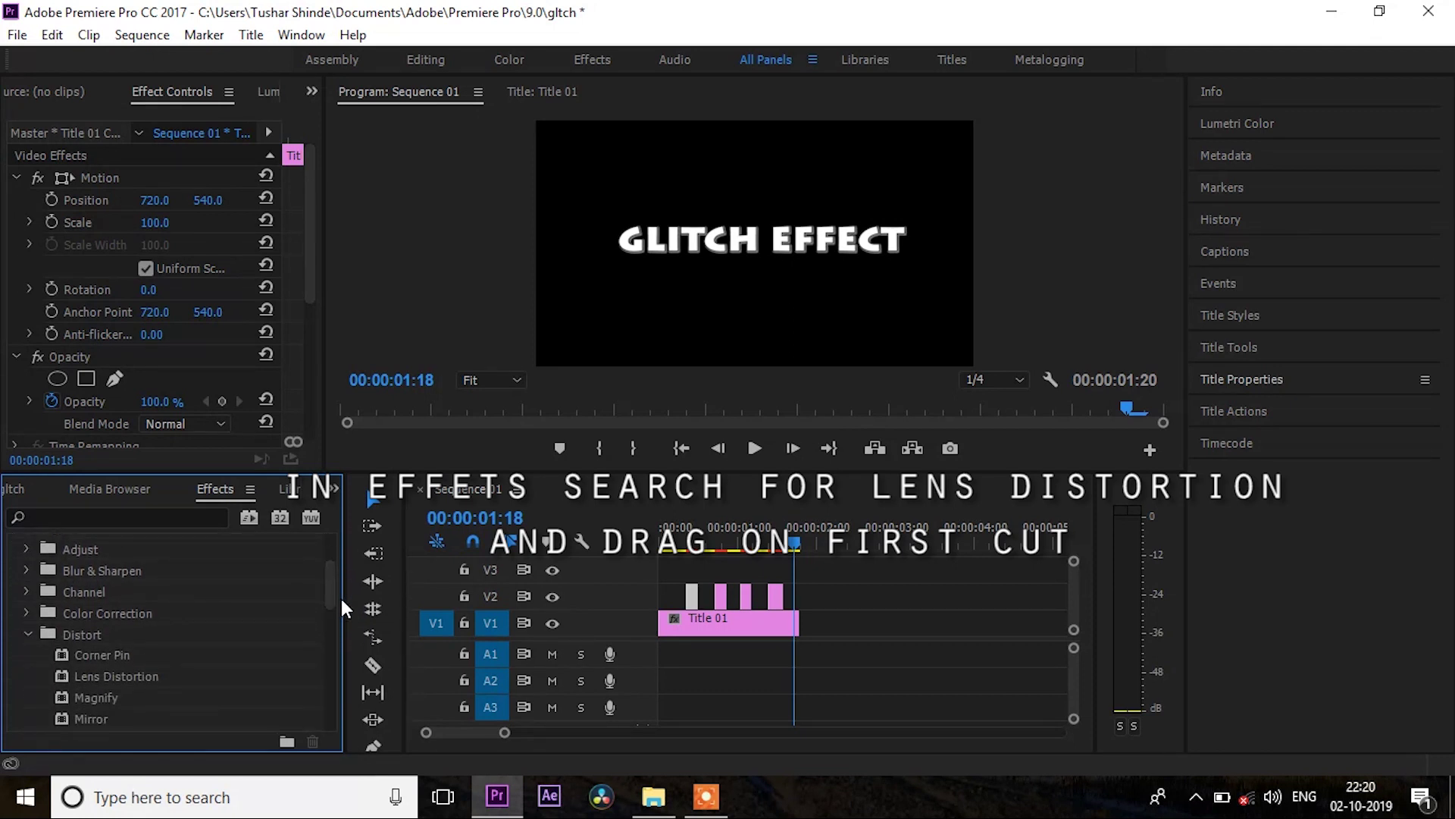
drag(252, 680, 692, 603)
click(300, 235)
scroll(318, 284, down, 10)
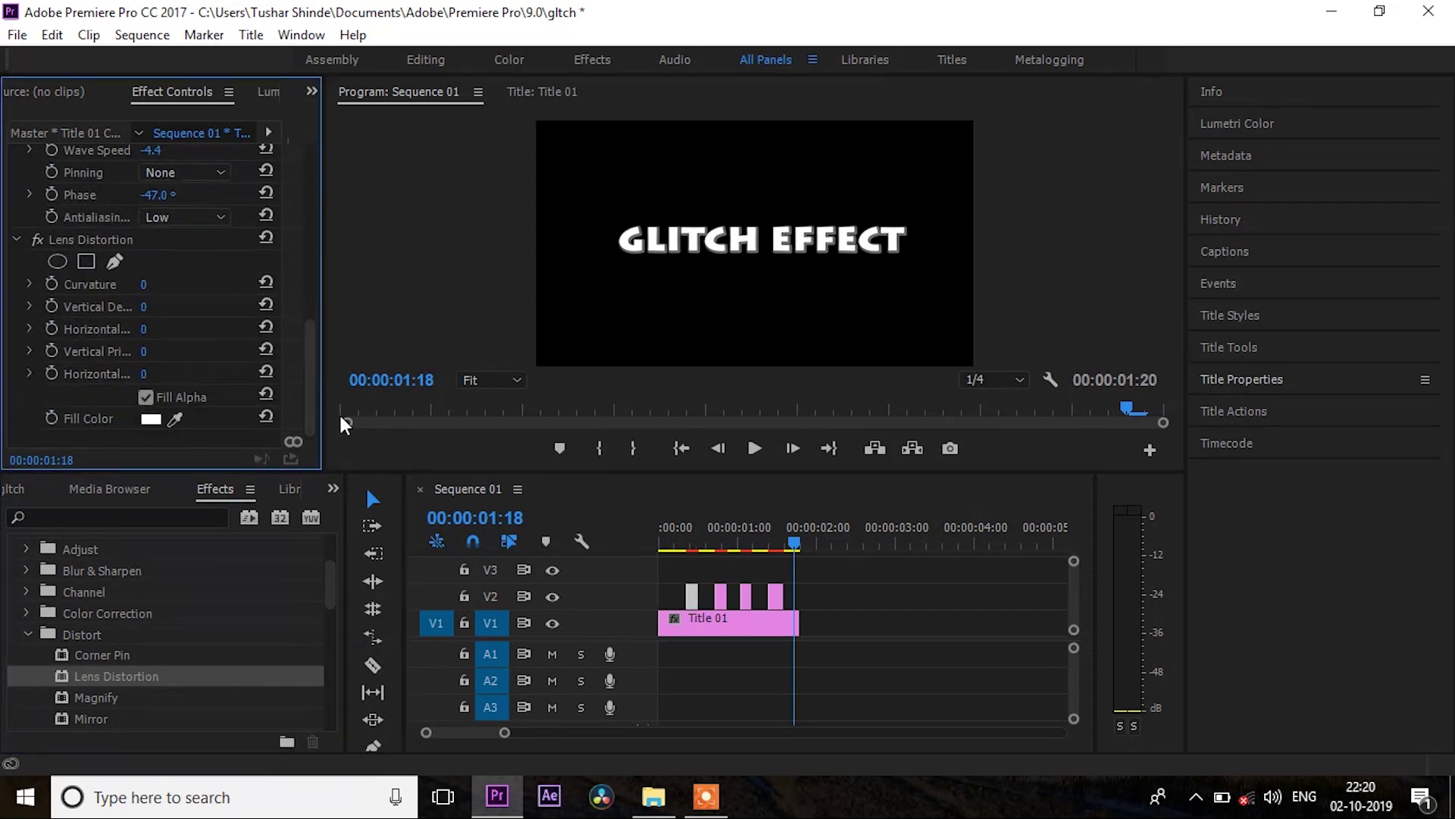
Step: Set the first piece's Lens Distortion Curvature to -44, then drop Magnify onto the second piece
drag(813, 547, 695, 568)
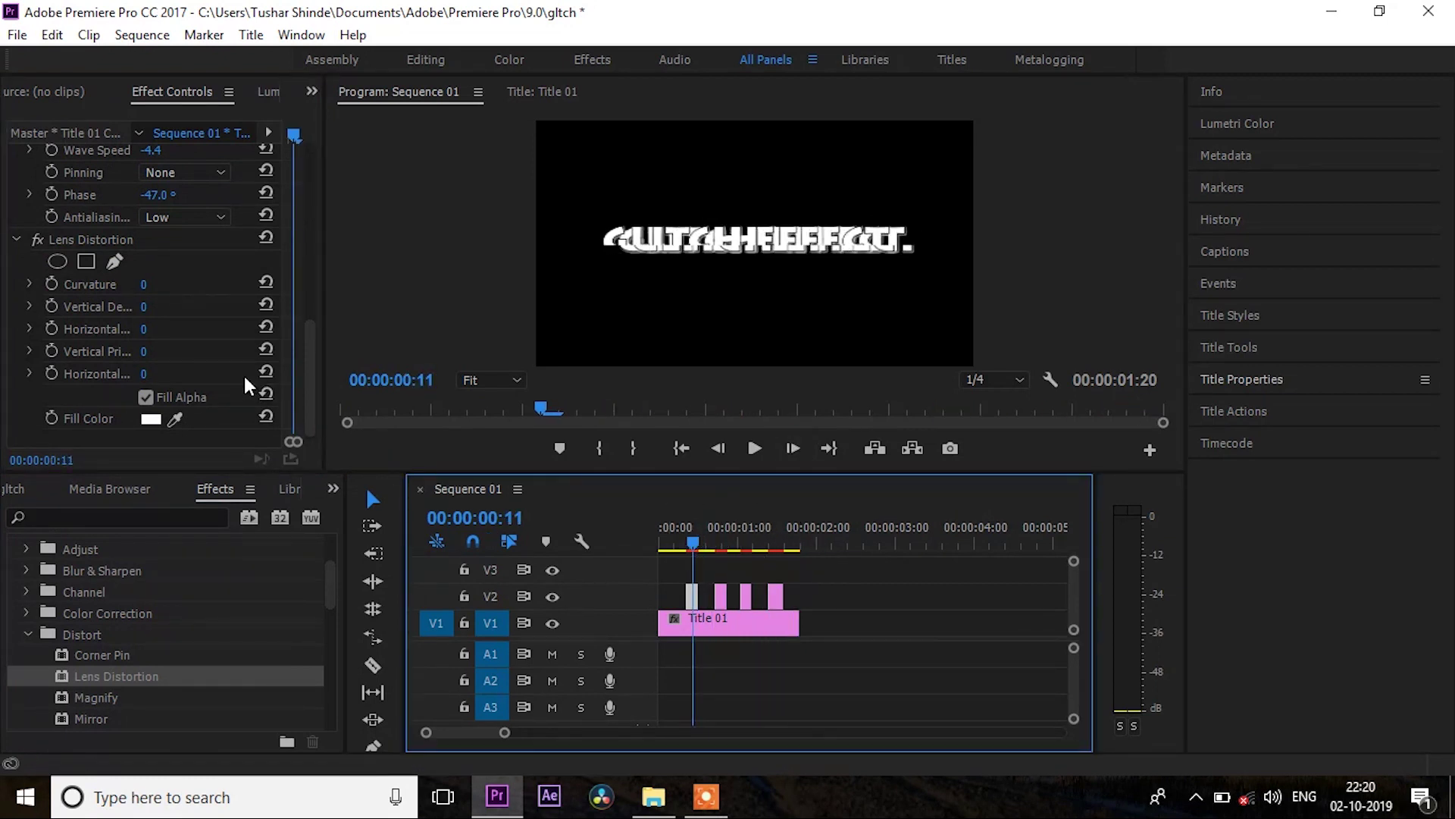
click(143, 285)
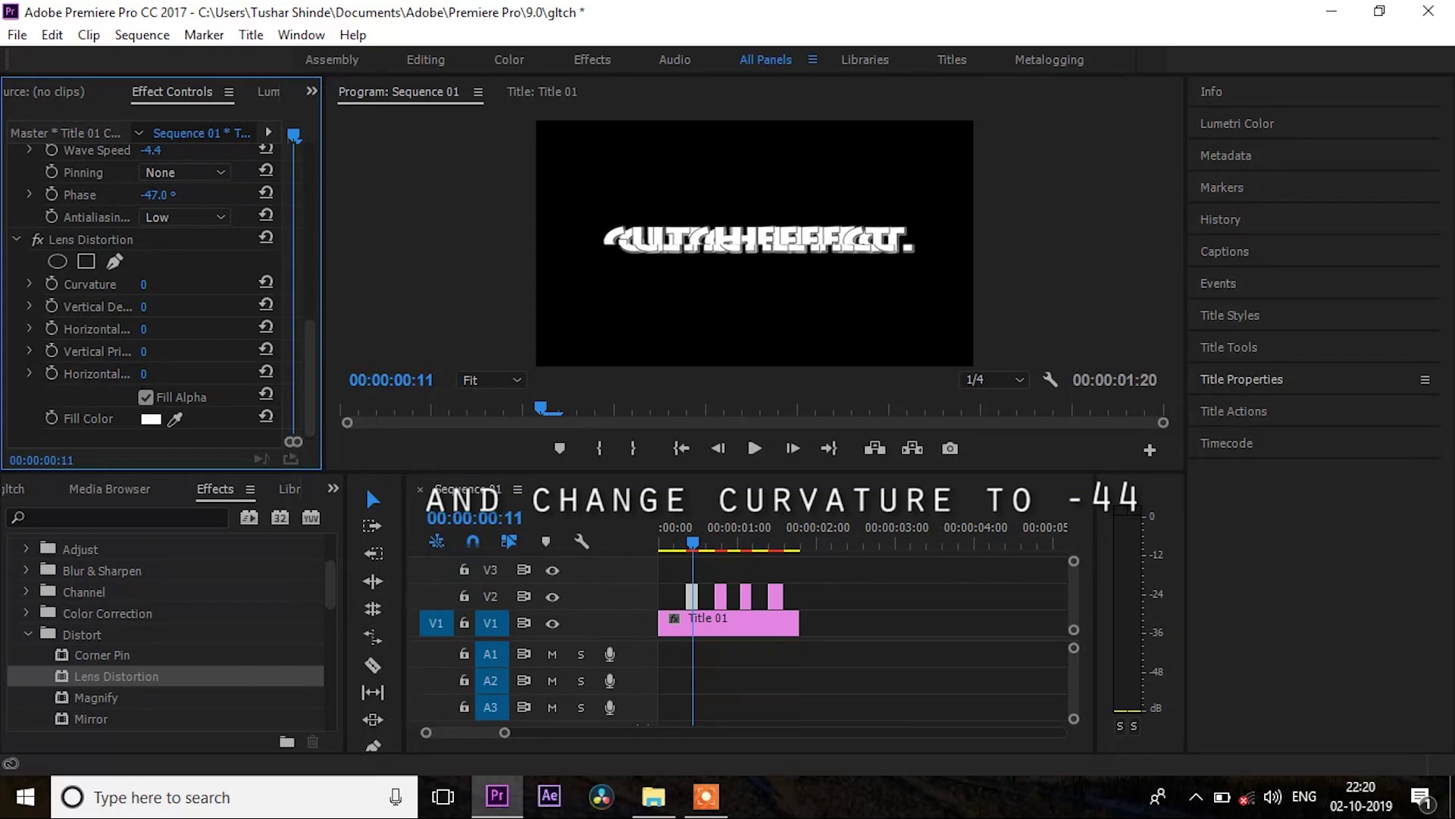
drag(143, 285, 110, 285)
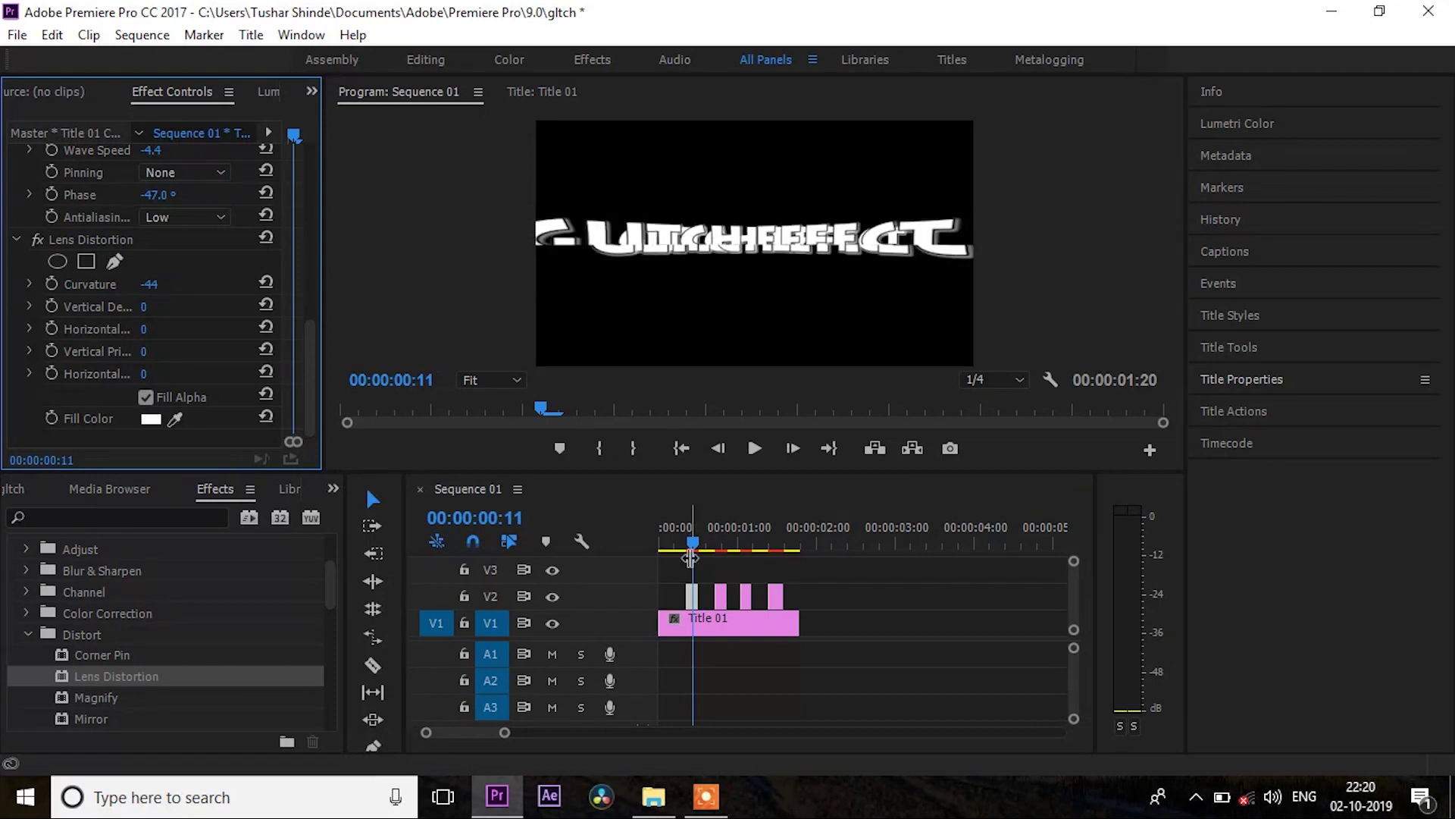
drag(699, 543, 725, 544)
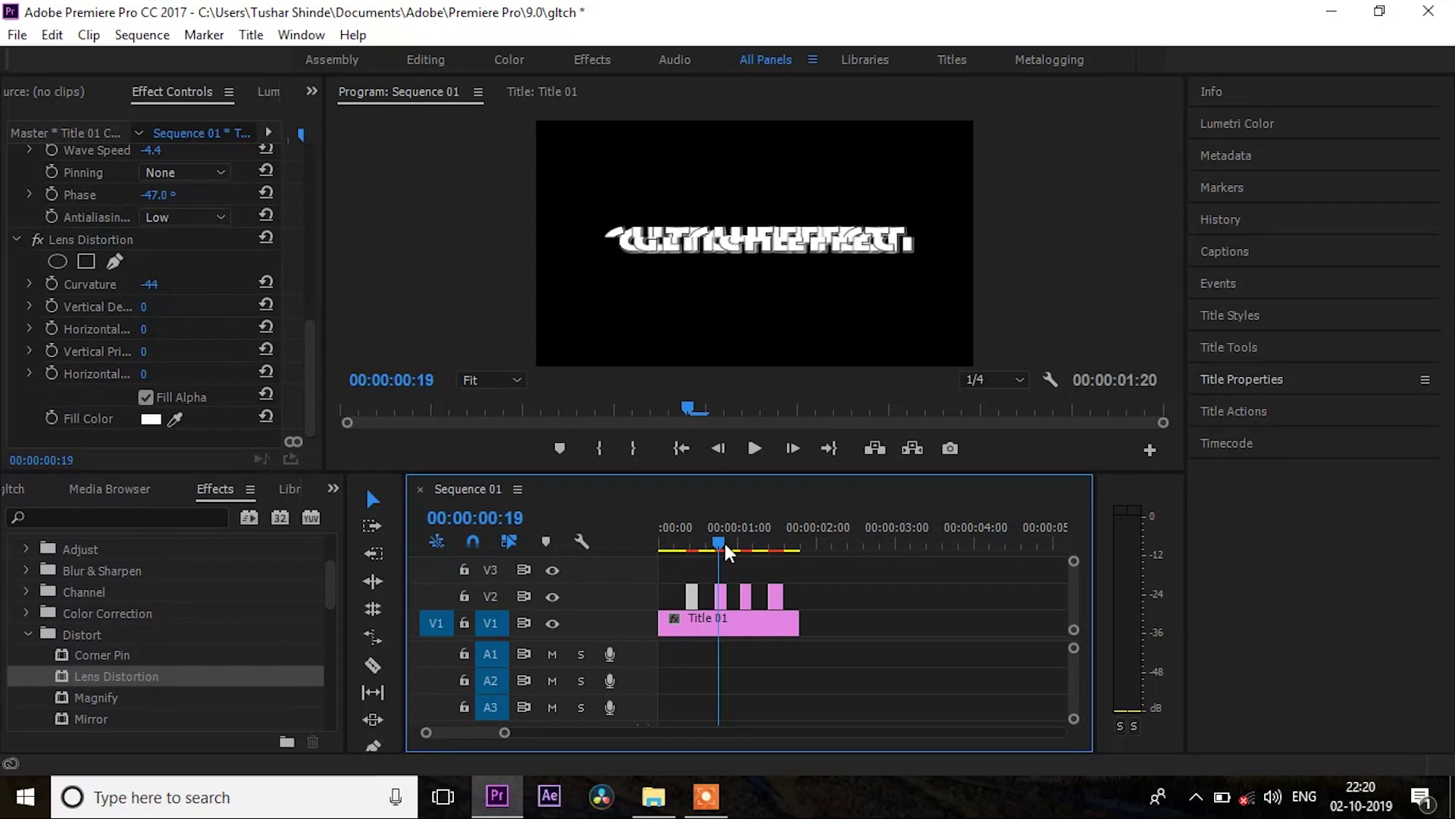
click(317, 588)
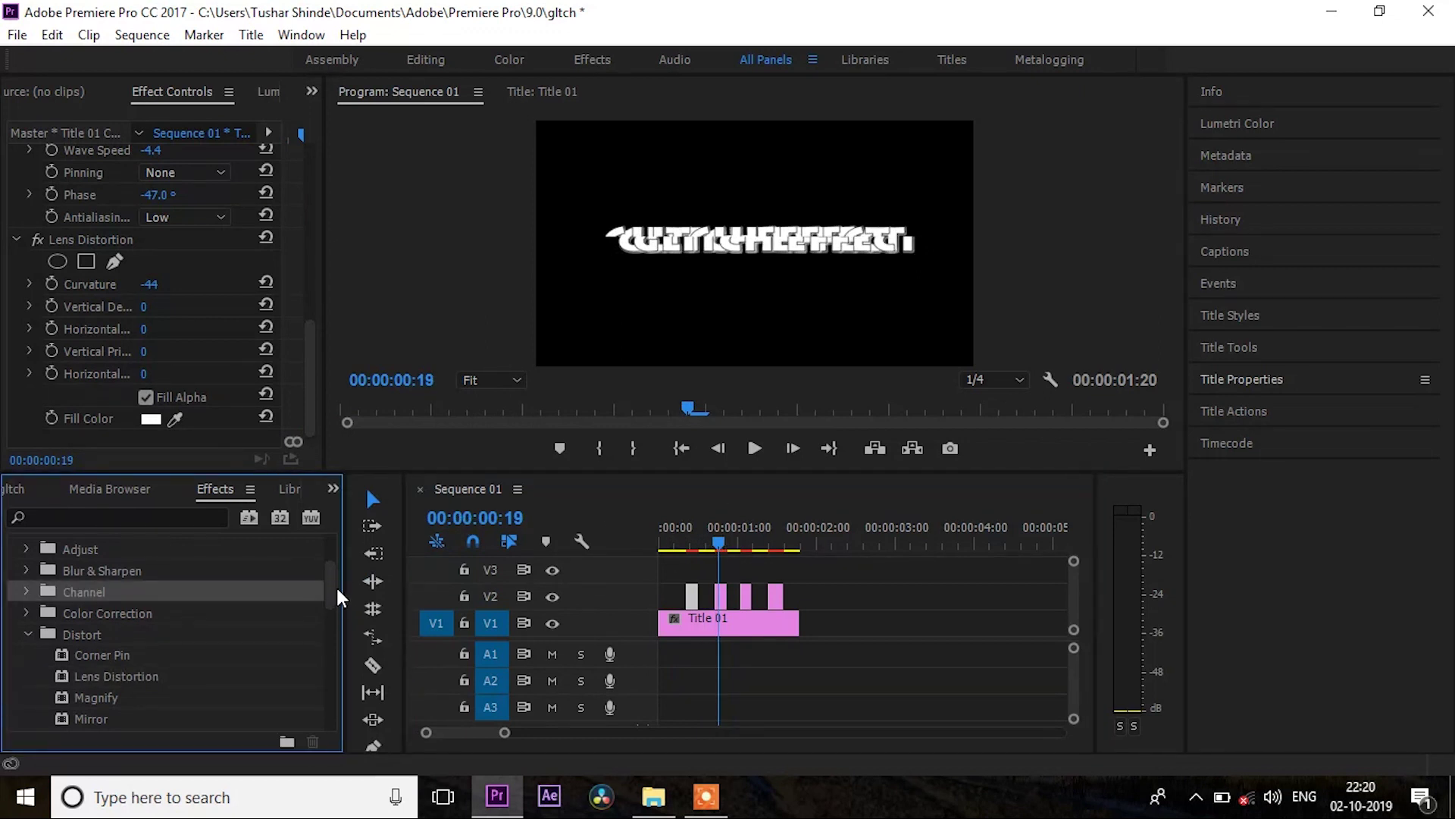
drag(203, 697, 722, 598)
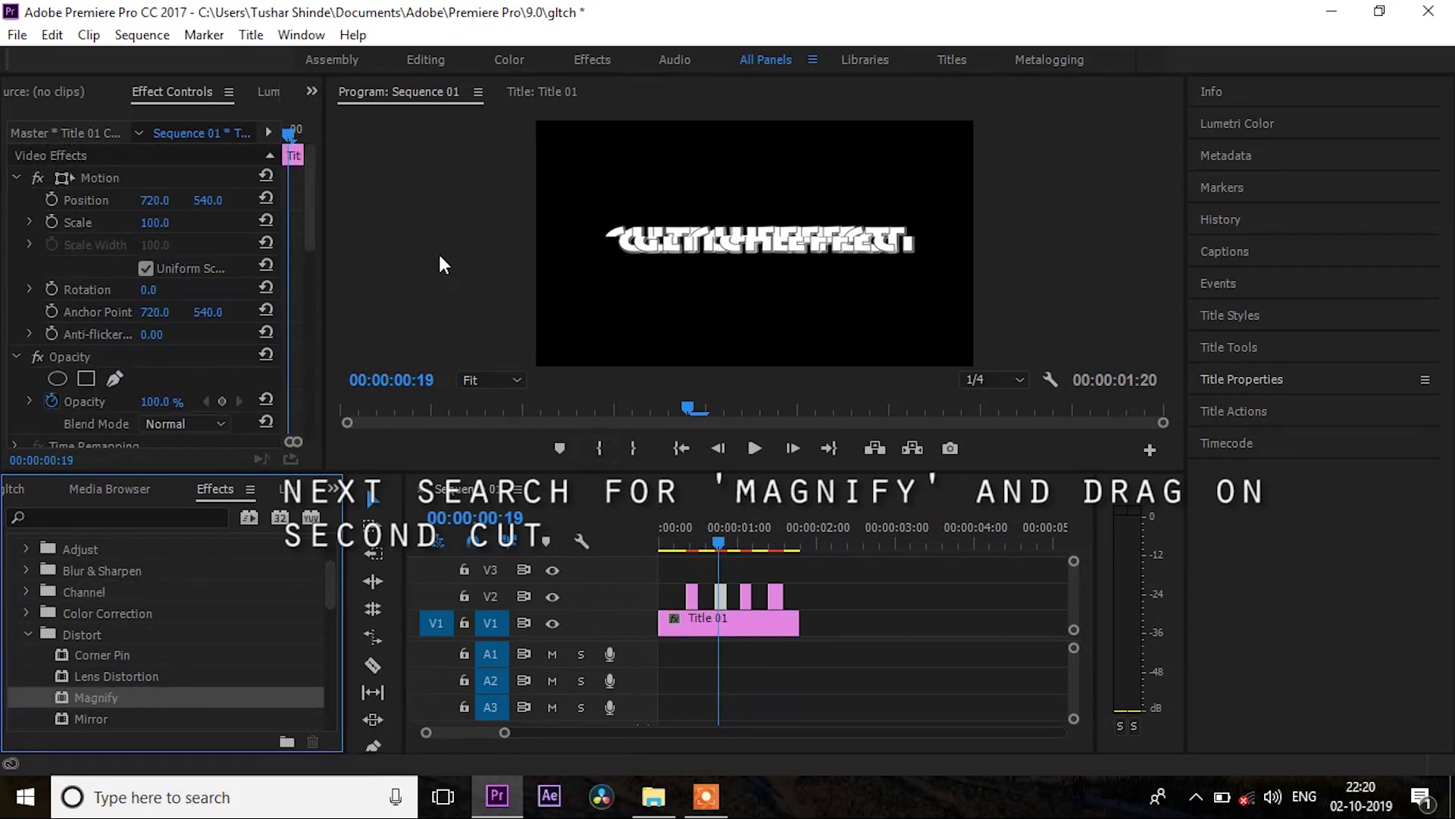
Step: Set the second piece's Magnify to magnification 170, size 288 and feather 509
drag(313, 225, 342, 444)
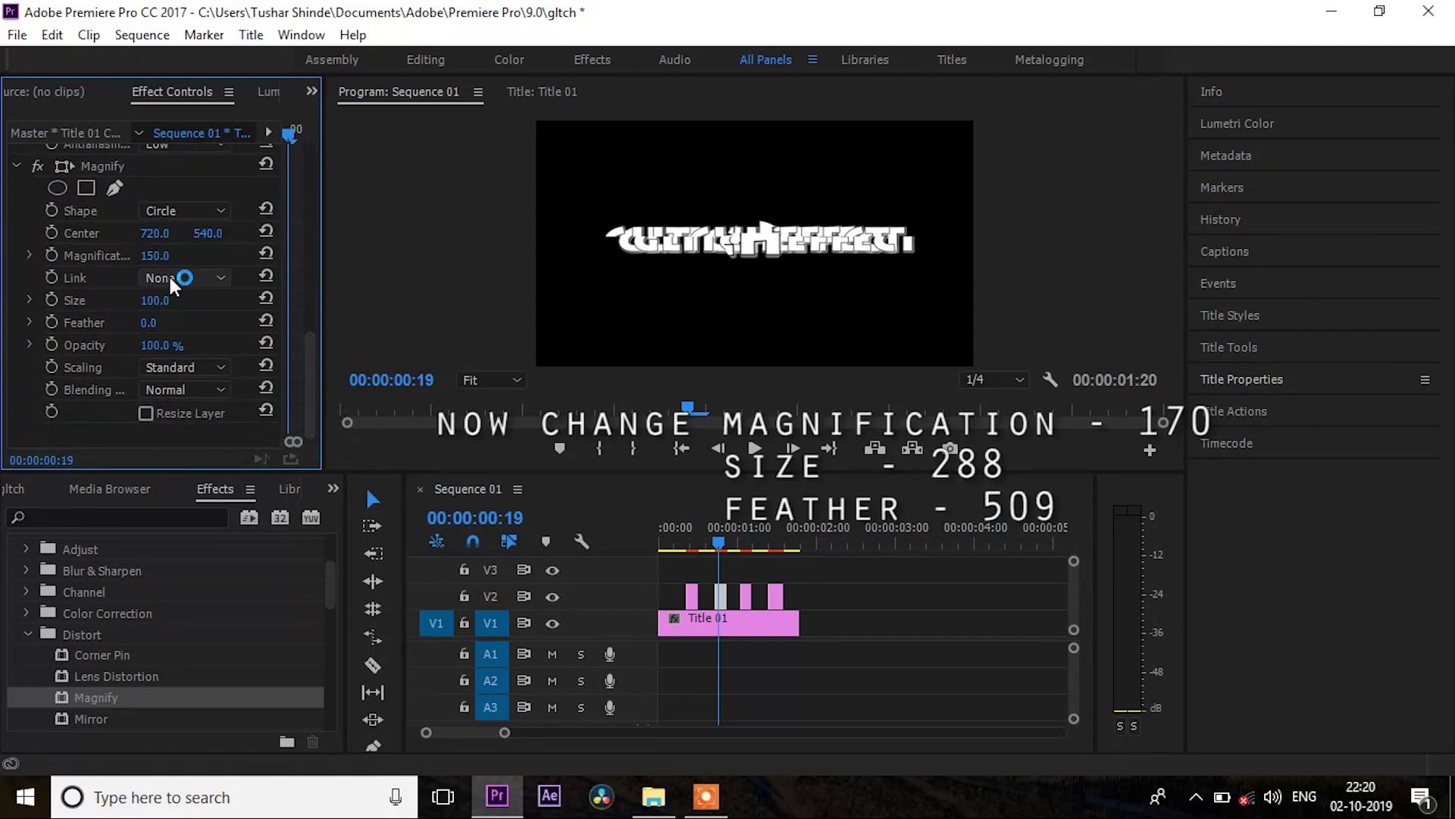
mouse_move(161, 260)
mouse_down()
mouse_move(129, 260)
mouse_move(368, 300)
mouse_move(298, 300)
mouse_up()
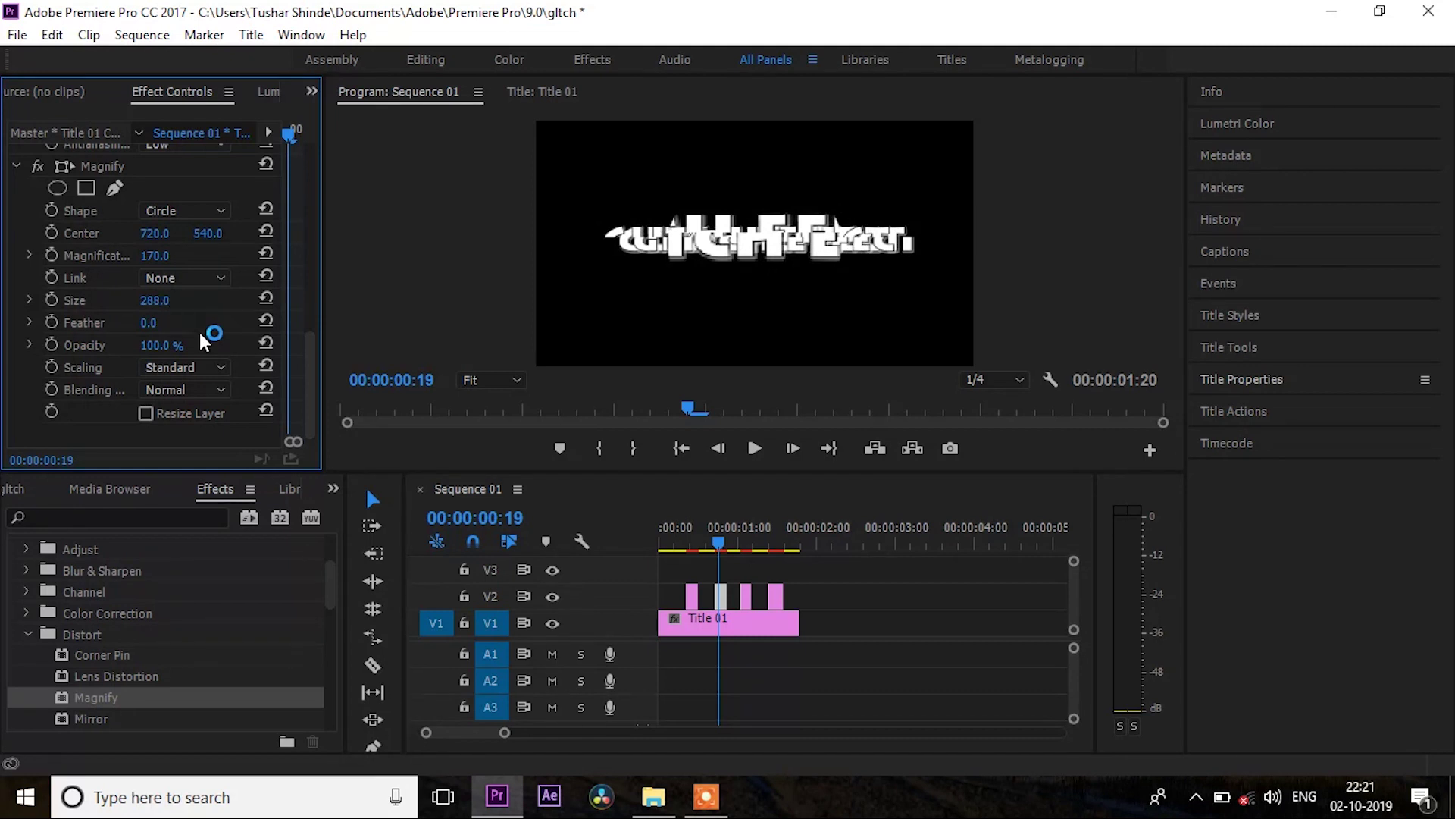
drag(152, 324, 563, 323)
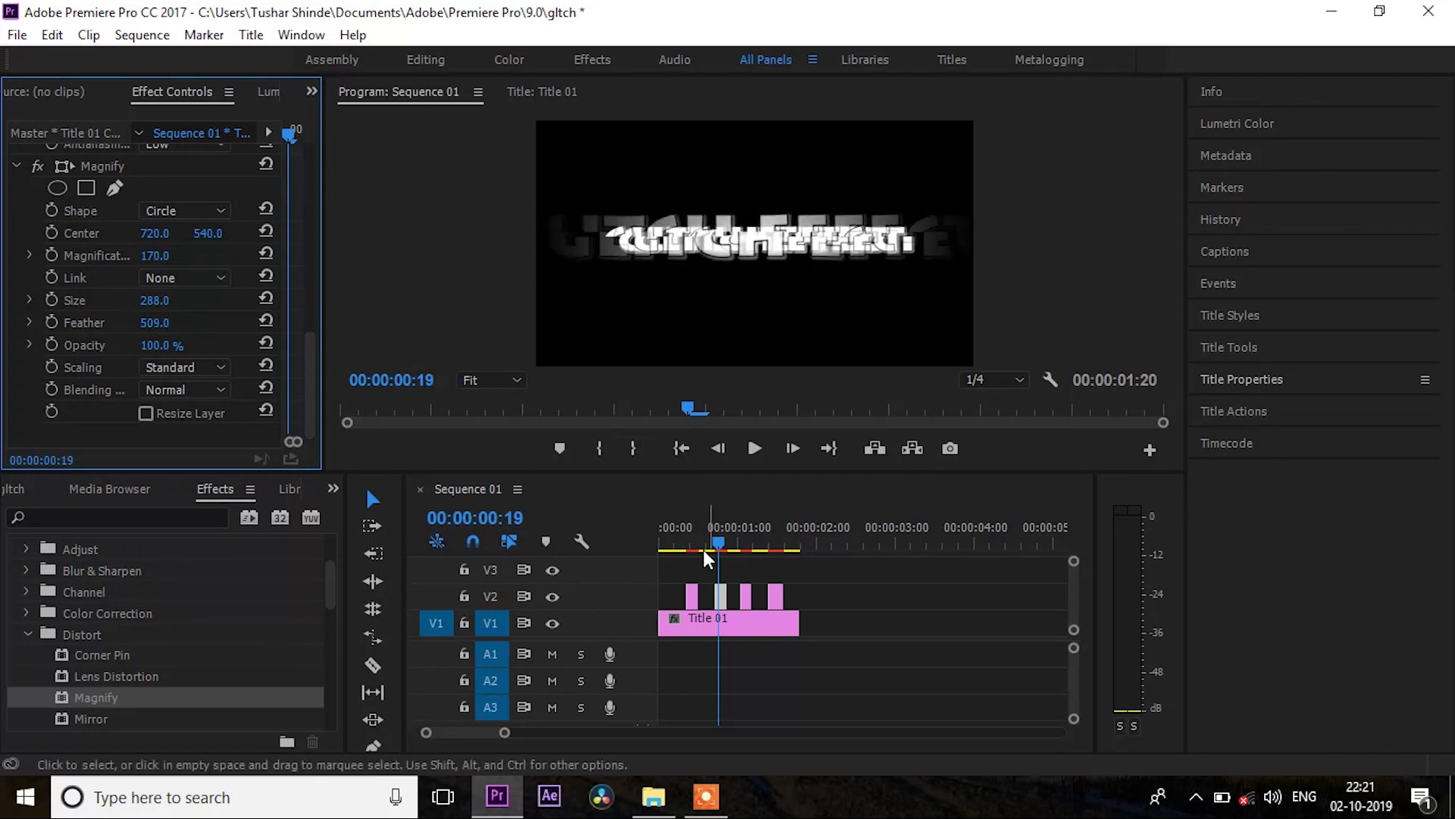
drag(708, 543, 751, 549)
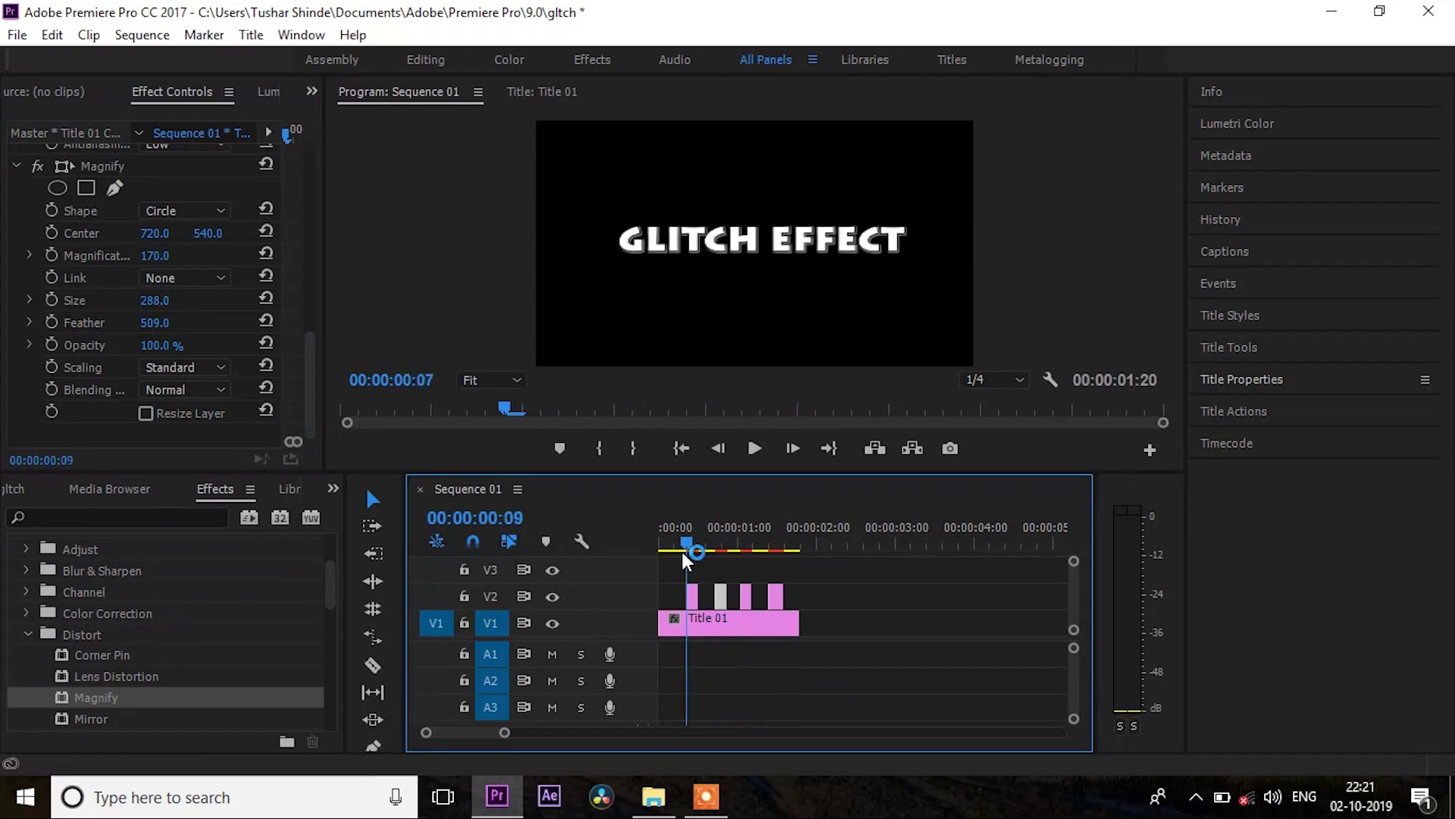
Step: Give the third V2 piece's Wave Warp a wave height of 712 and a wave width of 150
click(746, 596)
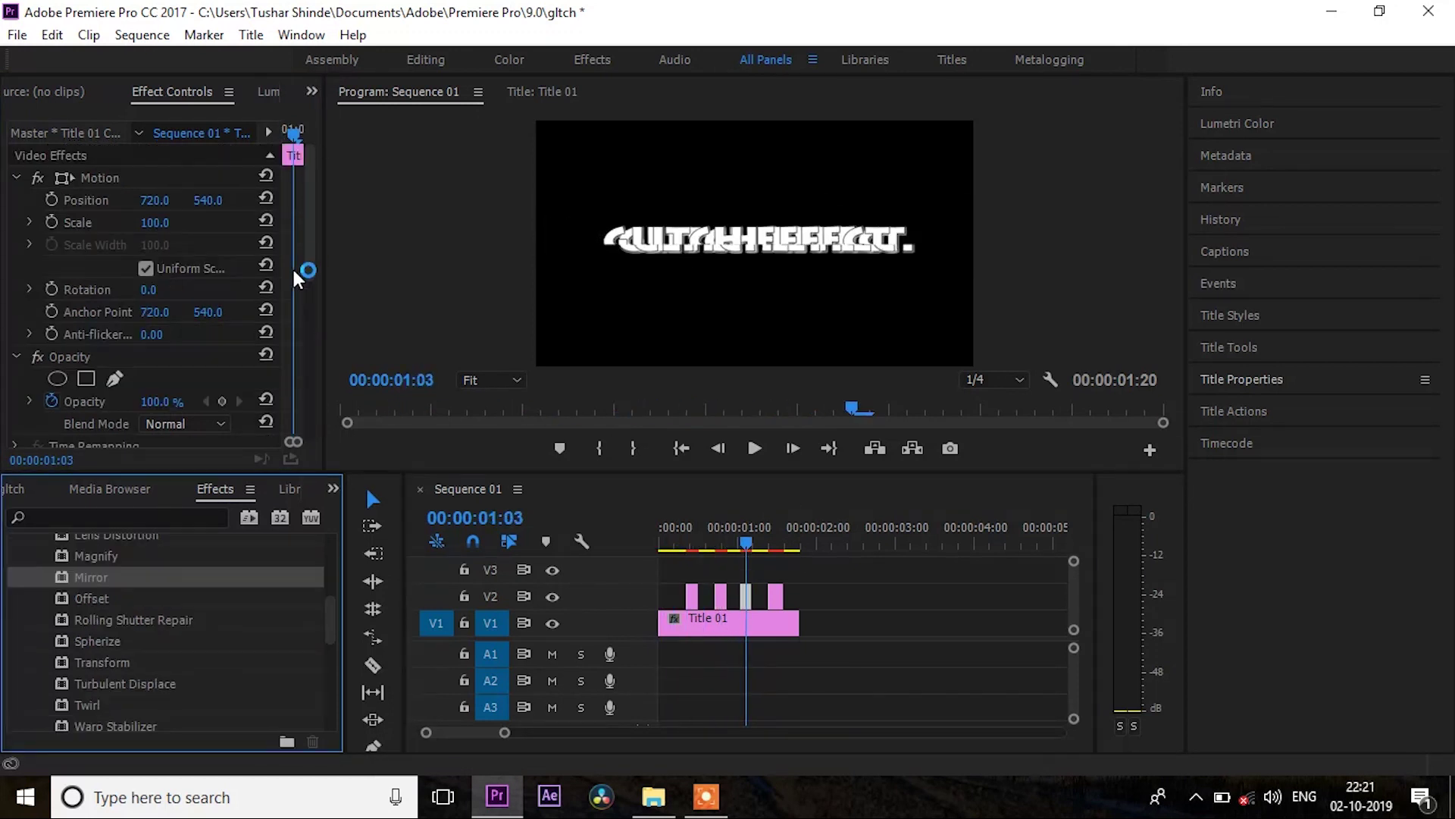
drag(311, 258, 328, 359)
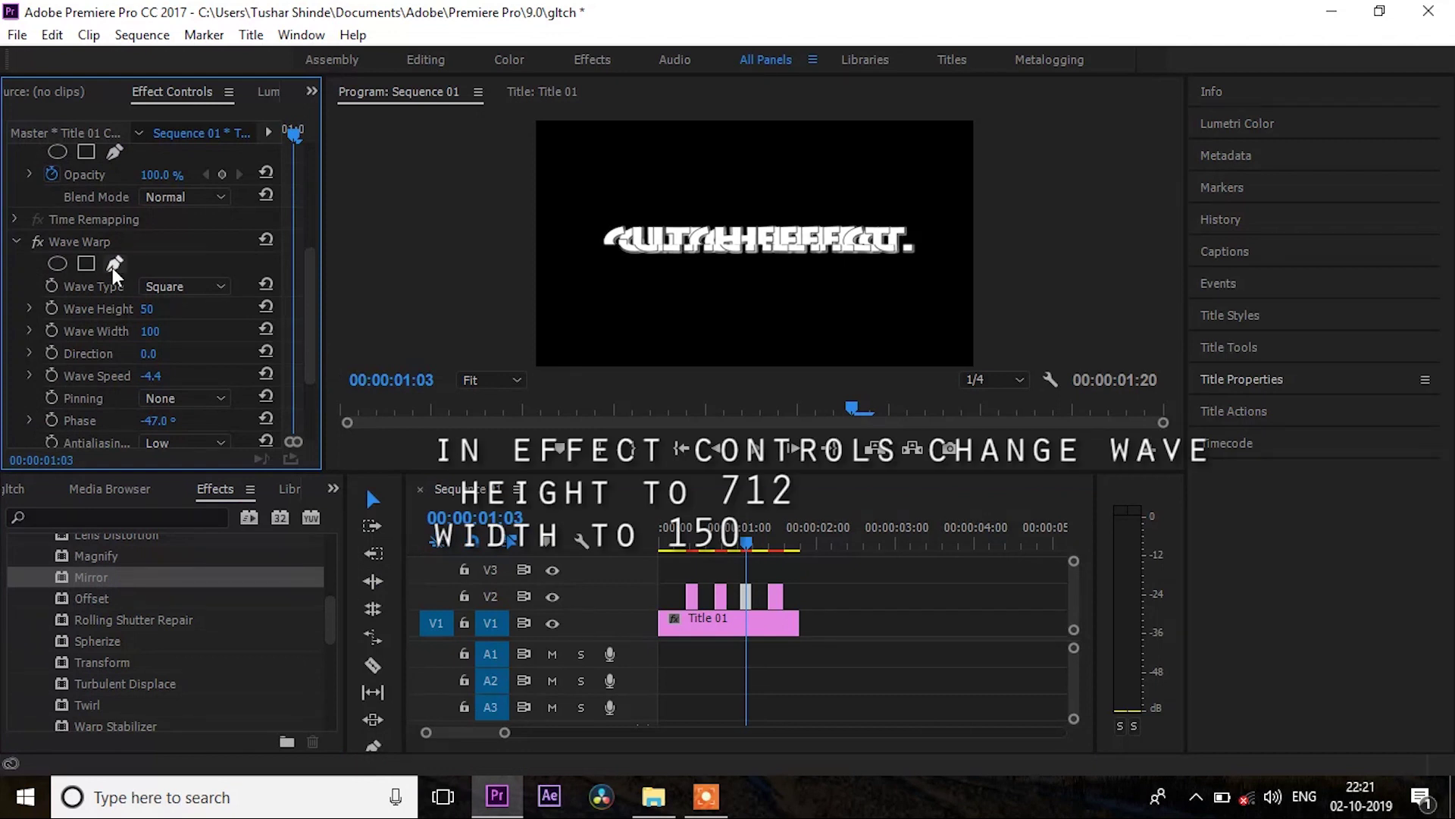
mouse_move(146, 309)
mouse_down()
mouse_move(168, 311)
mouse_move(169, 333)
mouse_up()
click(166, 326)
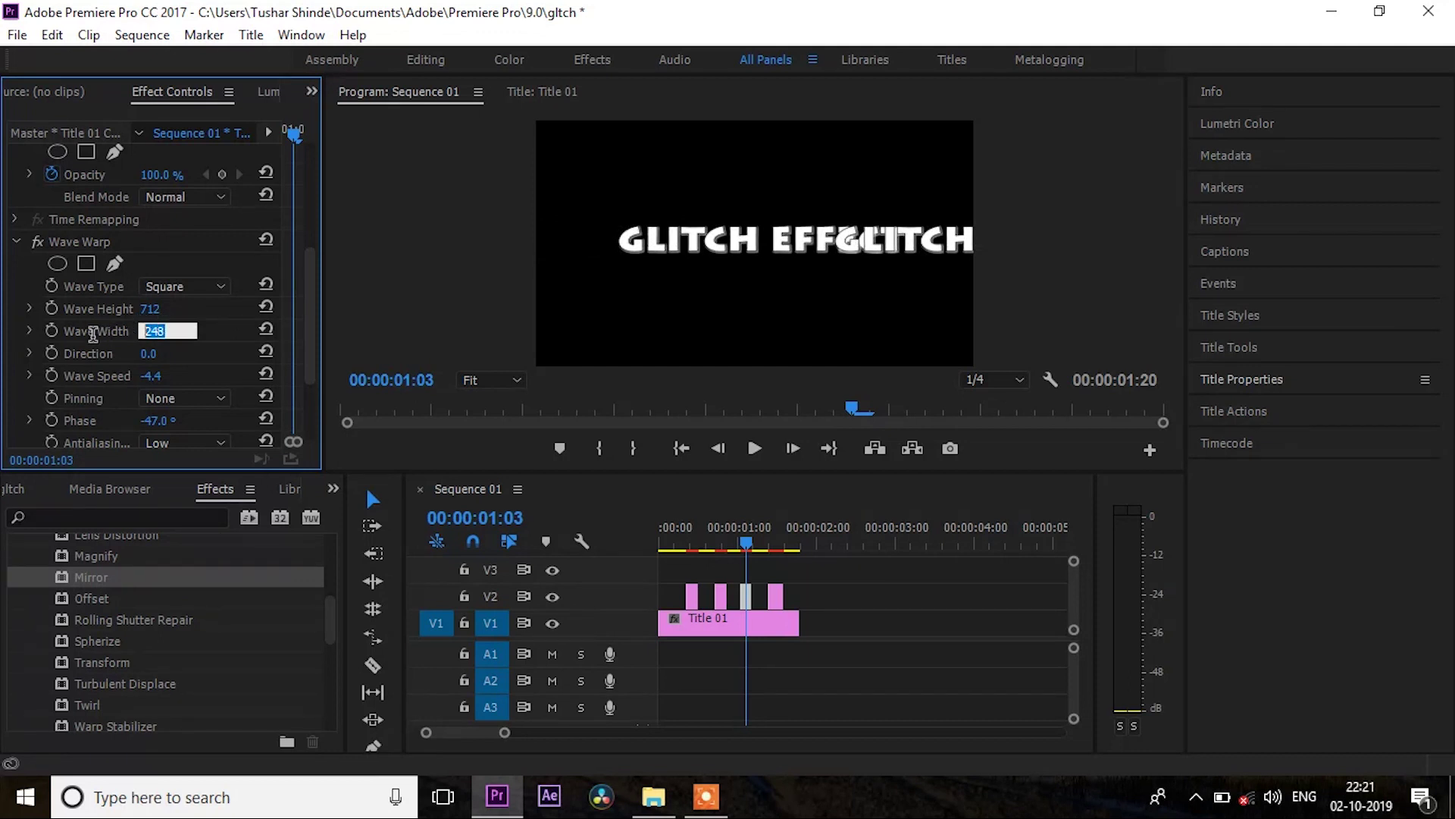
key(Return)
click(151, 331)
key(Return)
mouse_move(161, 334)
mouse_down()
mouse_move(98, 333)
mouse_move(142, 330)
mouse_up()
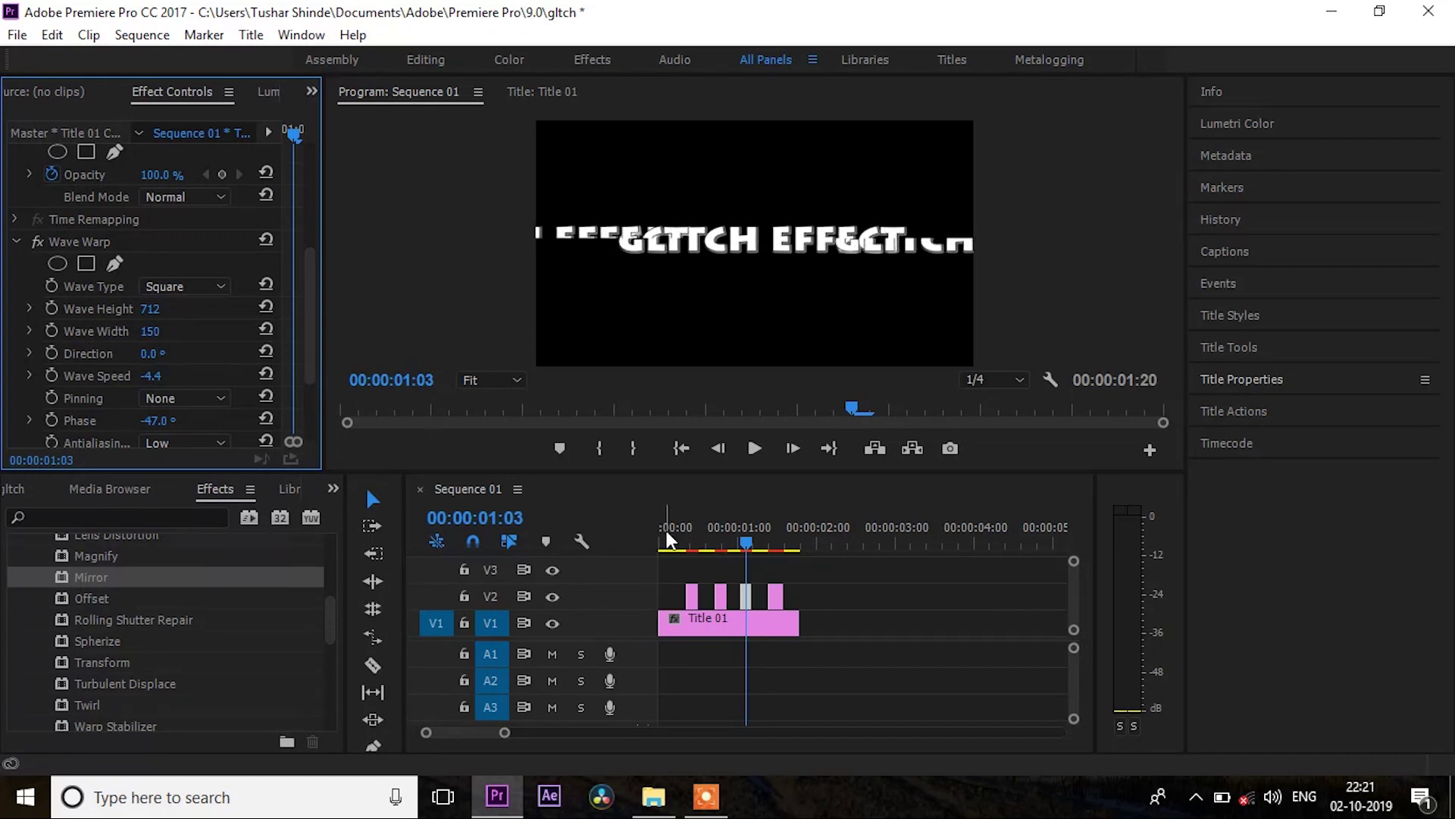
drag(751, 552, 780, 549)
click(776, 597)
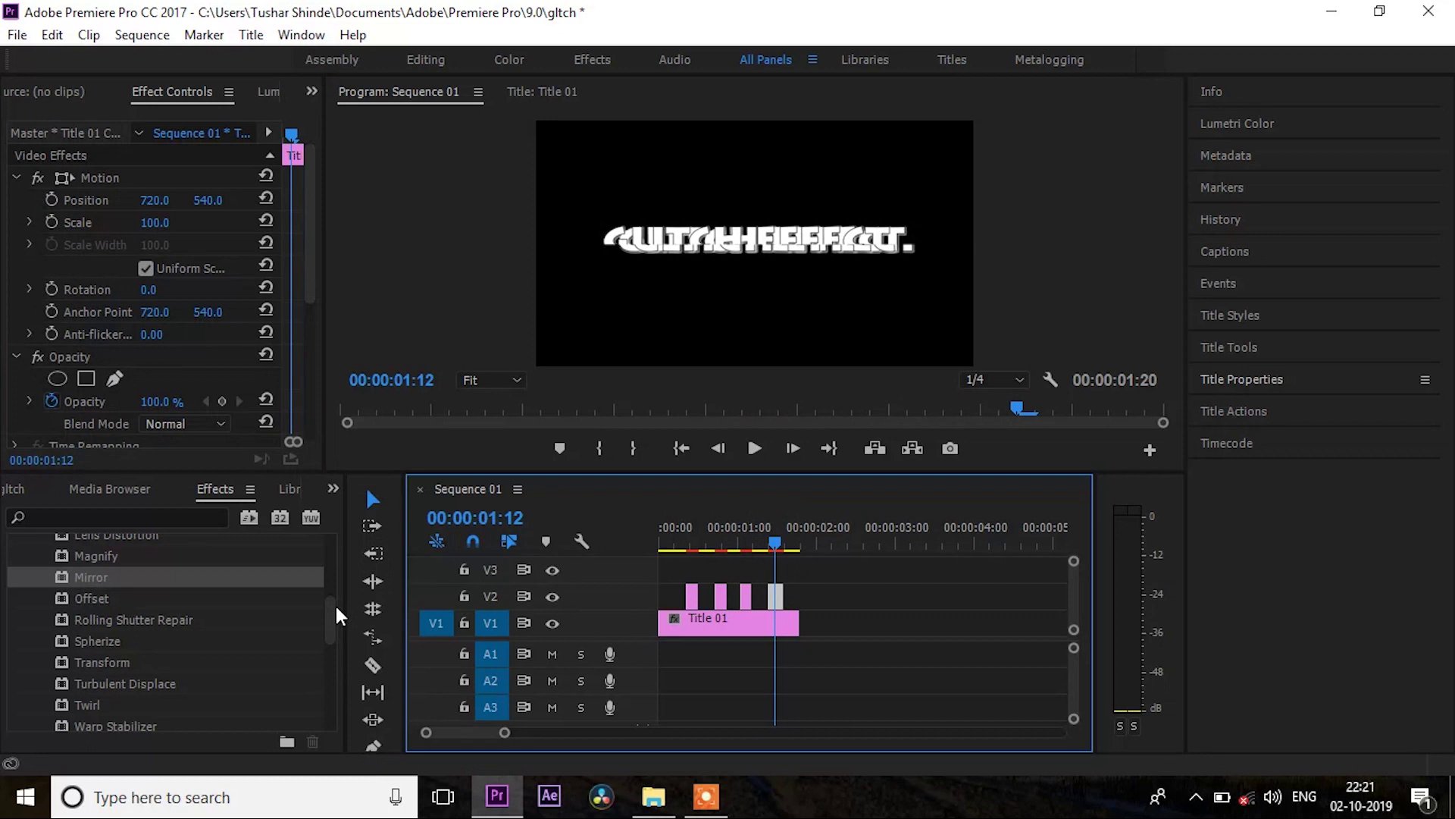
Step: Apply the Distort > Mirror effect to the fourth V2 cut piece
scroll(335, 607, up, 3)
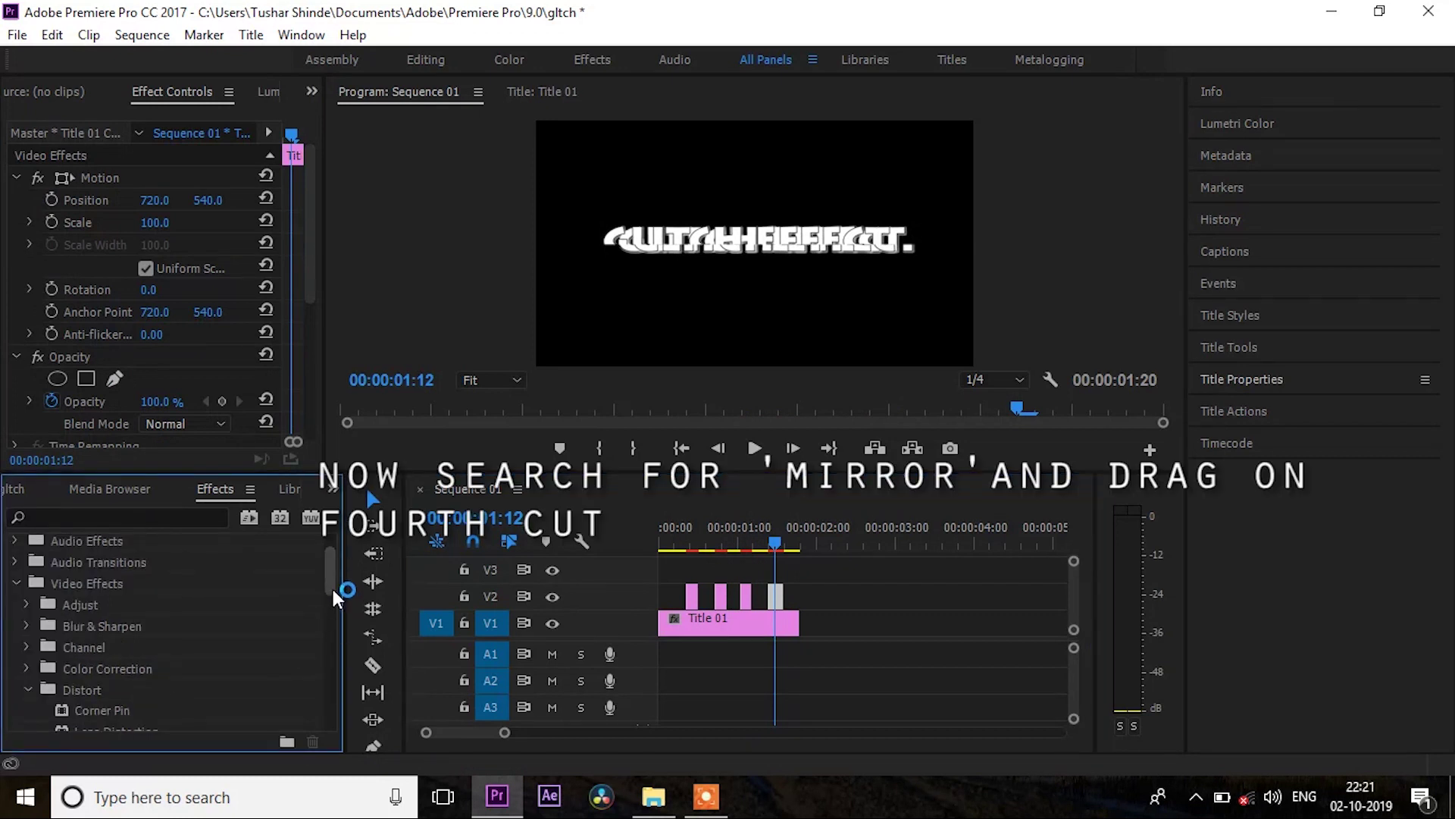
scroll(333, 595, down, 3)
scroll(335, 621, down, 3)
drag(336, 642, 337, 611)
drag(247, 583, 776, 603)
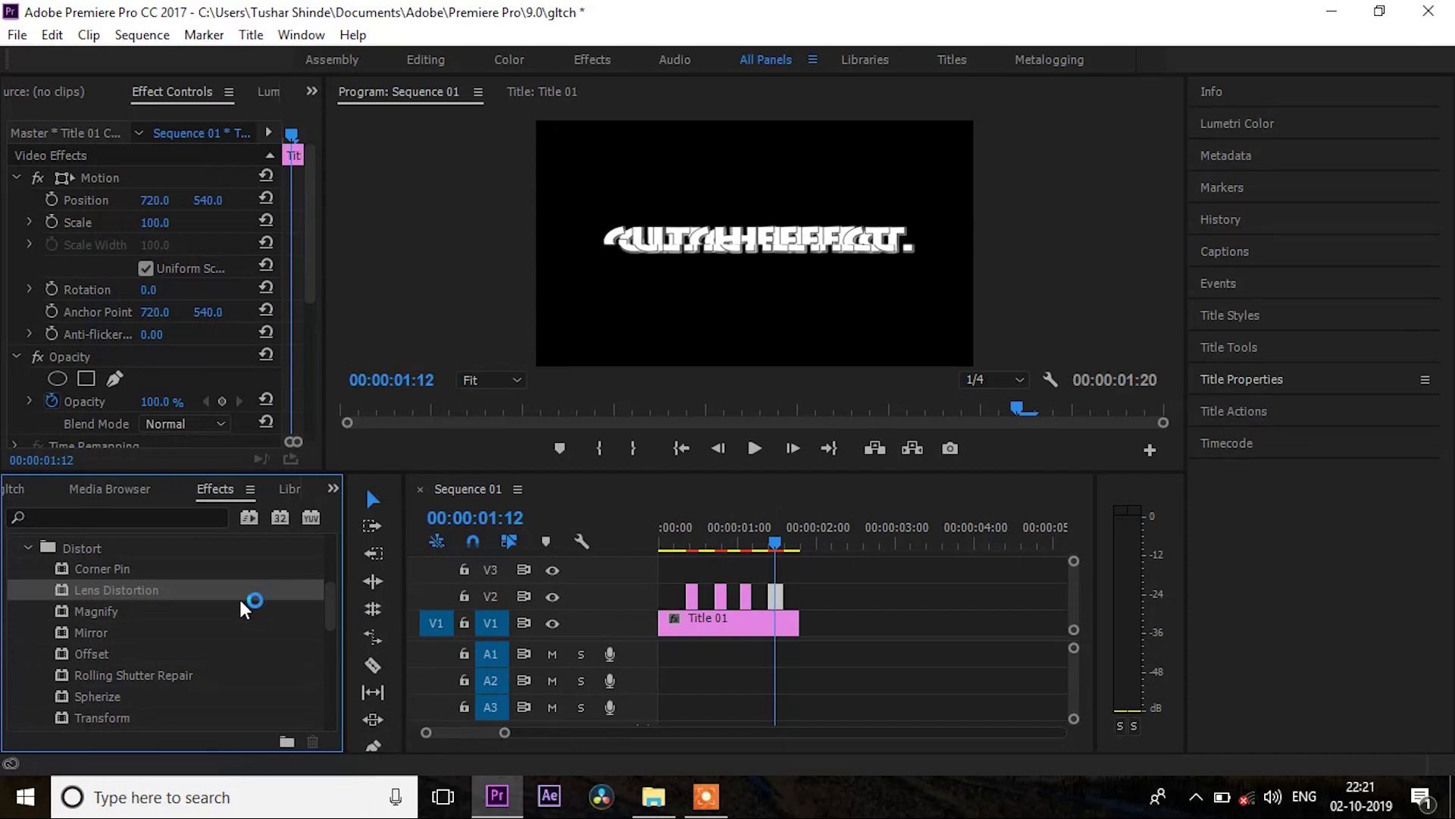
drag(236, 630, 777, 598)
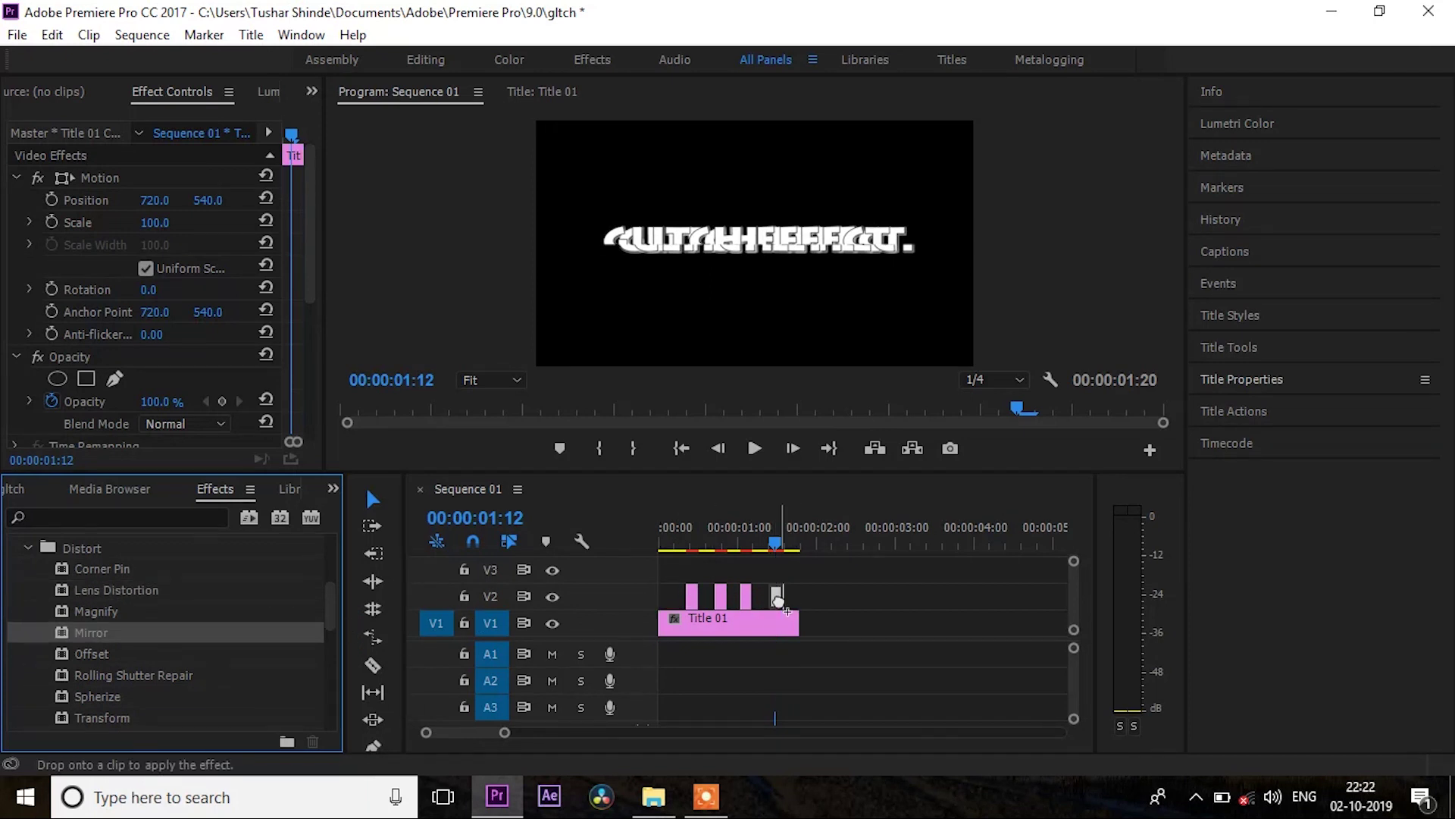
Step: Set Mirror's reflection angle to 88° and reflection center to 1811, 543
drag(307, 279, 341, 422)
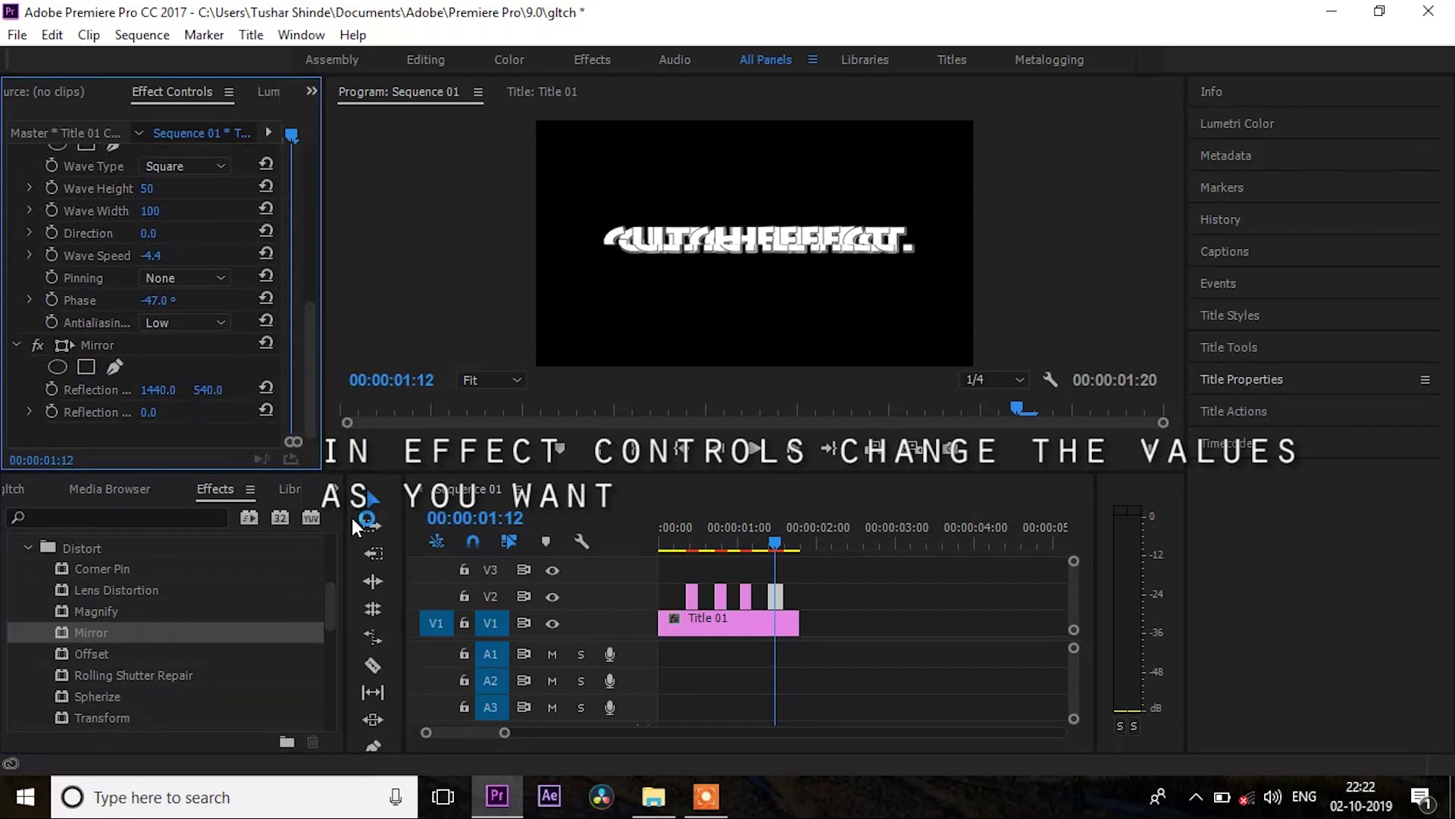
drag(172, 416, 894, 242)
drag(162, 389, 201, 389)
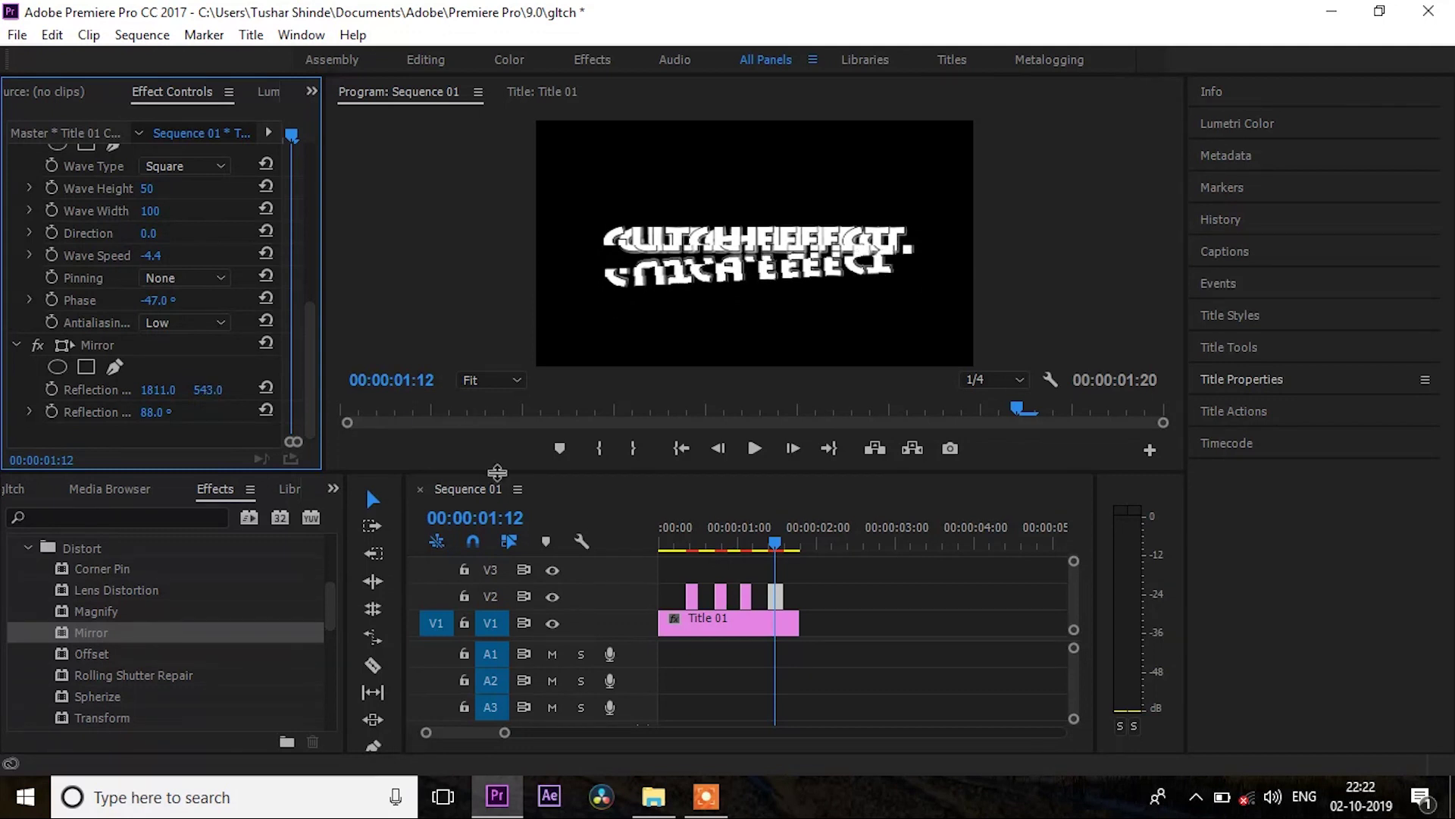
drag(770, 540, 617, 552)
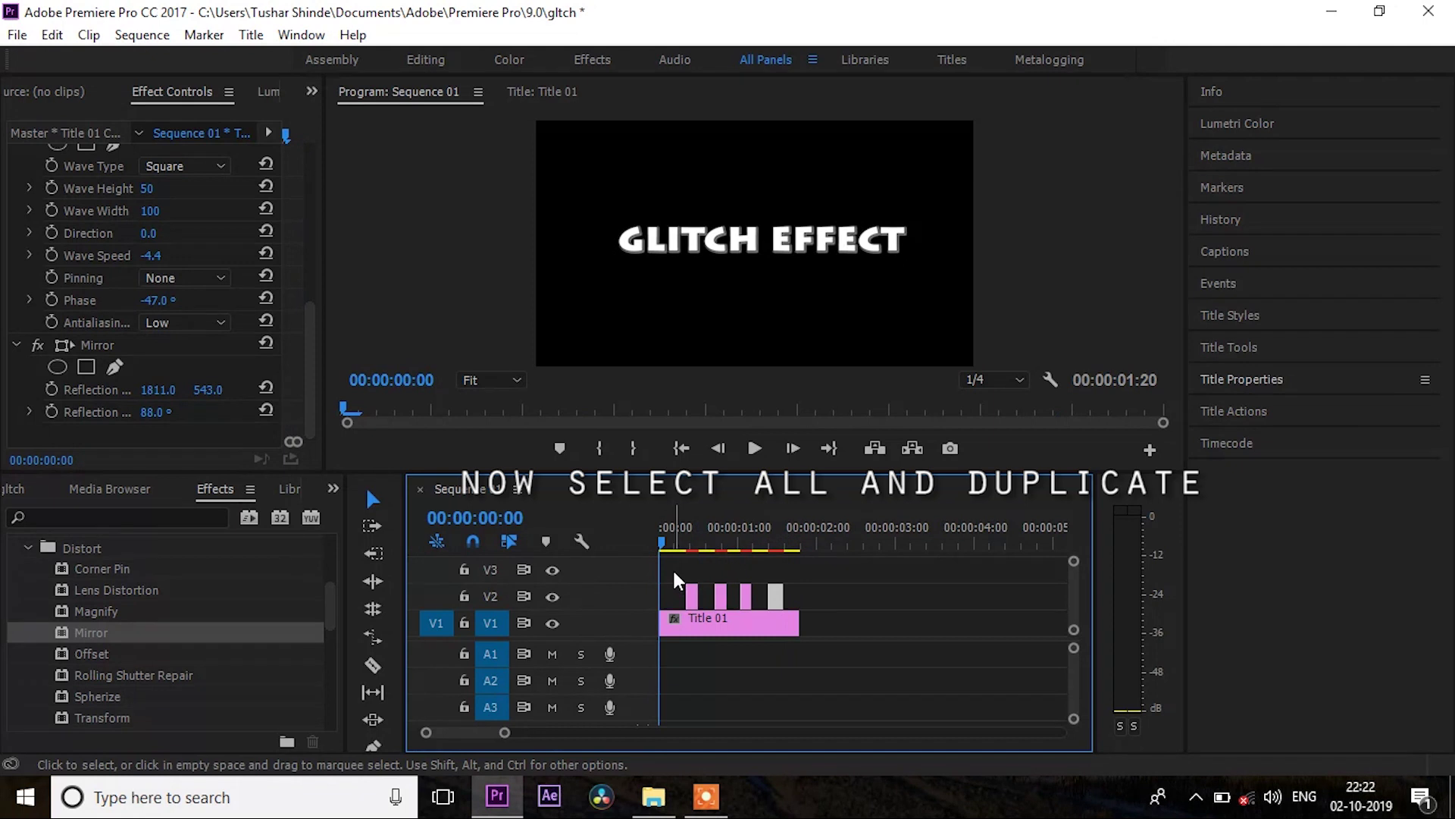
Step: Select all timeline clips, duplicate them as Title 01 Copy 02 after the original, and review playback
mouse_move(665, 564)
mouse_down()
mouse_move(767, 622)
mouse_move(892, 627)
mouse_up()
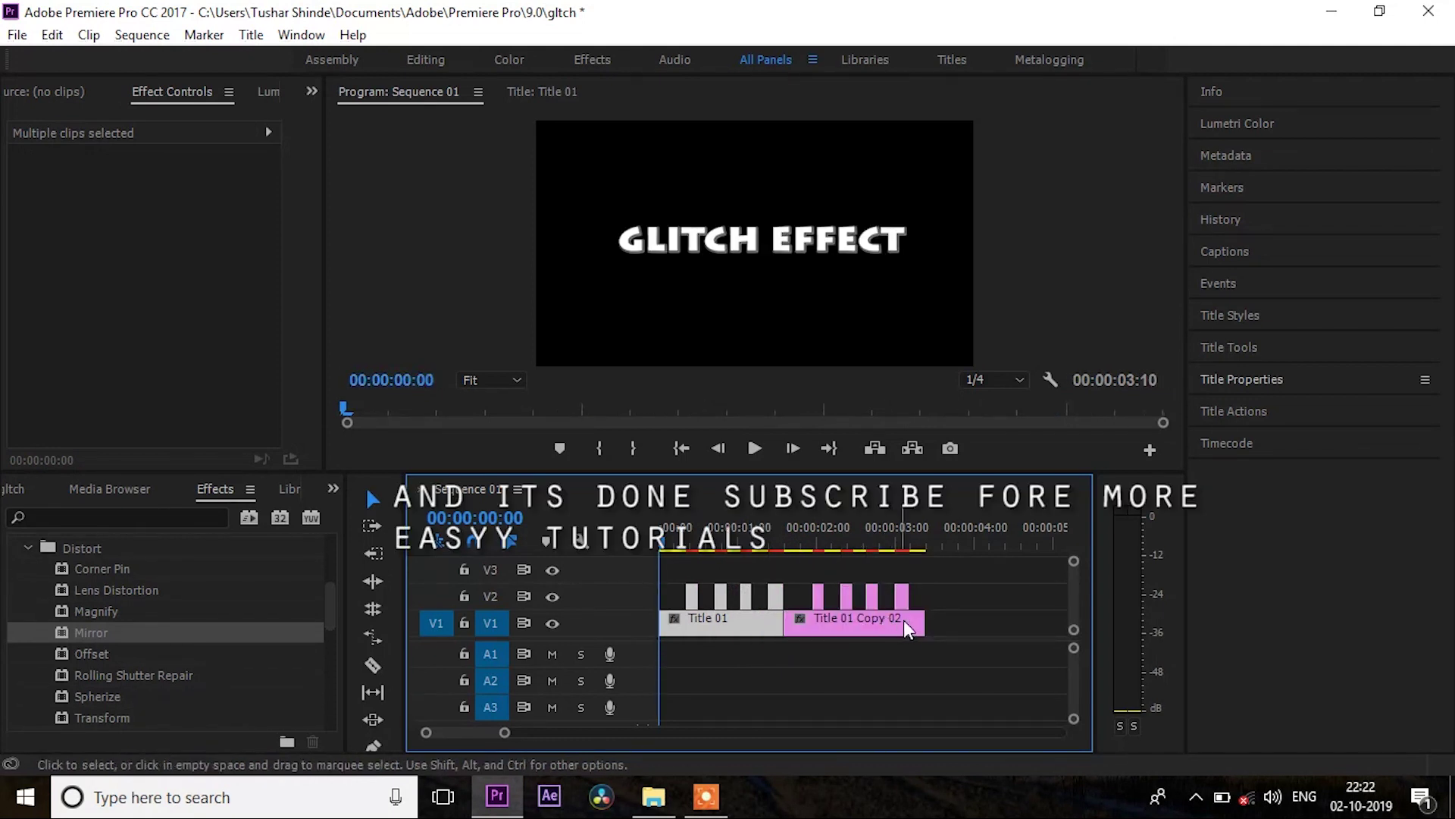
key(space)
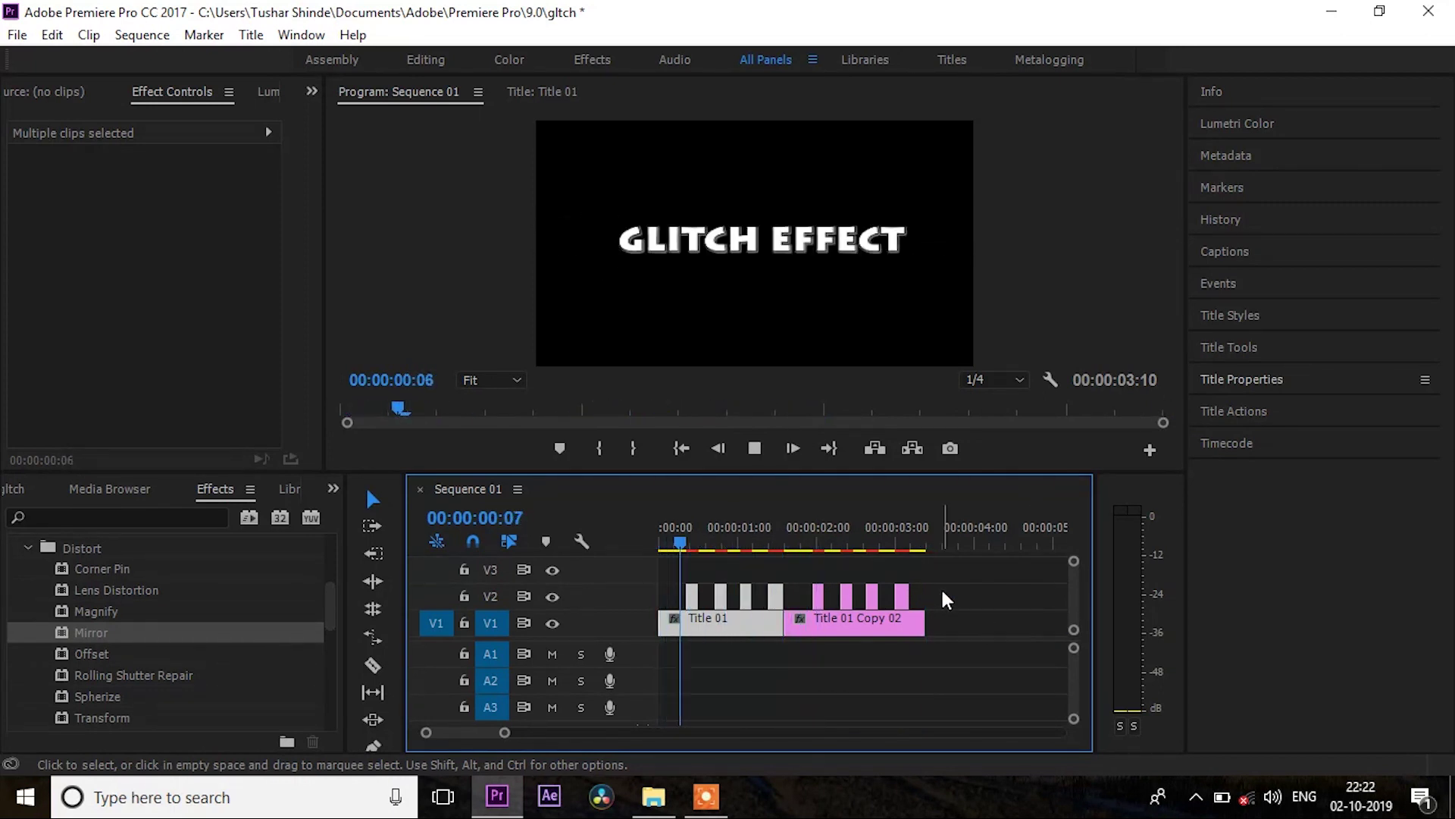
click(822, 546)
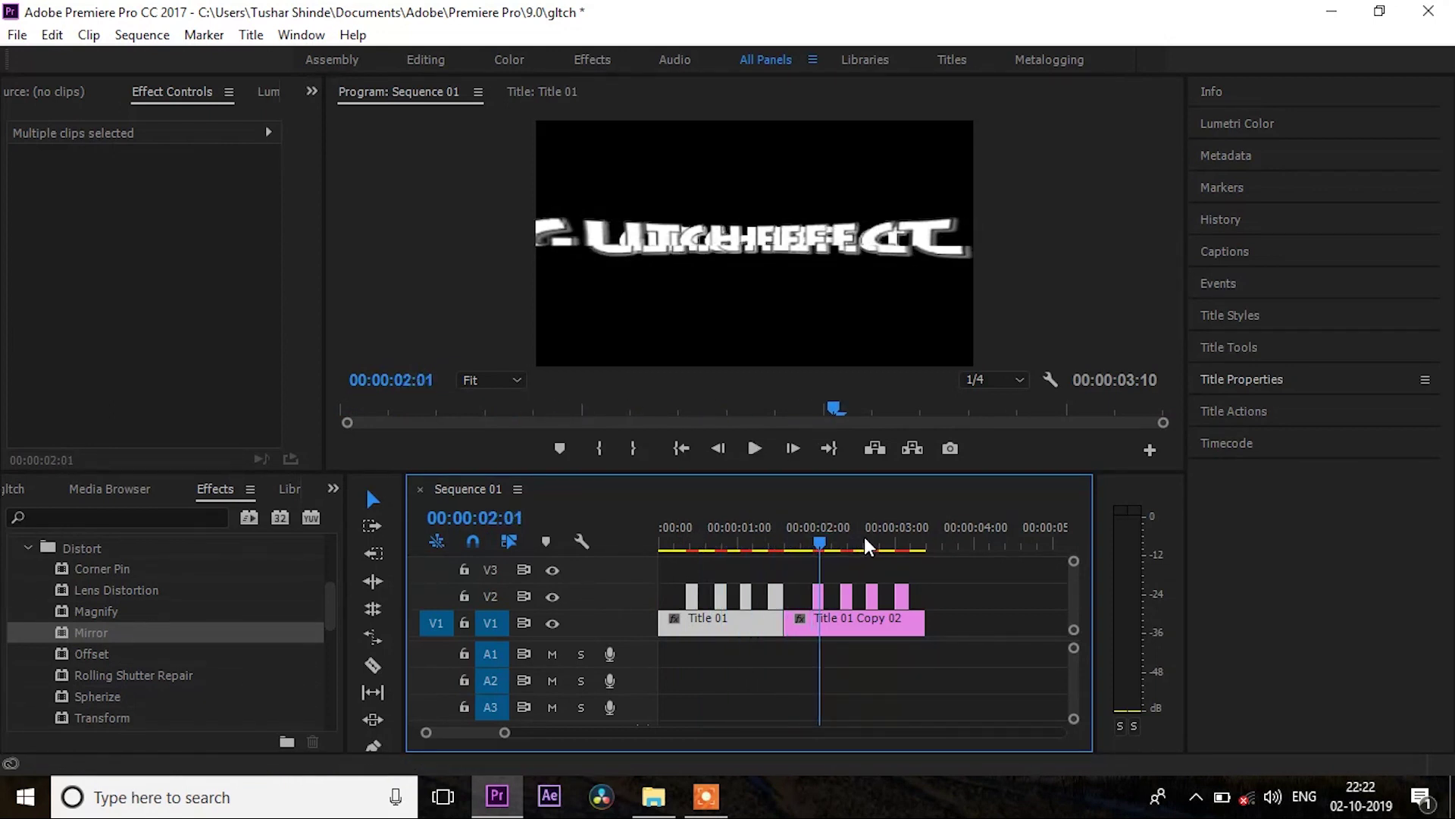